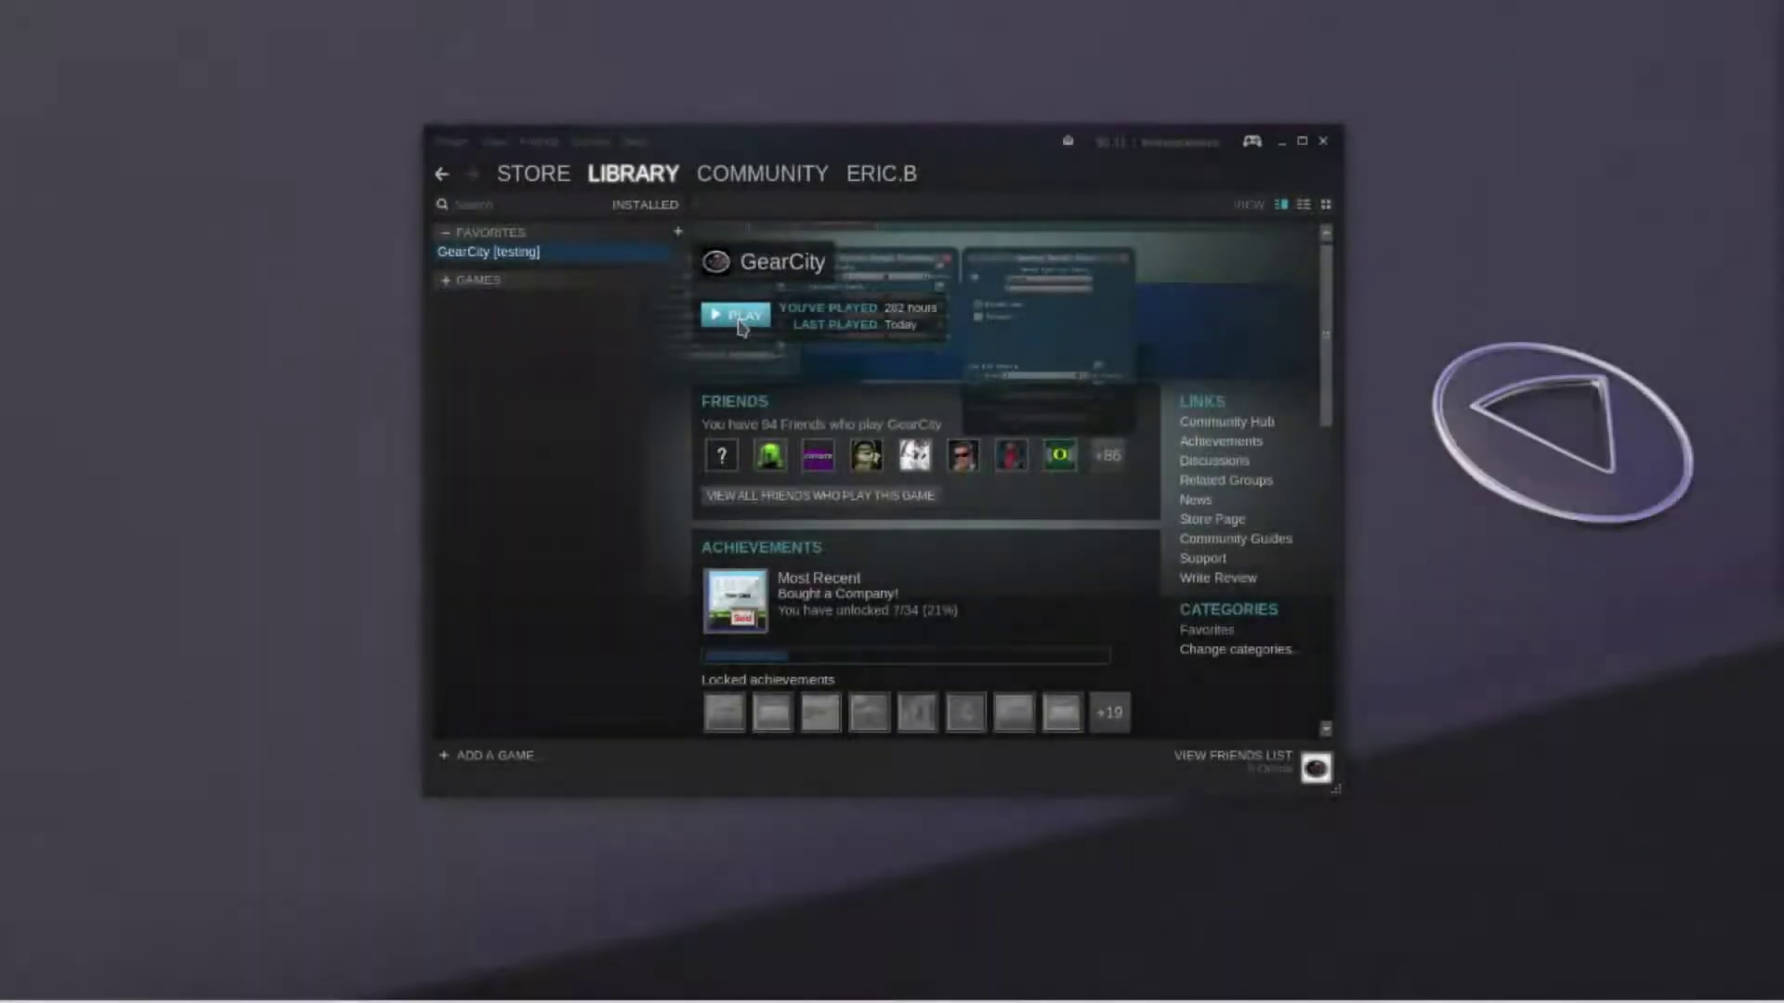
Launch GearCity's Mod Tools from the Steam library and open the Player Logo Editor
{"action": "left_click", "coordinate": [739, 318]}
{"action": "left_click", "coordinate": [745, 529]}
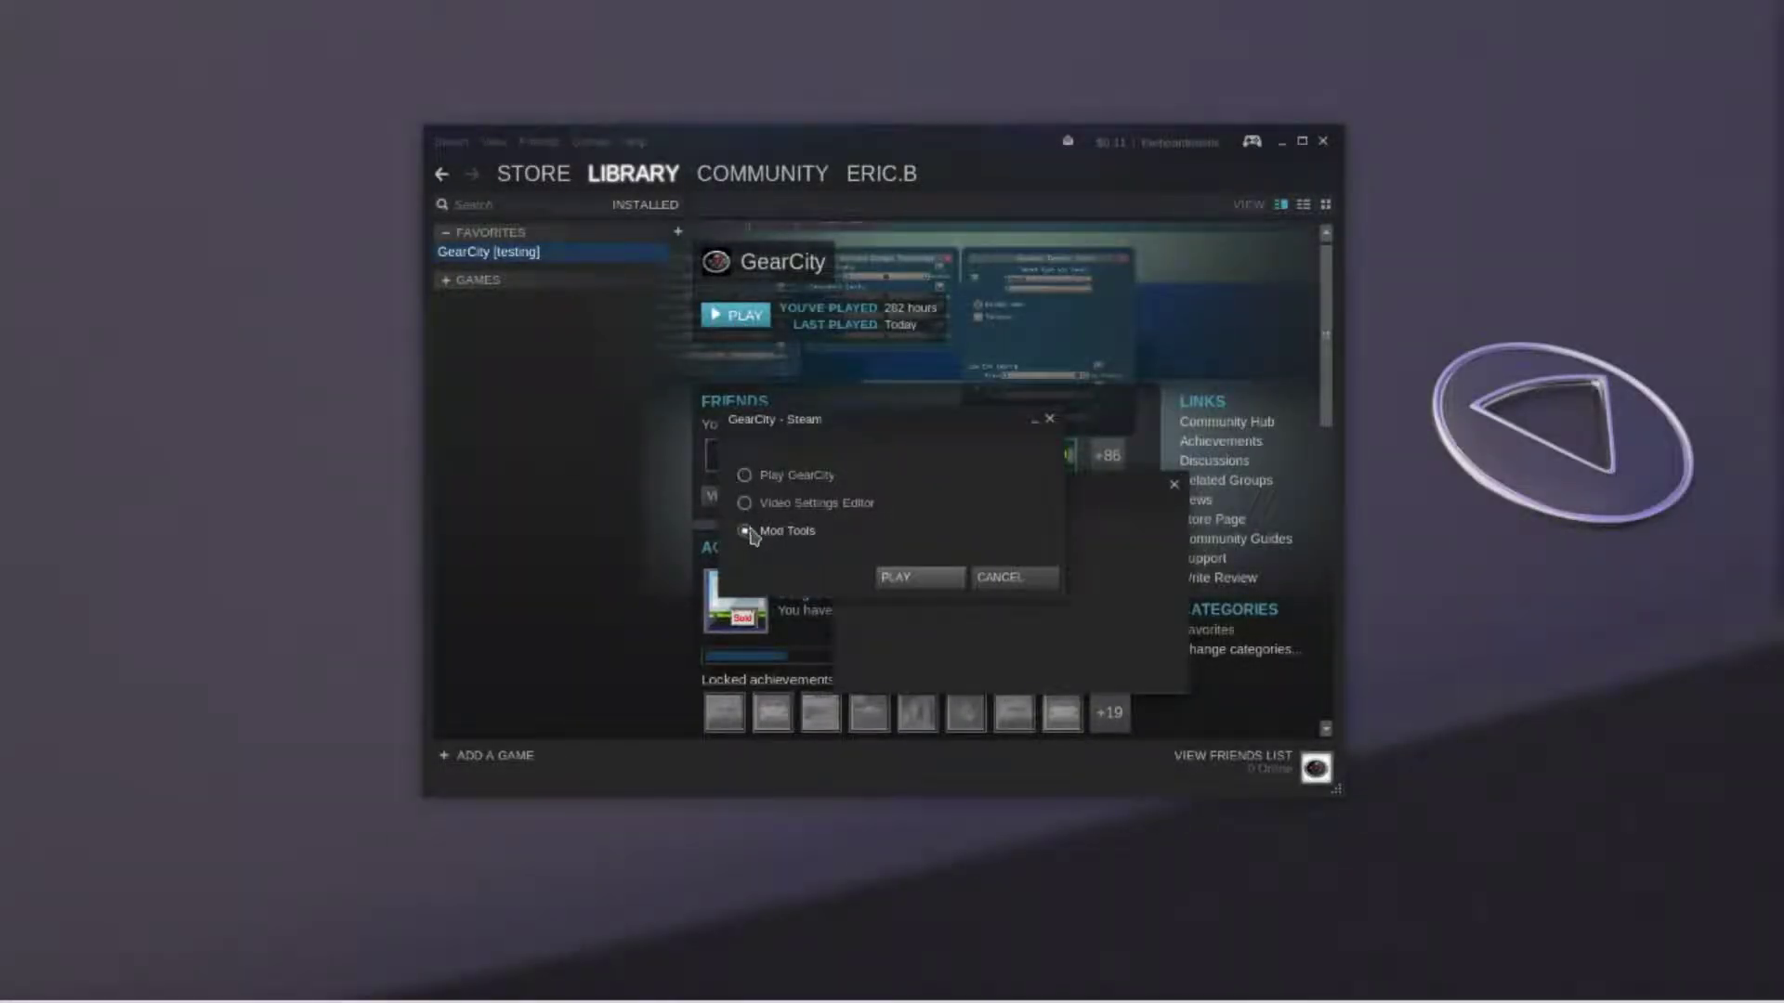
{"action": "left_click", "coordinate": [941, 579]}
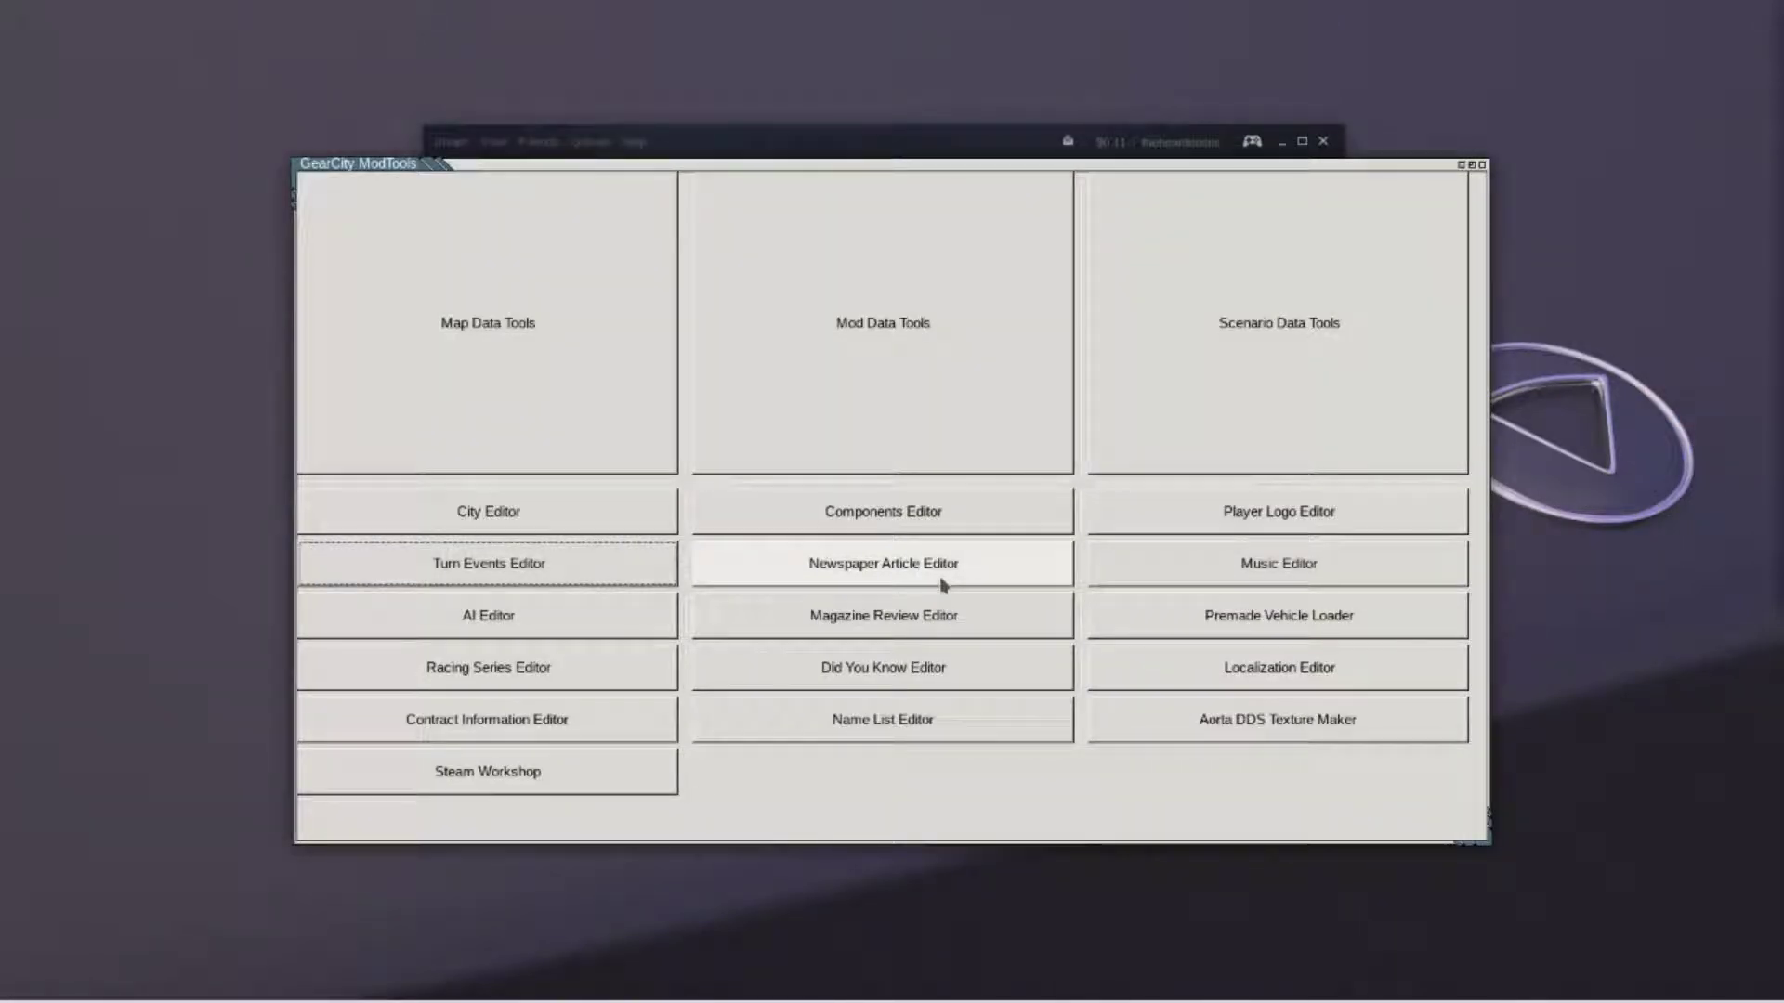
{"action": "left_click", "coordinate": [1119, 520]}
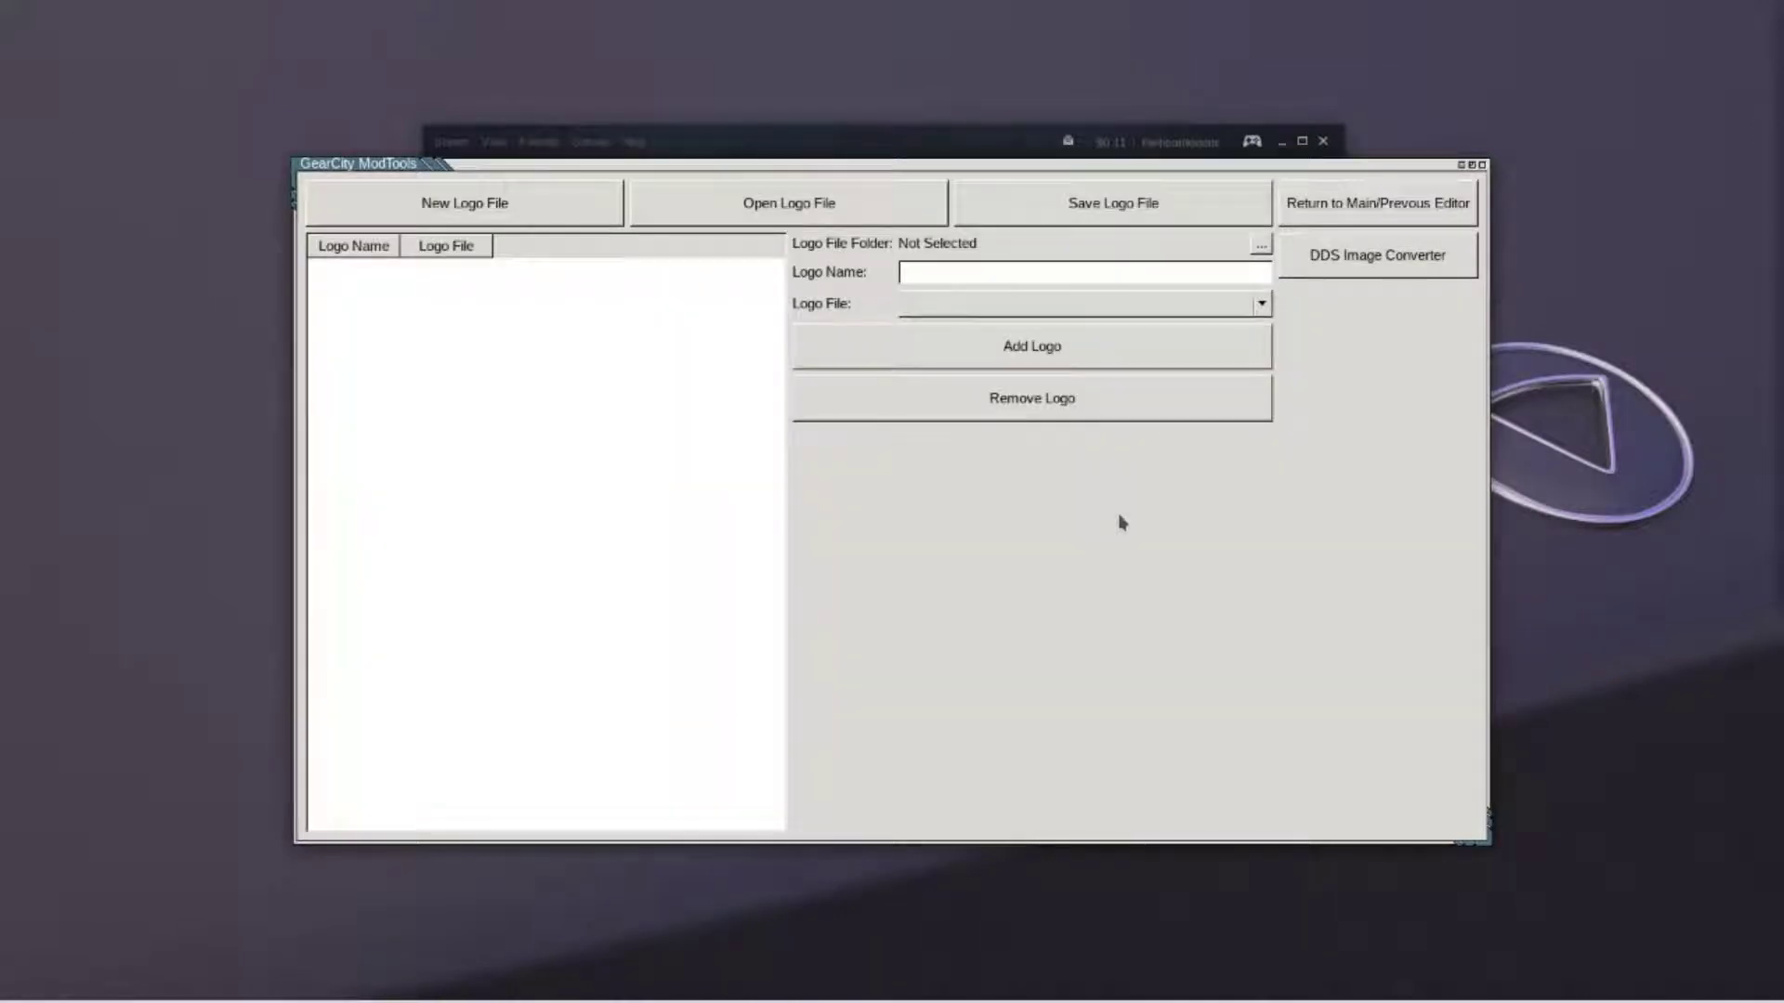
Open the logo file PlayerLogos.xml from GearCity's media/Scripts folder
{"action": "left_click", "coordinate": [905, 212]}
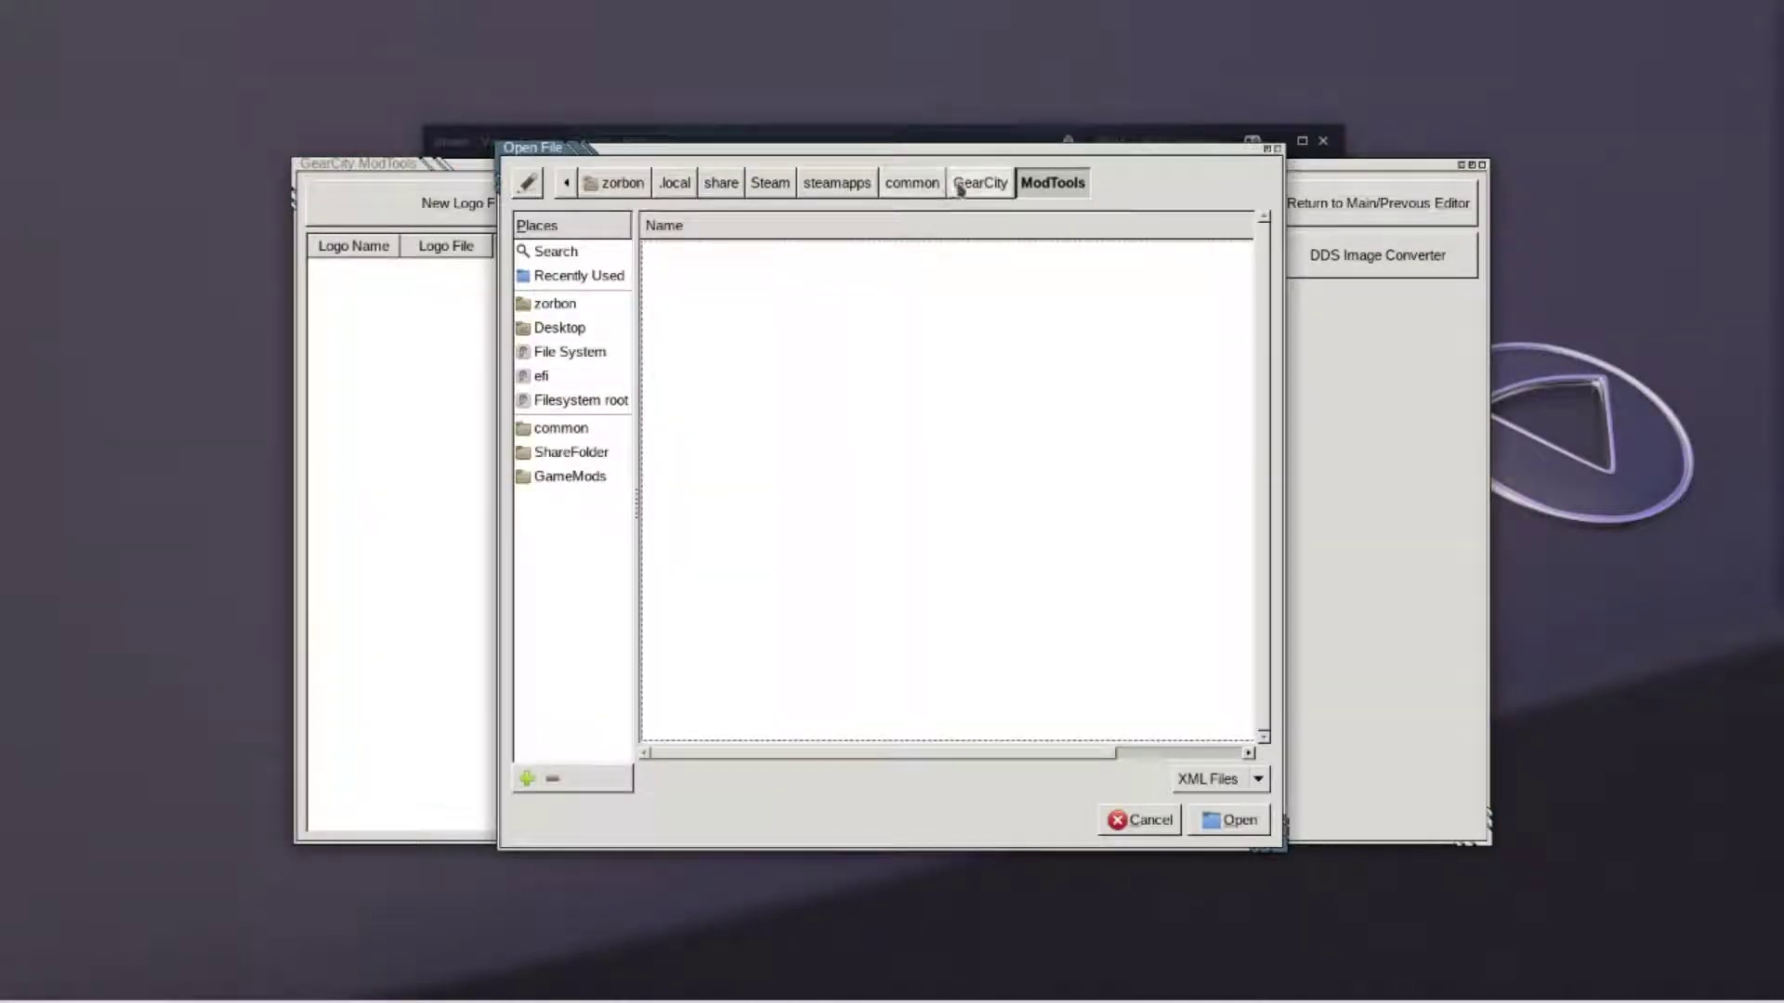
{"action": "left_click", "coordinate": [960, 186]}
{"action": "double_click", "coordinate": [749, 350]}
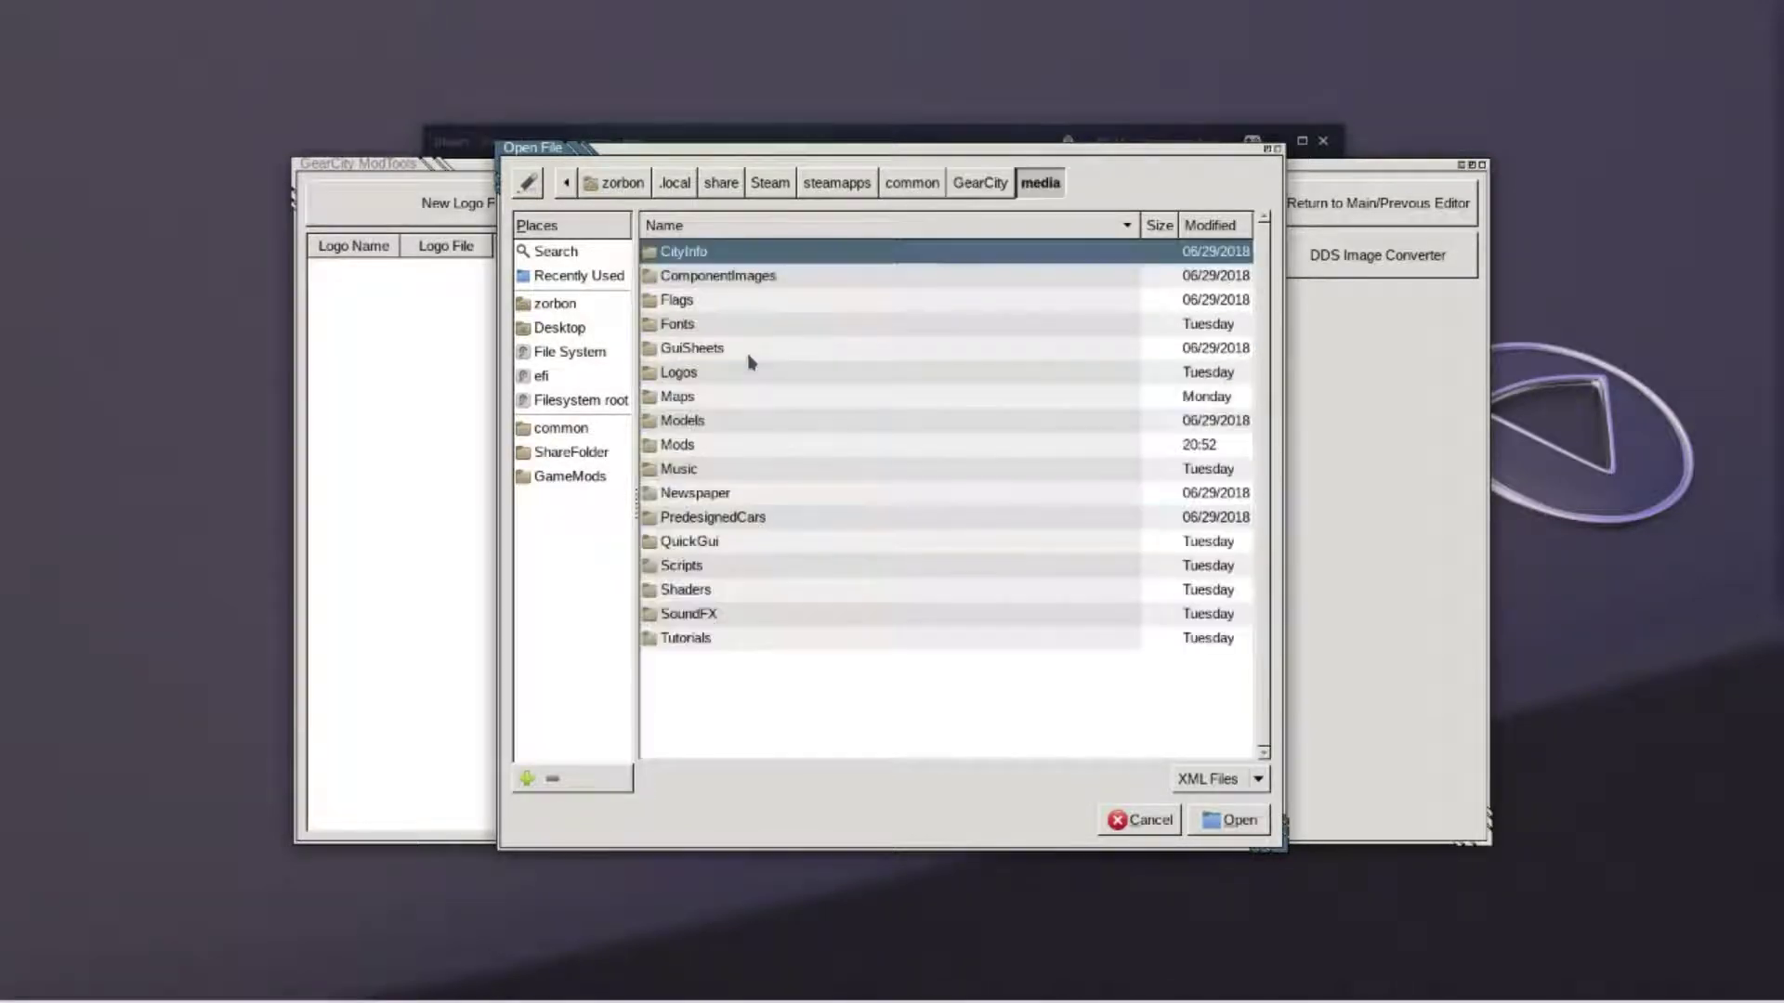
{"action": "double_click", "coordinate": [709, 565]}
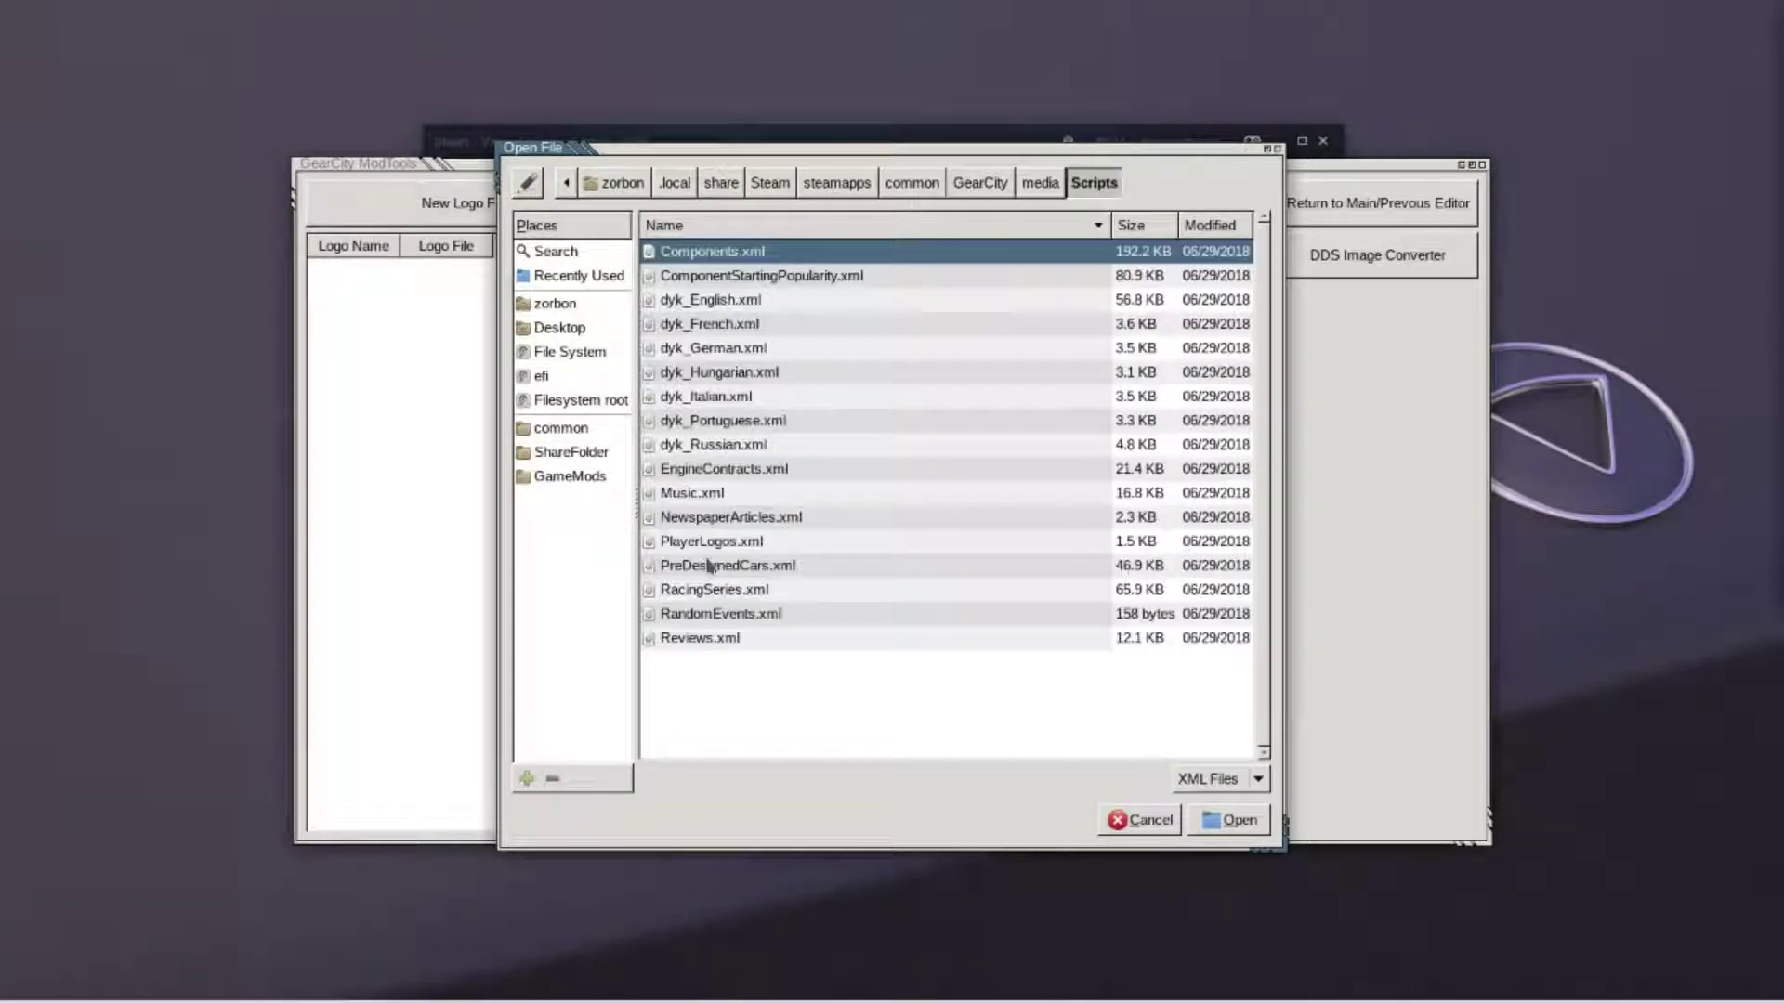
{"action": "left_click", "coordinate": [708, 542]}
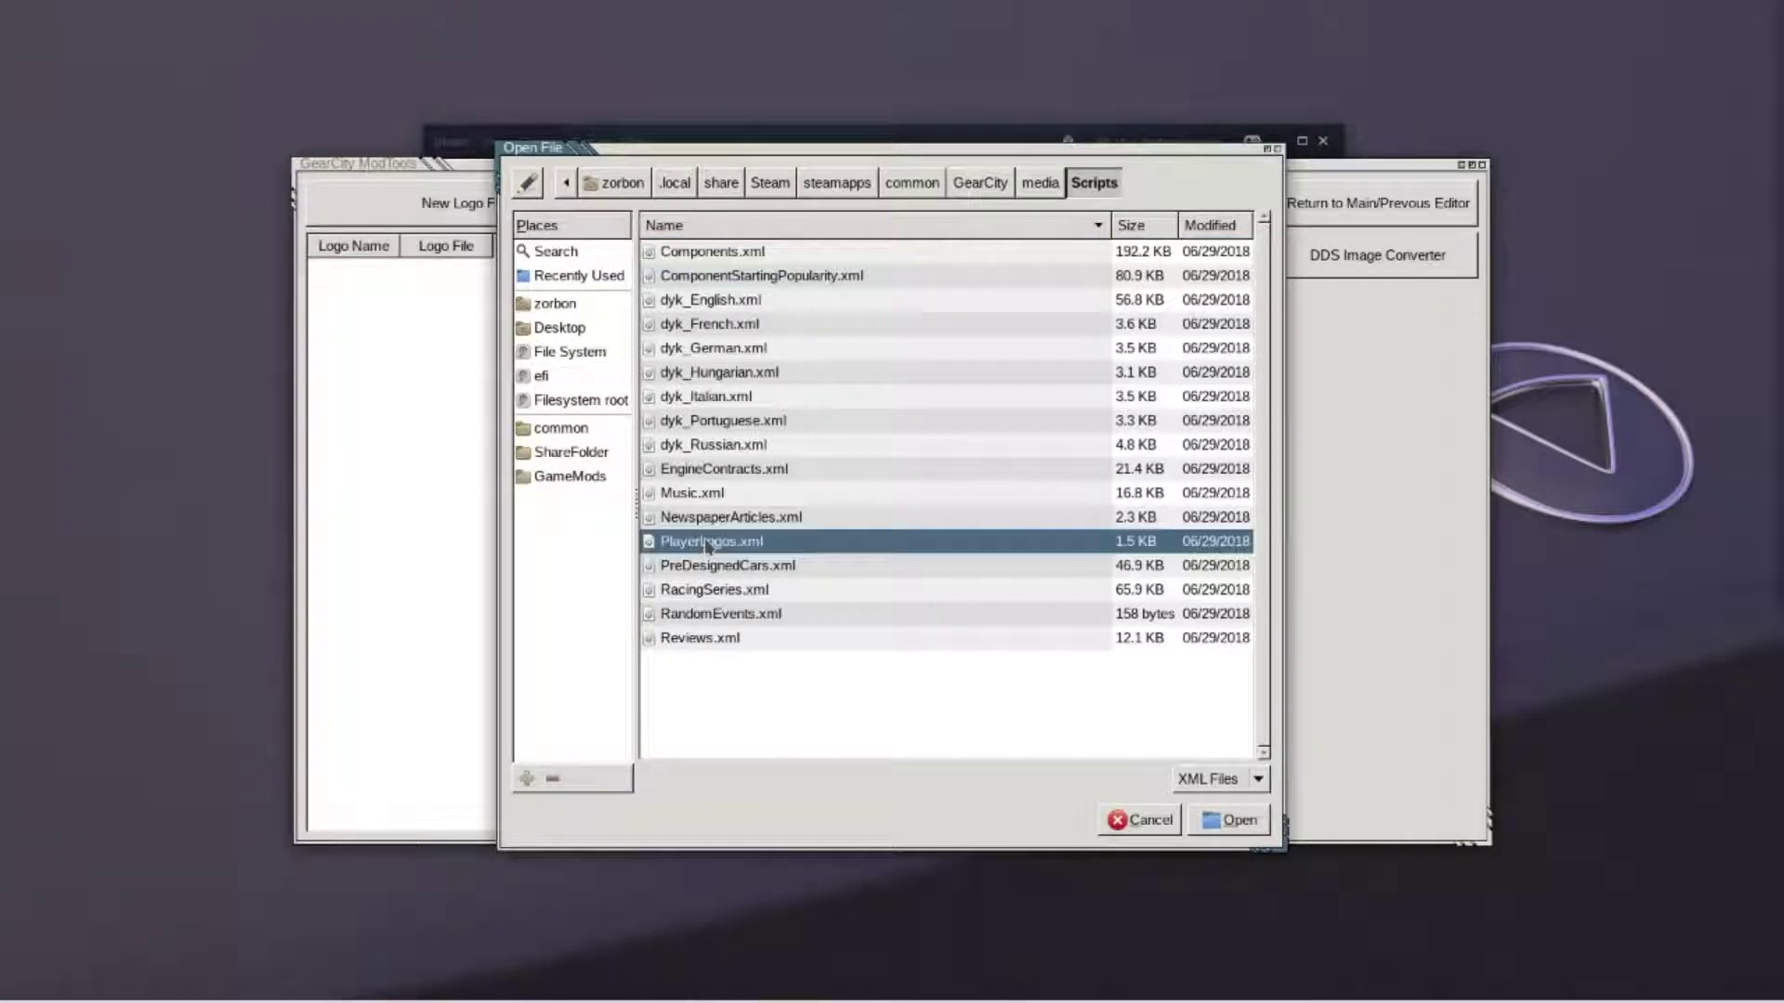
{"action": "double_click", "coordinate": [708, 542]}
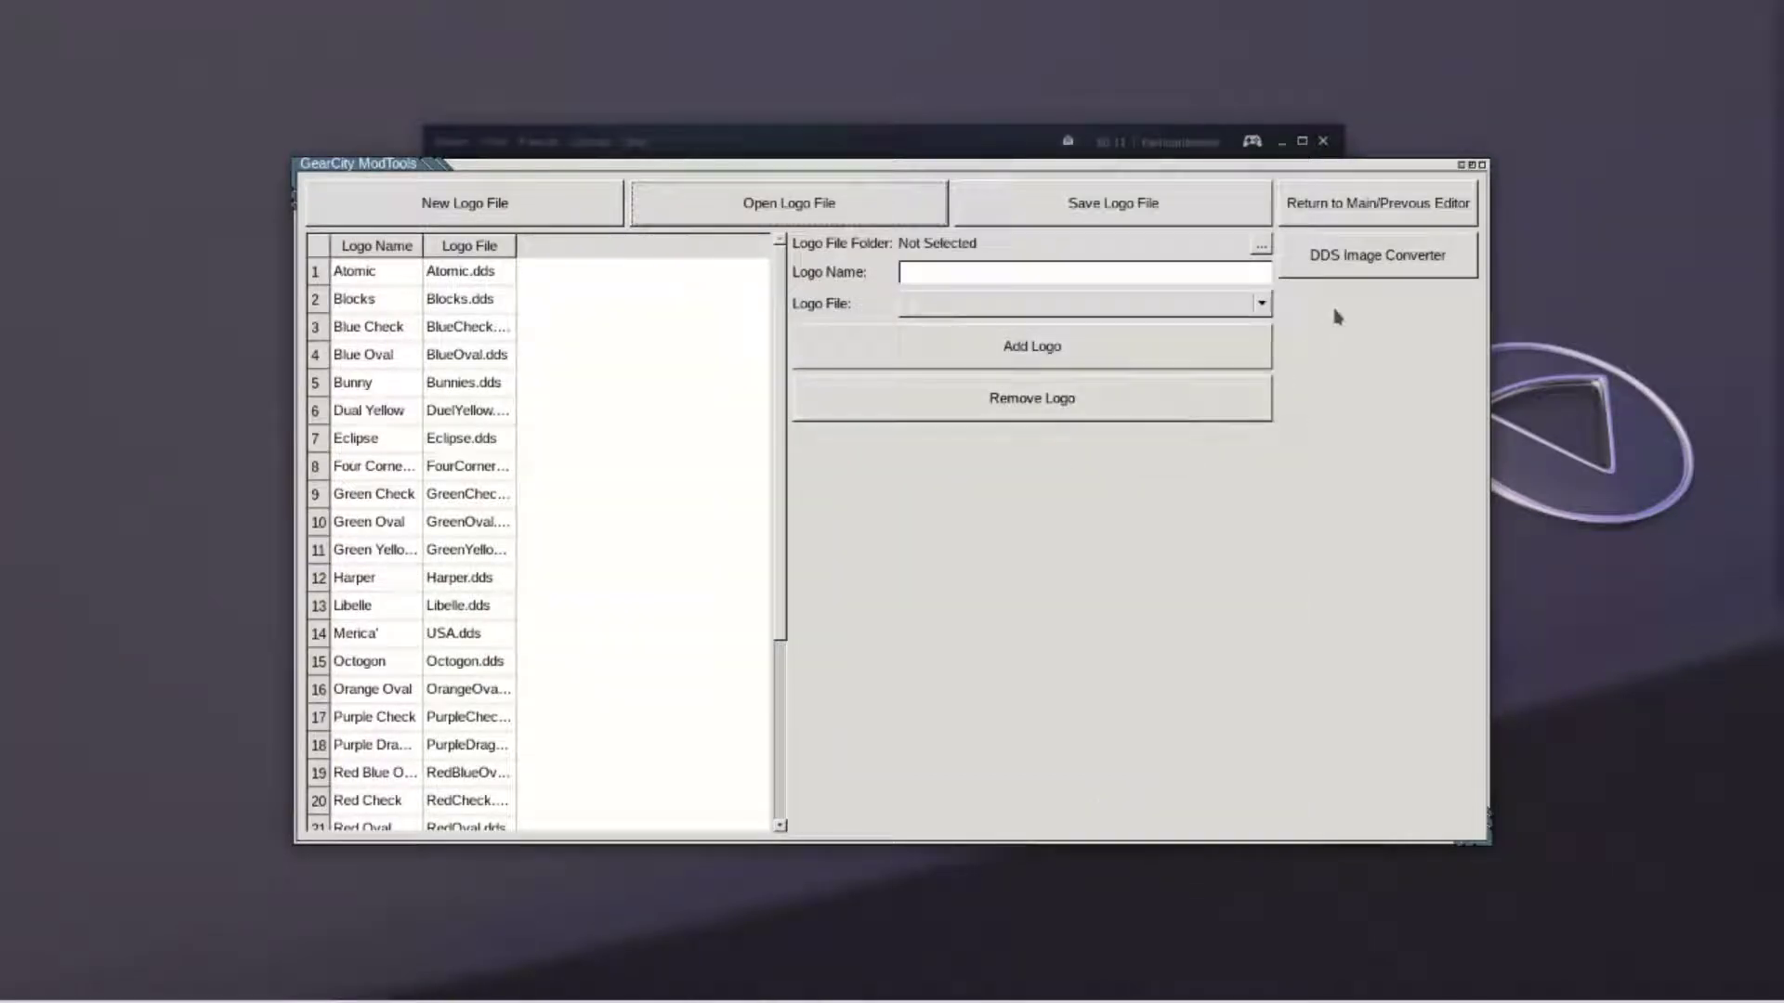
Start the DDS image converter and load VENTLogo.png from the Documents/GameMods/LogoFiles folder
{"action": "left_click", "coordinate": [1357, 267]}
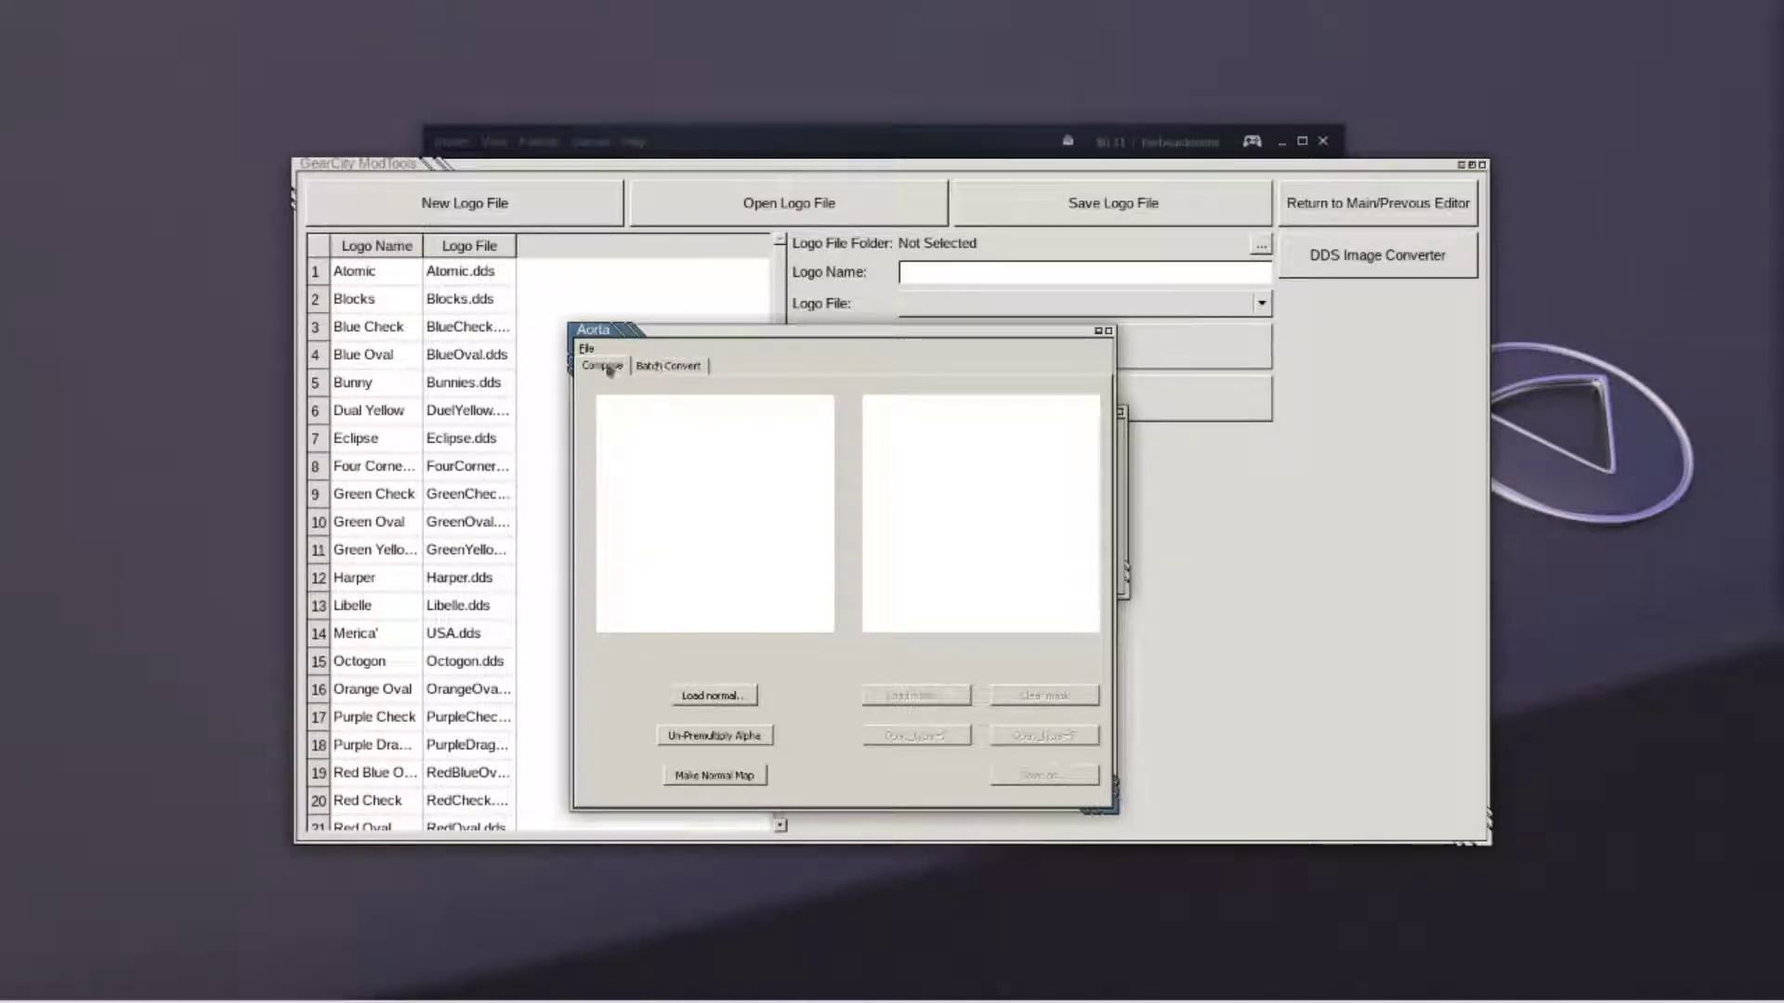
{"action": "left_click", "coordinate": [586, 349]}
{"action": "left_click", "coordinate": [614, 394]}
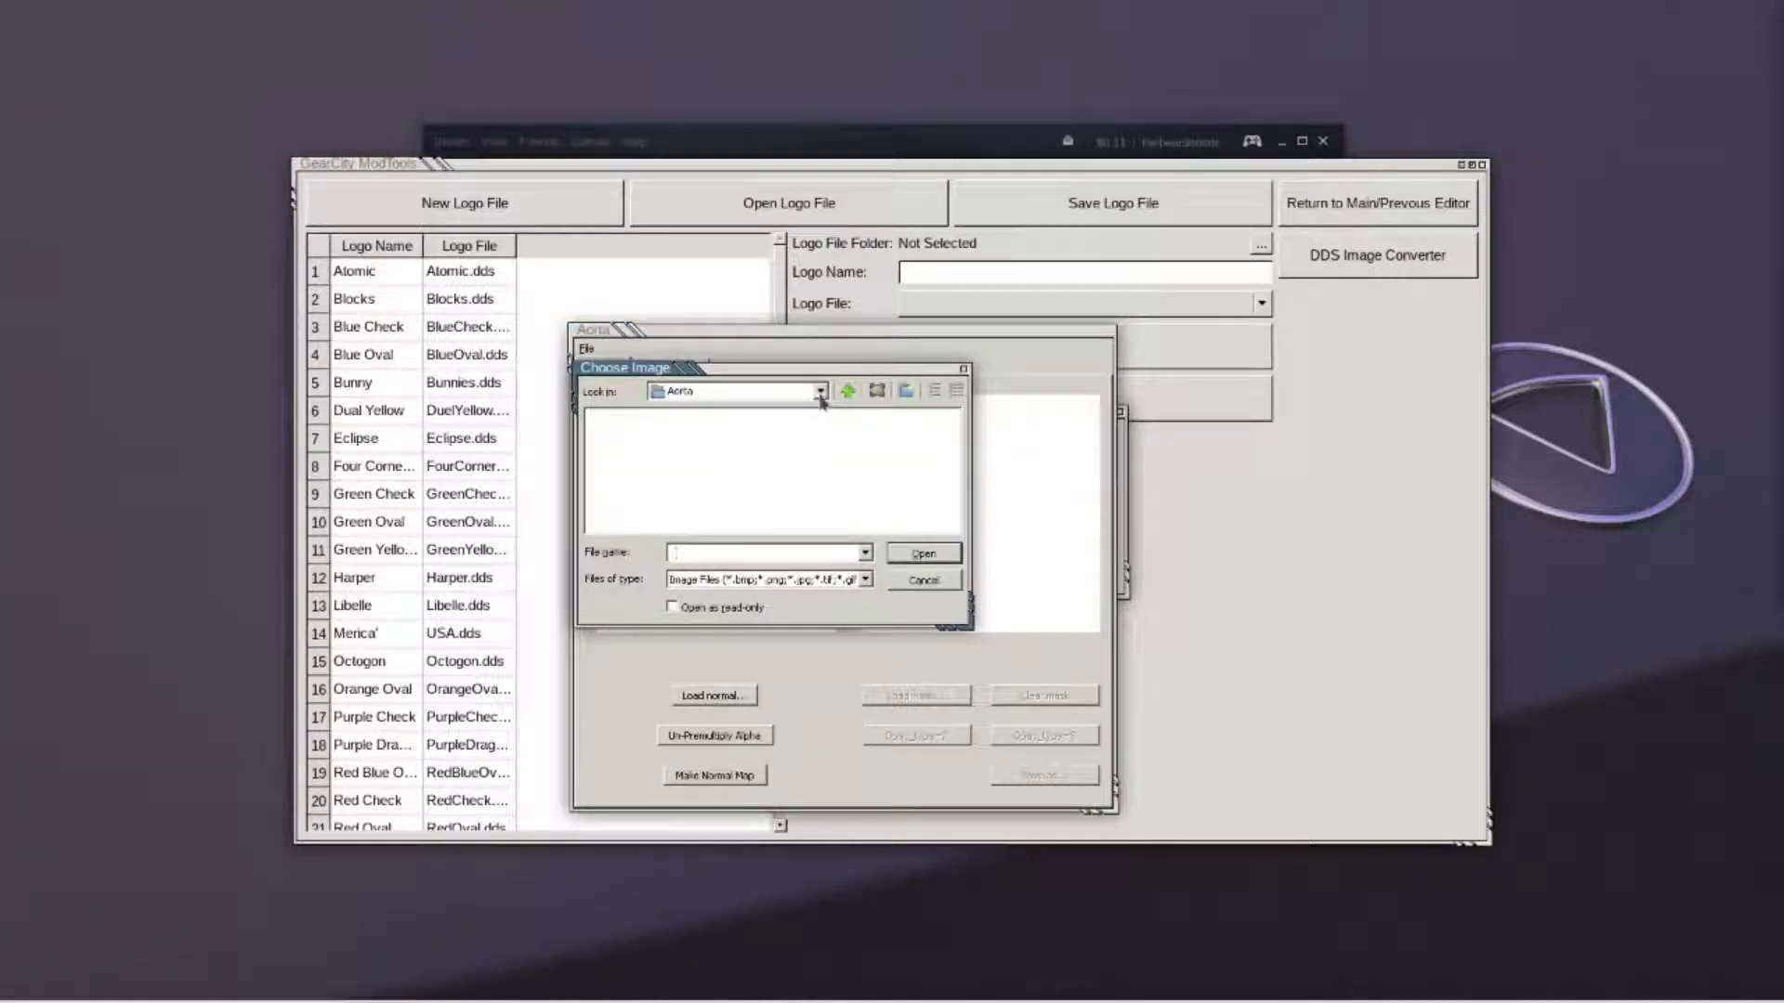
{"action": "left_click", "coordinate": [821, 393]}
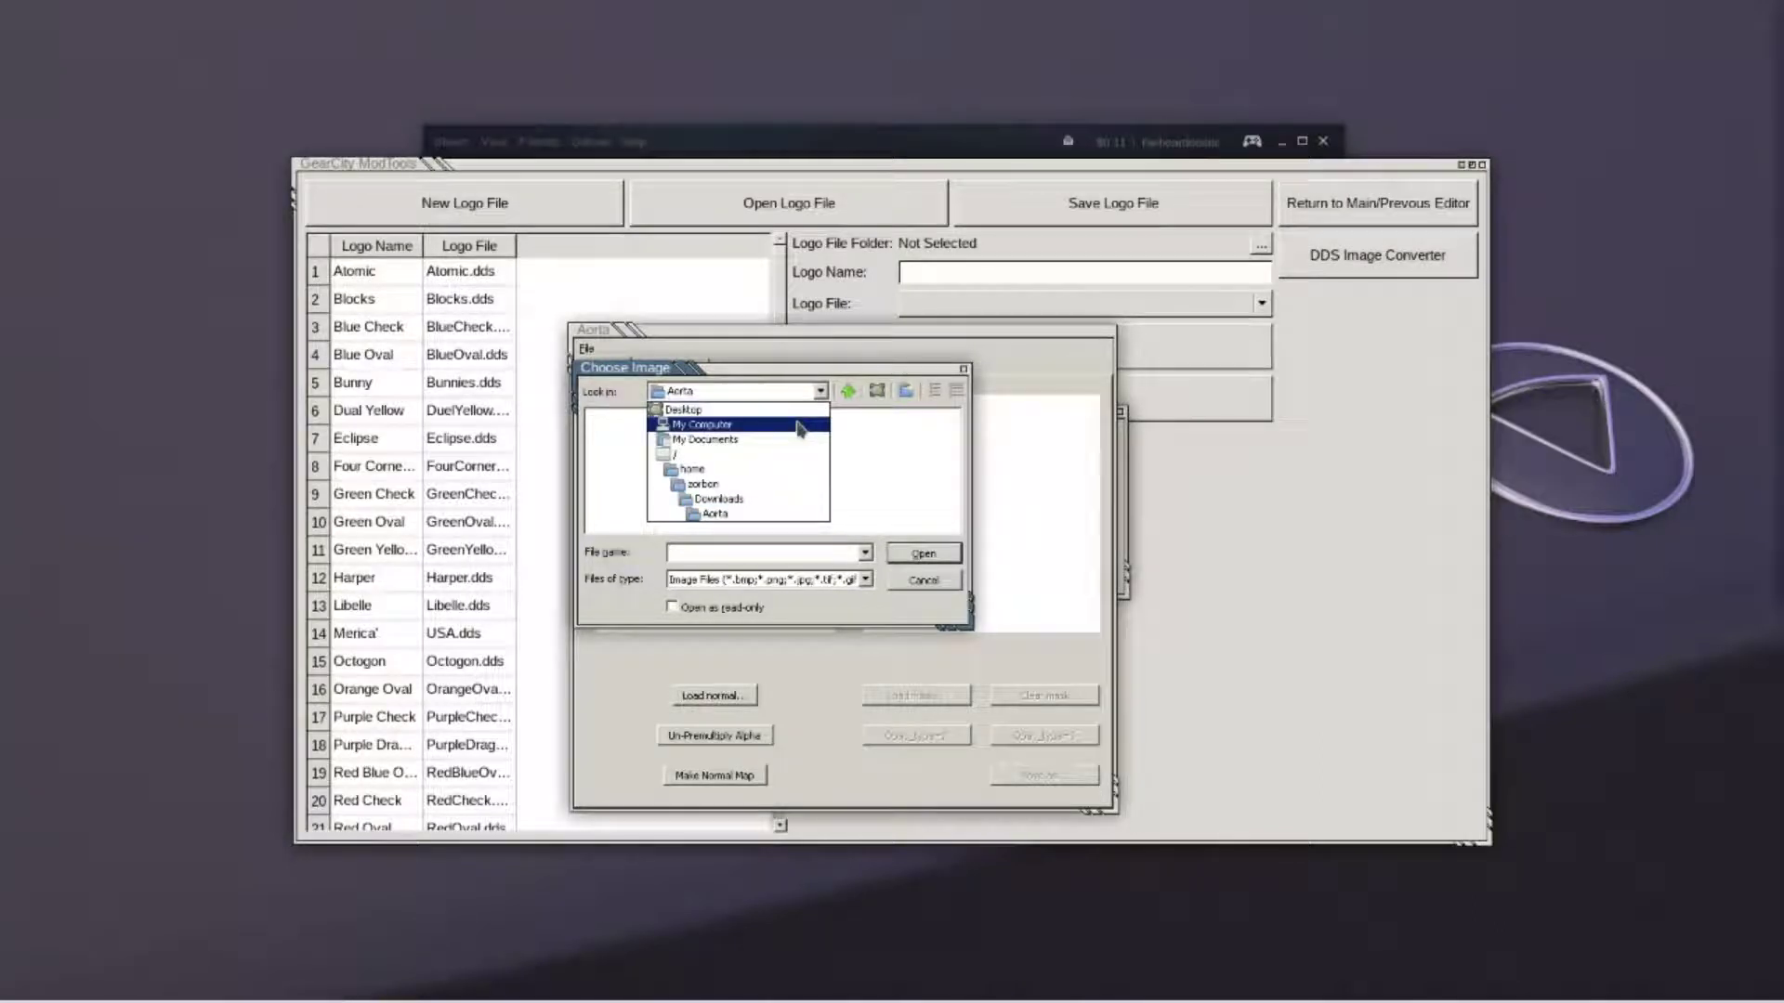
{"action": "left_click", "coordinate": [769, 484]}
{"action": "double_click", "coordinate": [630, 435]}
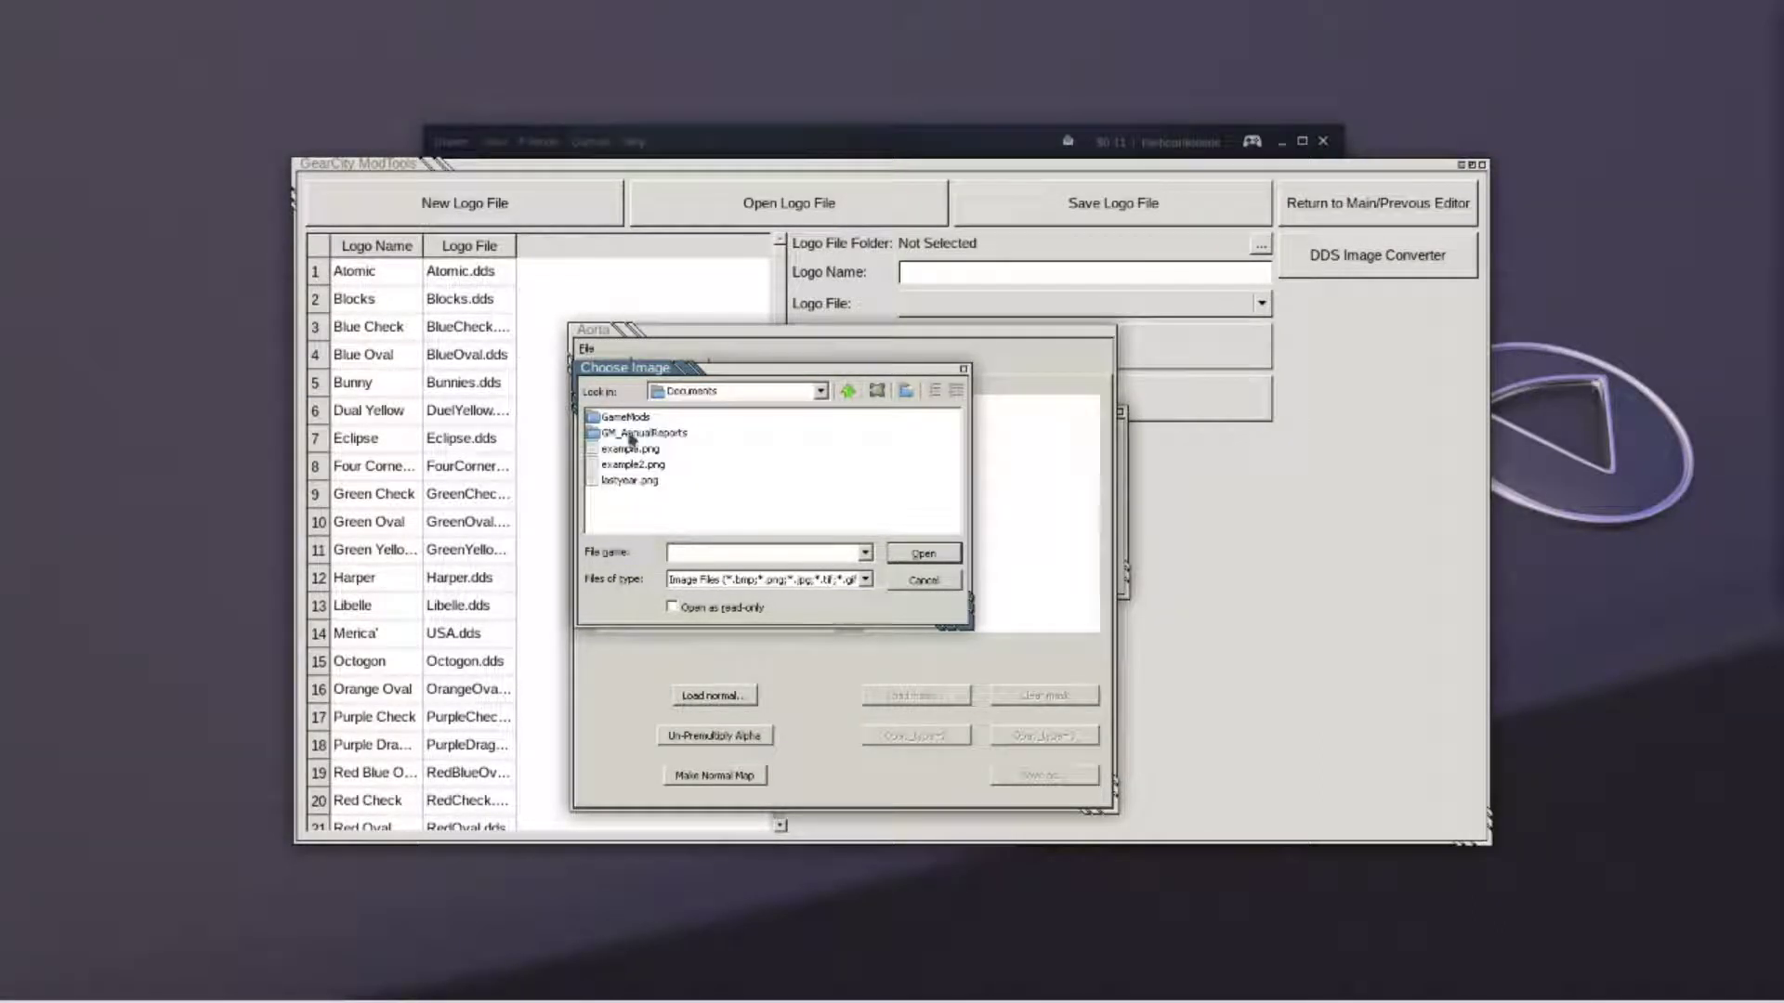
{"action": "left_click", "coordinate": [626, 418]}
{"action": "double_click", "coordinate": [626, 424]}
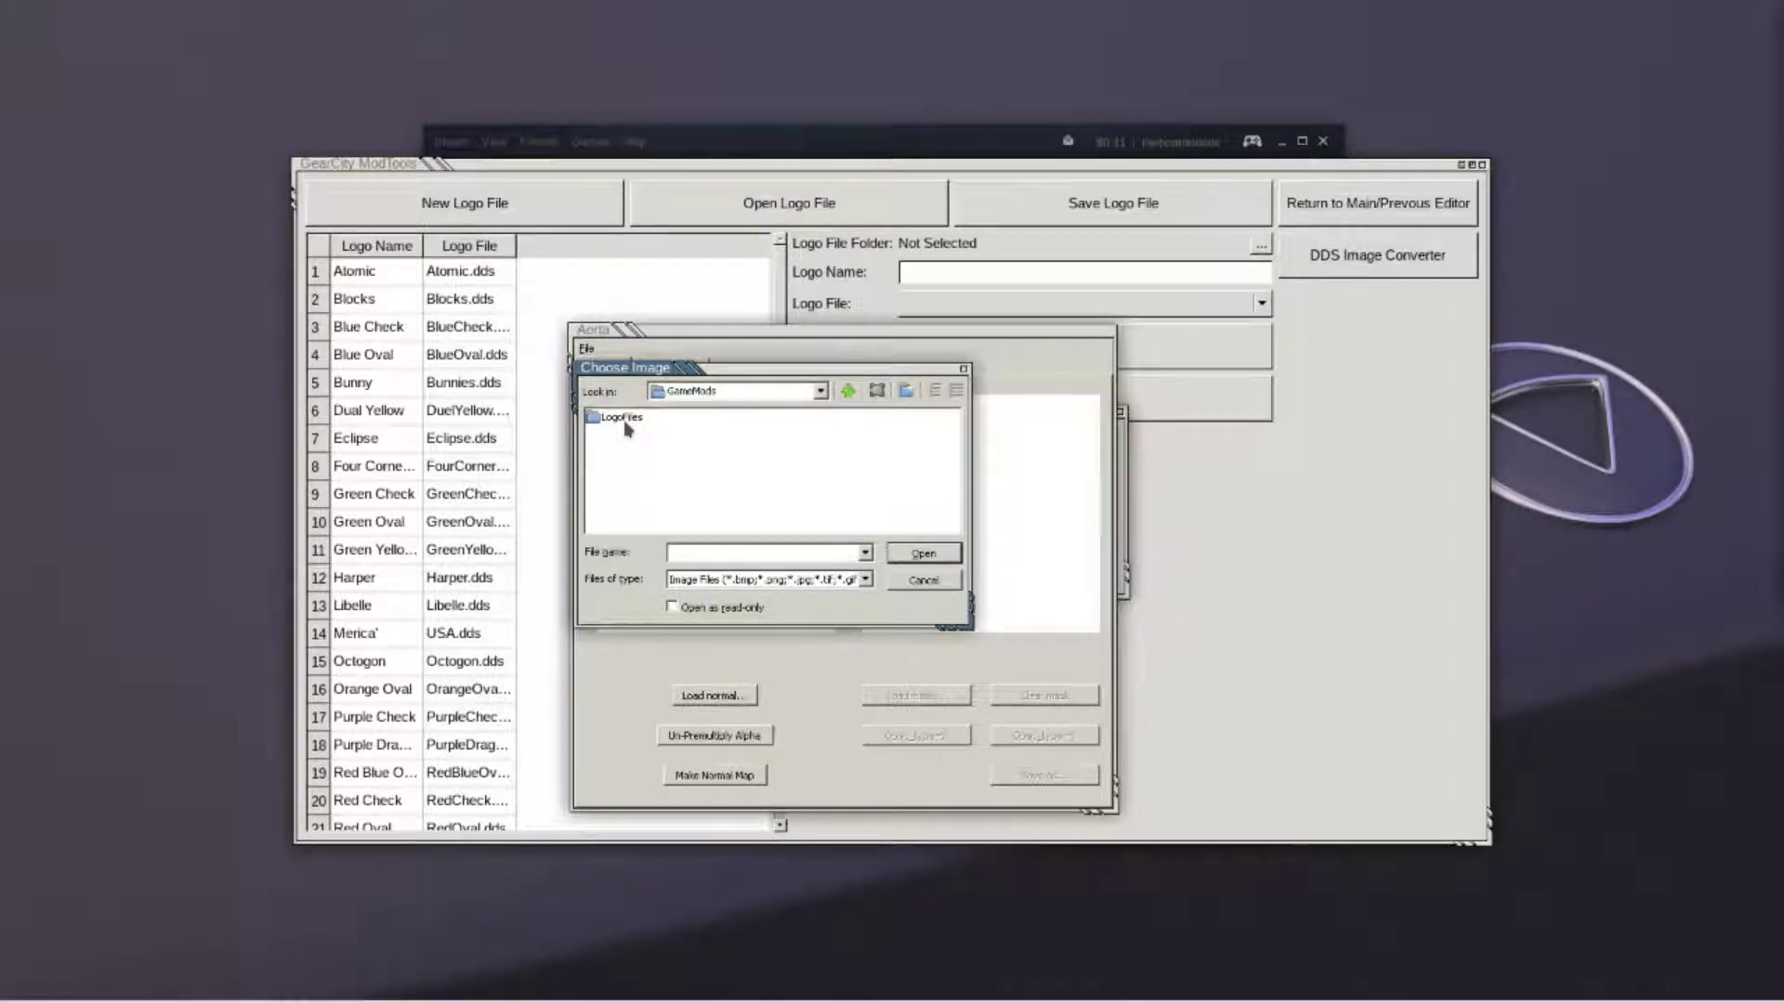
{"action": "double_click", "coordinate": [621, 420]}
{"action": "double_click", "coordinate": [626, 420]}
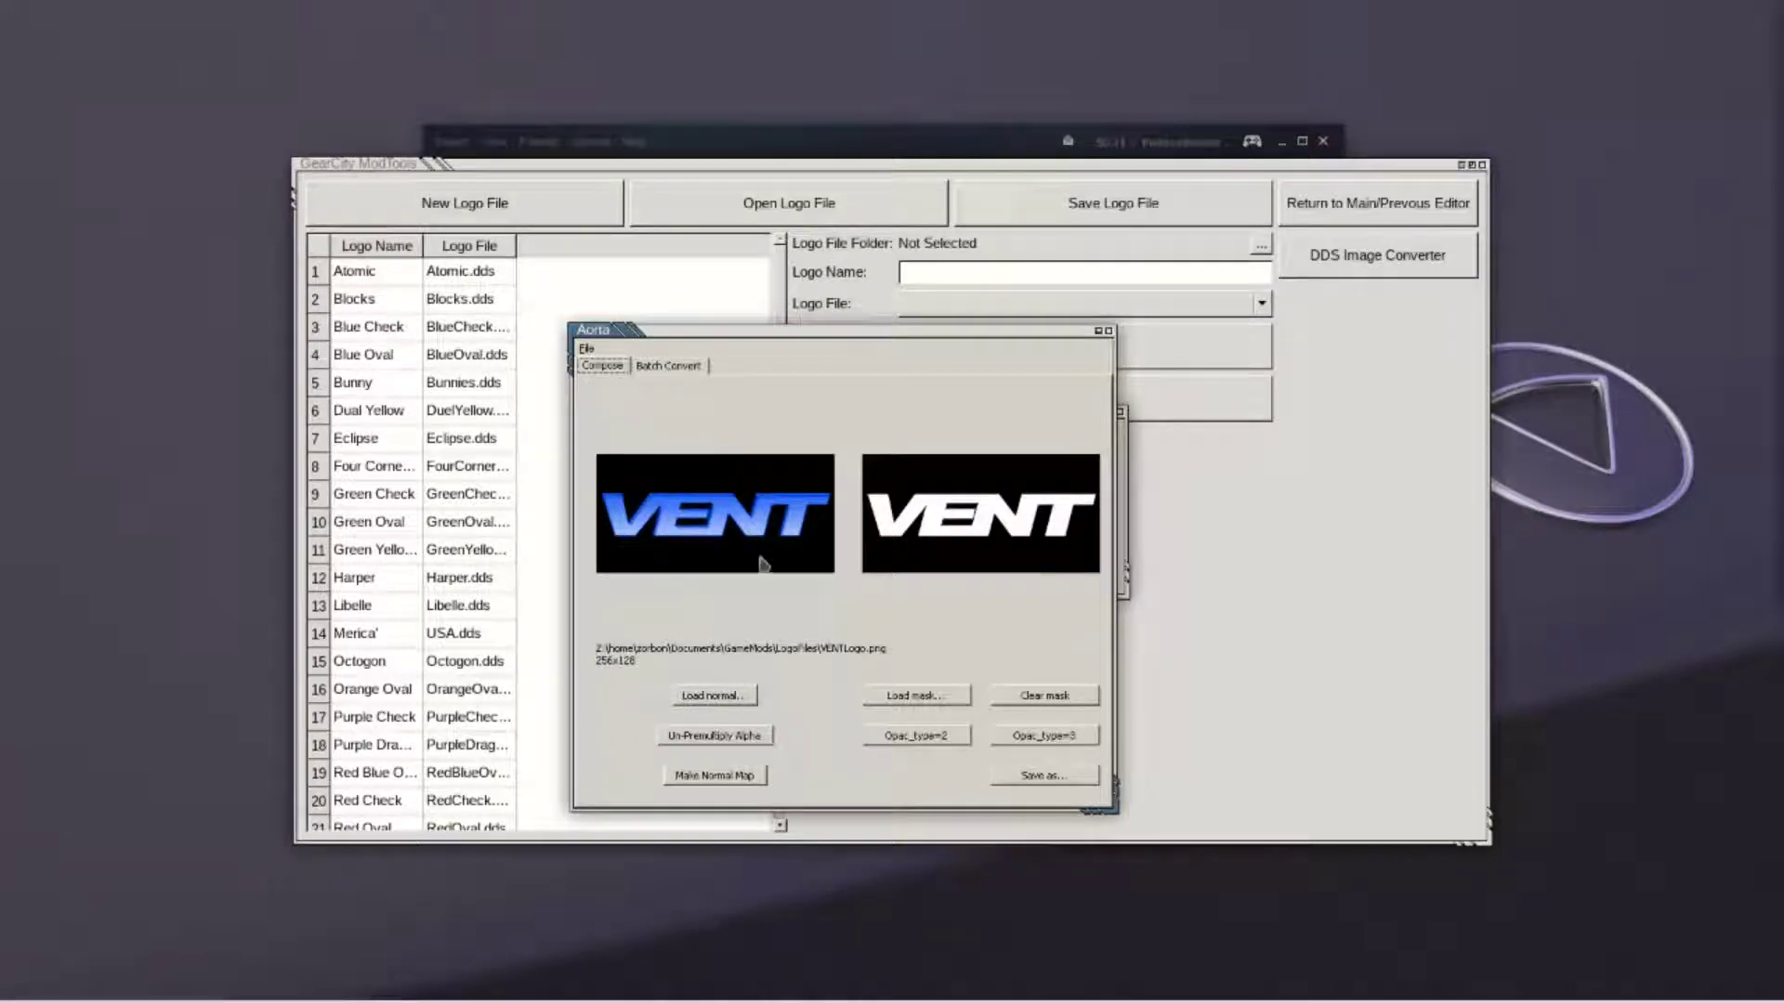
Save the image as VENTLogo.dds in LogoFiles with DXTC texture compression and mipmap generation disabled, and close the converter
{"action": "left_click", "coordinate": [1023, 785]}
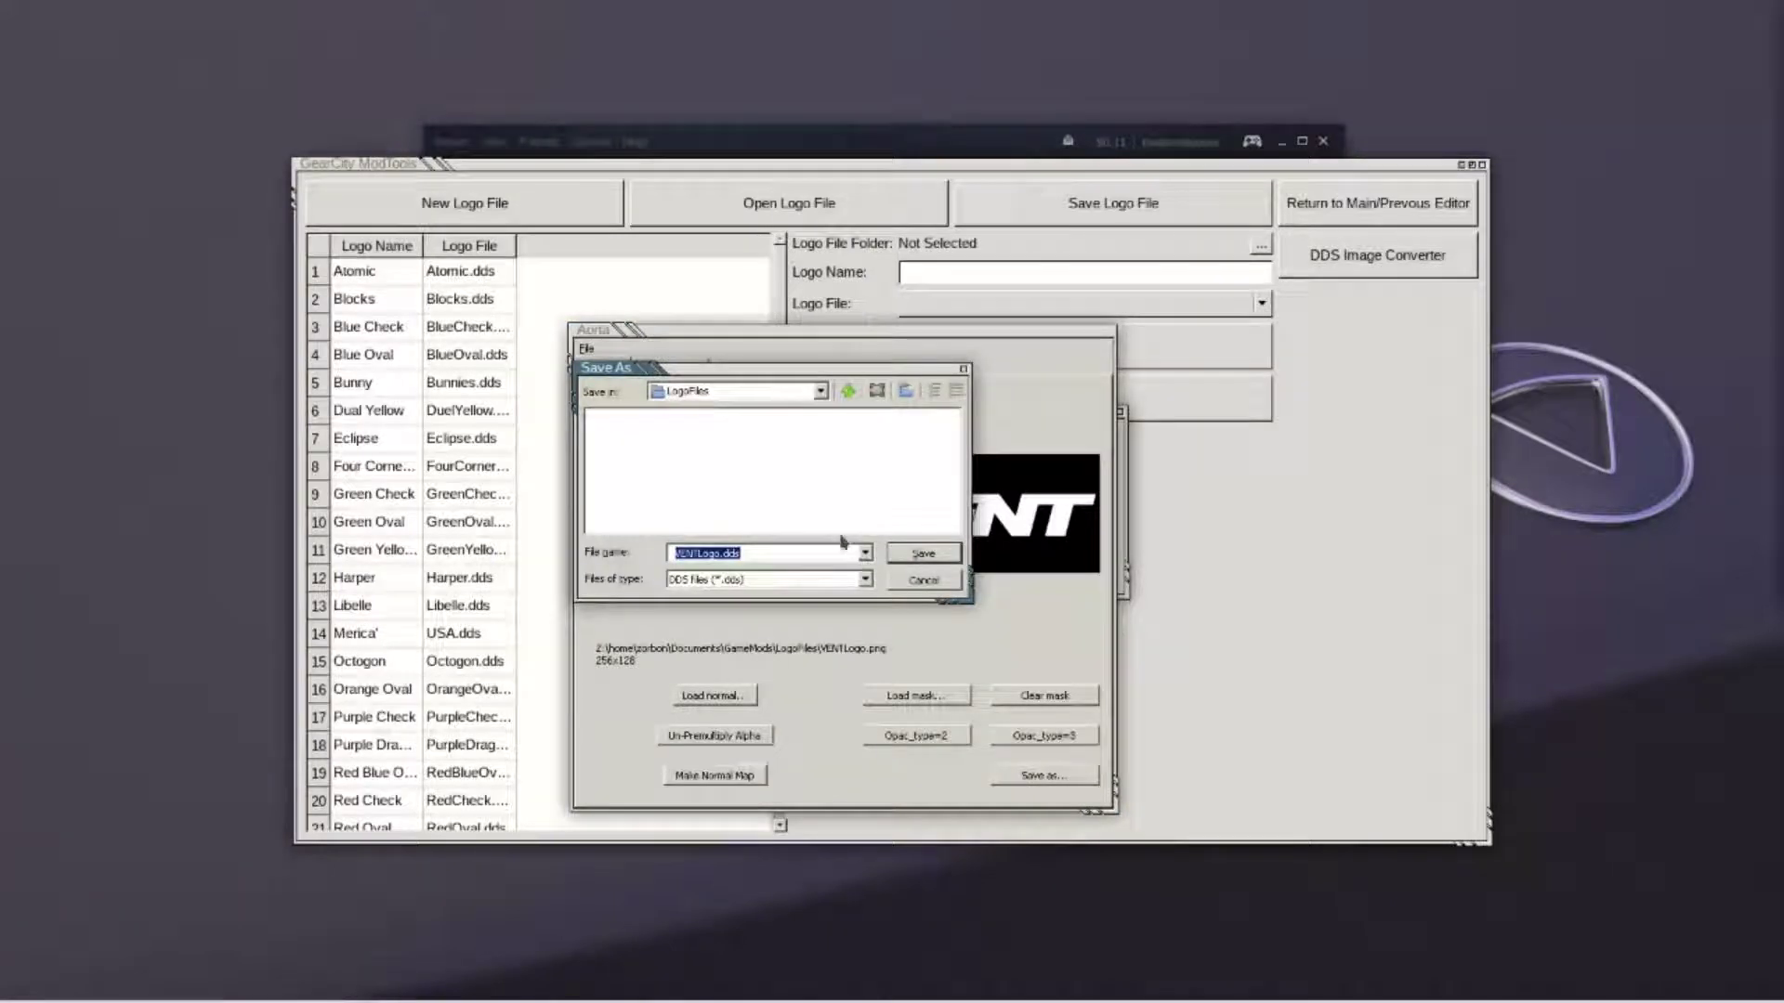
{"action": "left_click", "coordinate": [905, 556]}
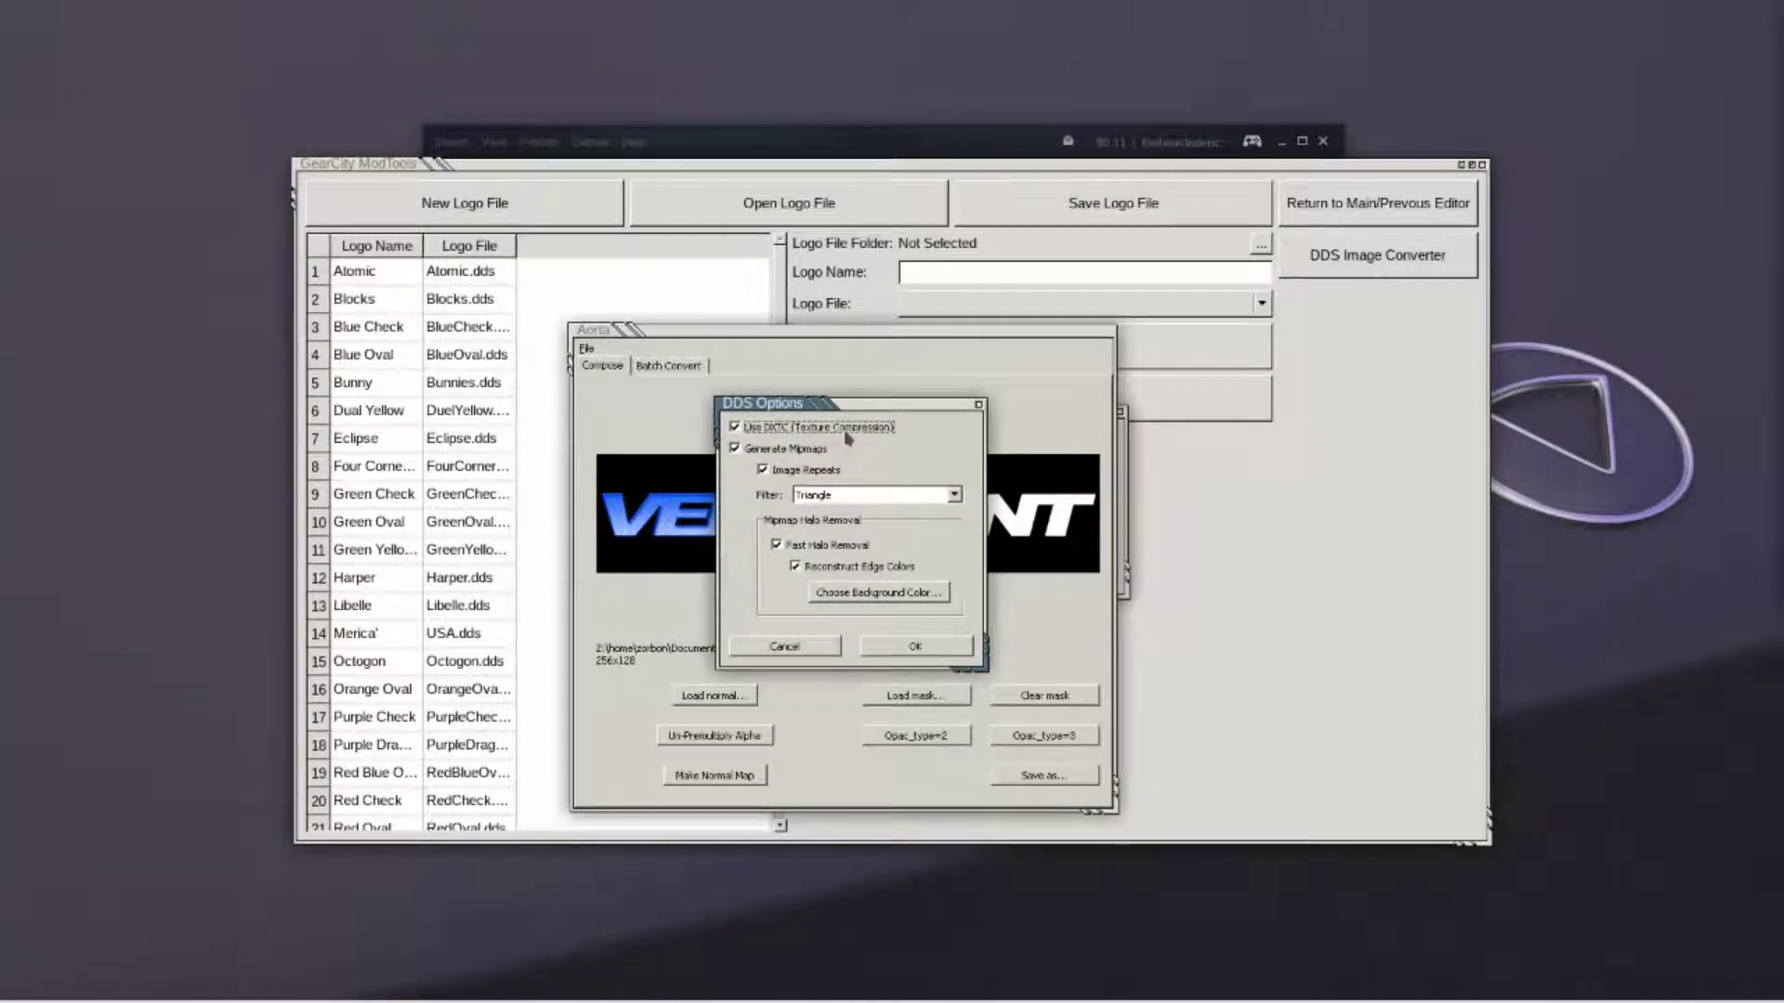
{"action": "left_click", "coordinate": [803, 455]}
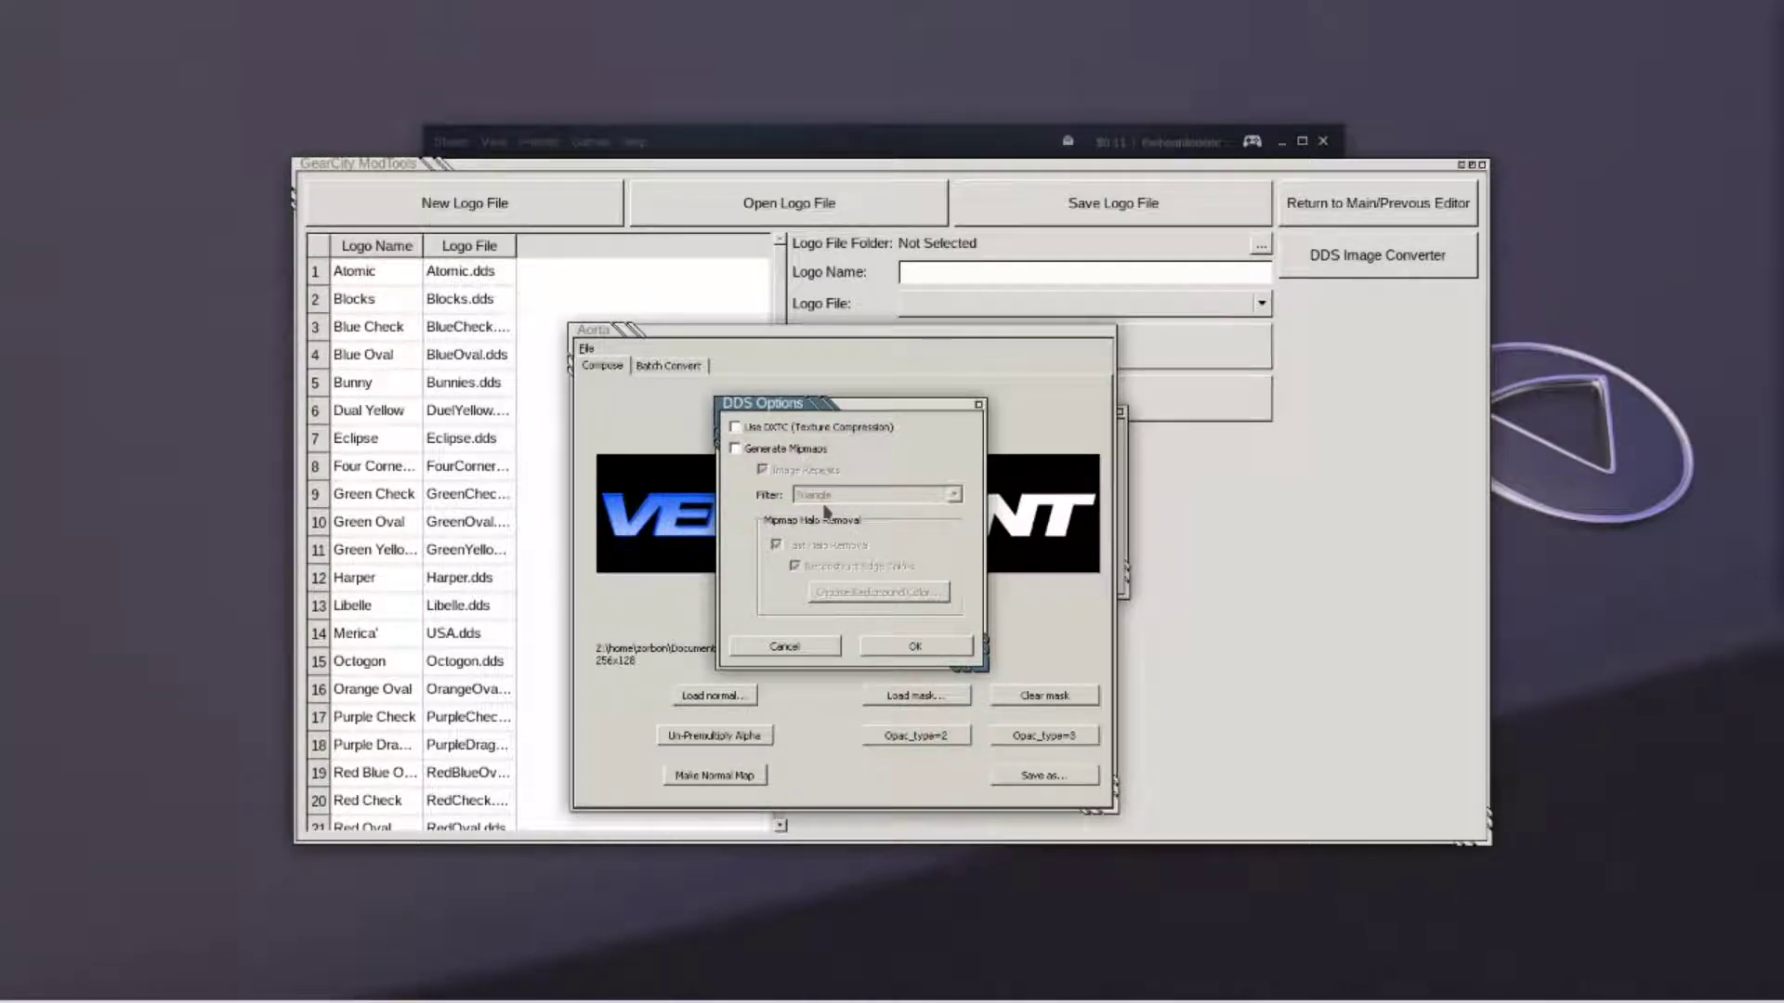
{"action": "left_click", "coordinate": [905, 646]}
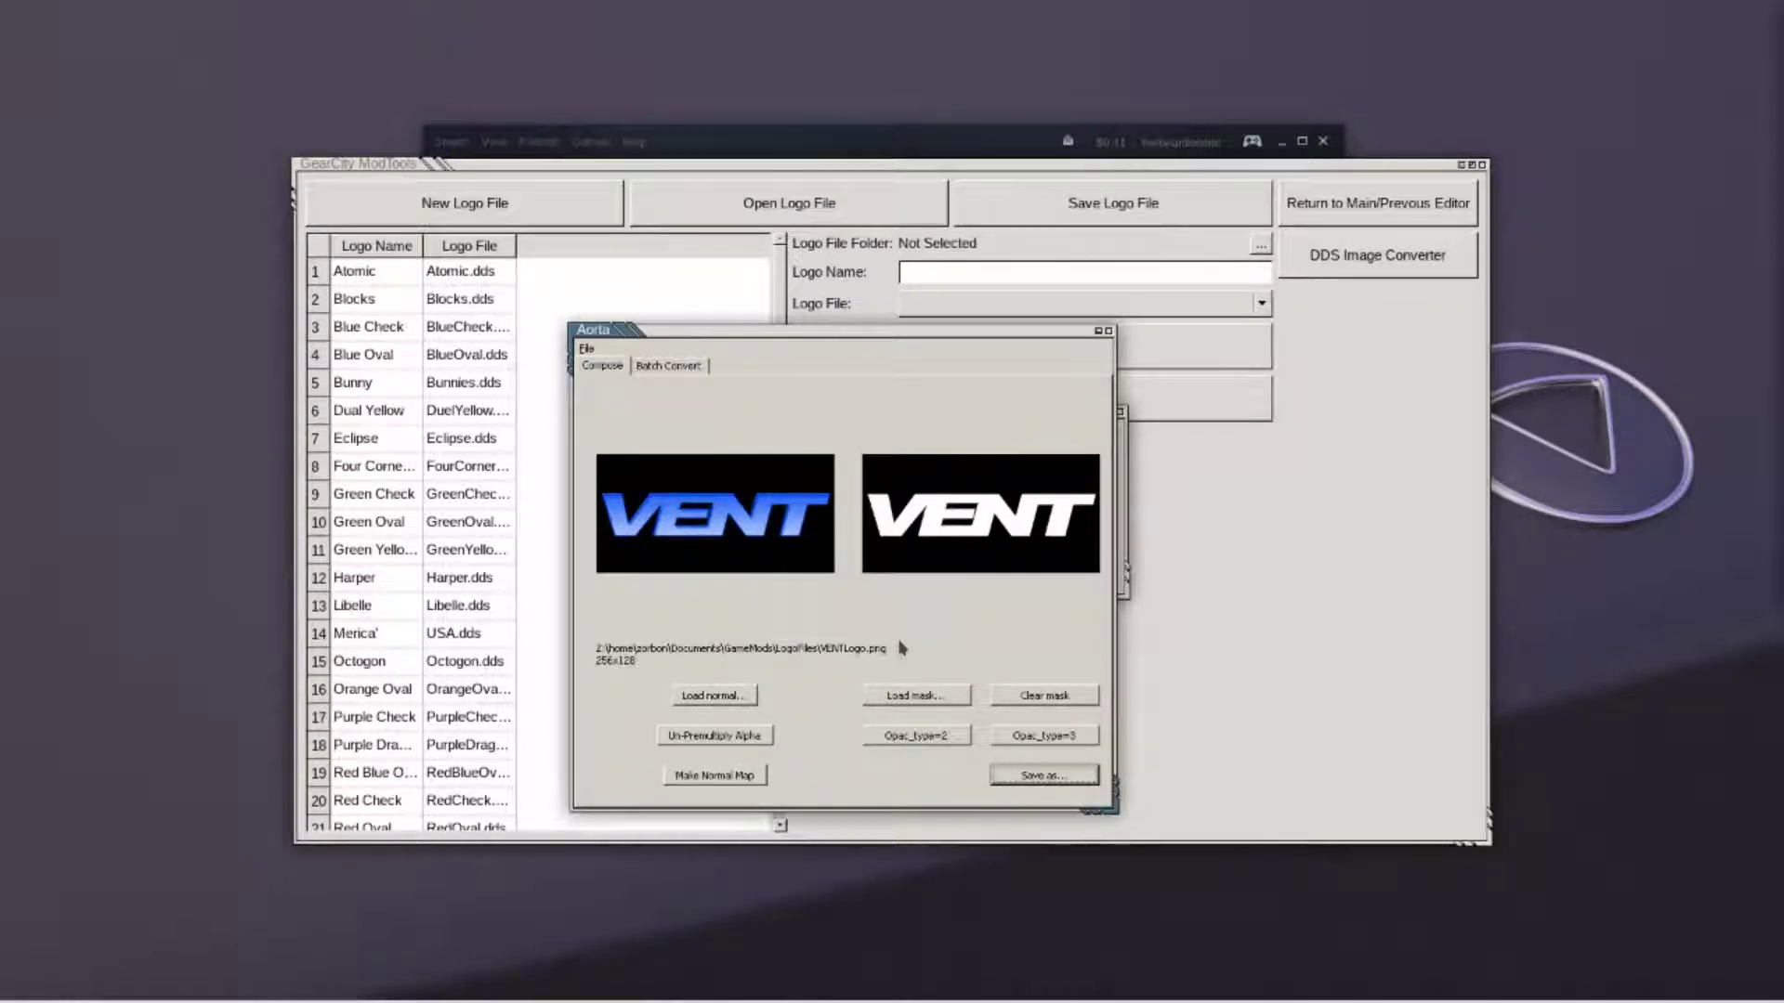
{"action": "left_click", "coordinate": [1107, 333]}
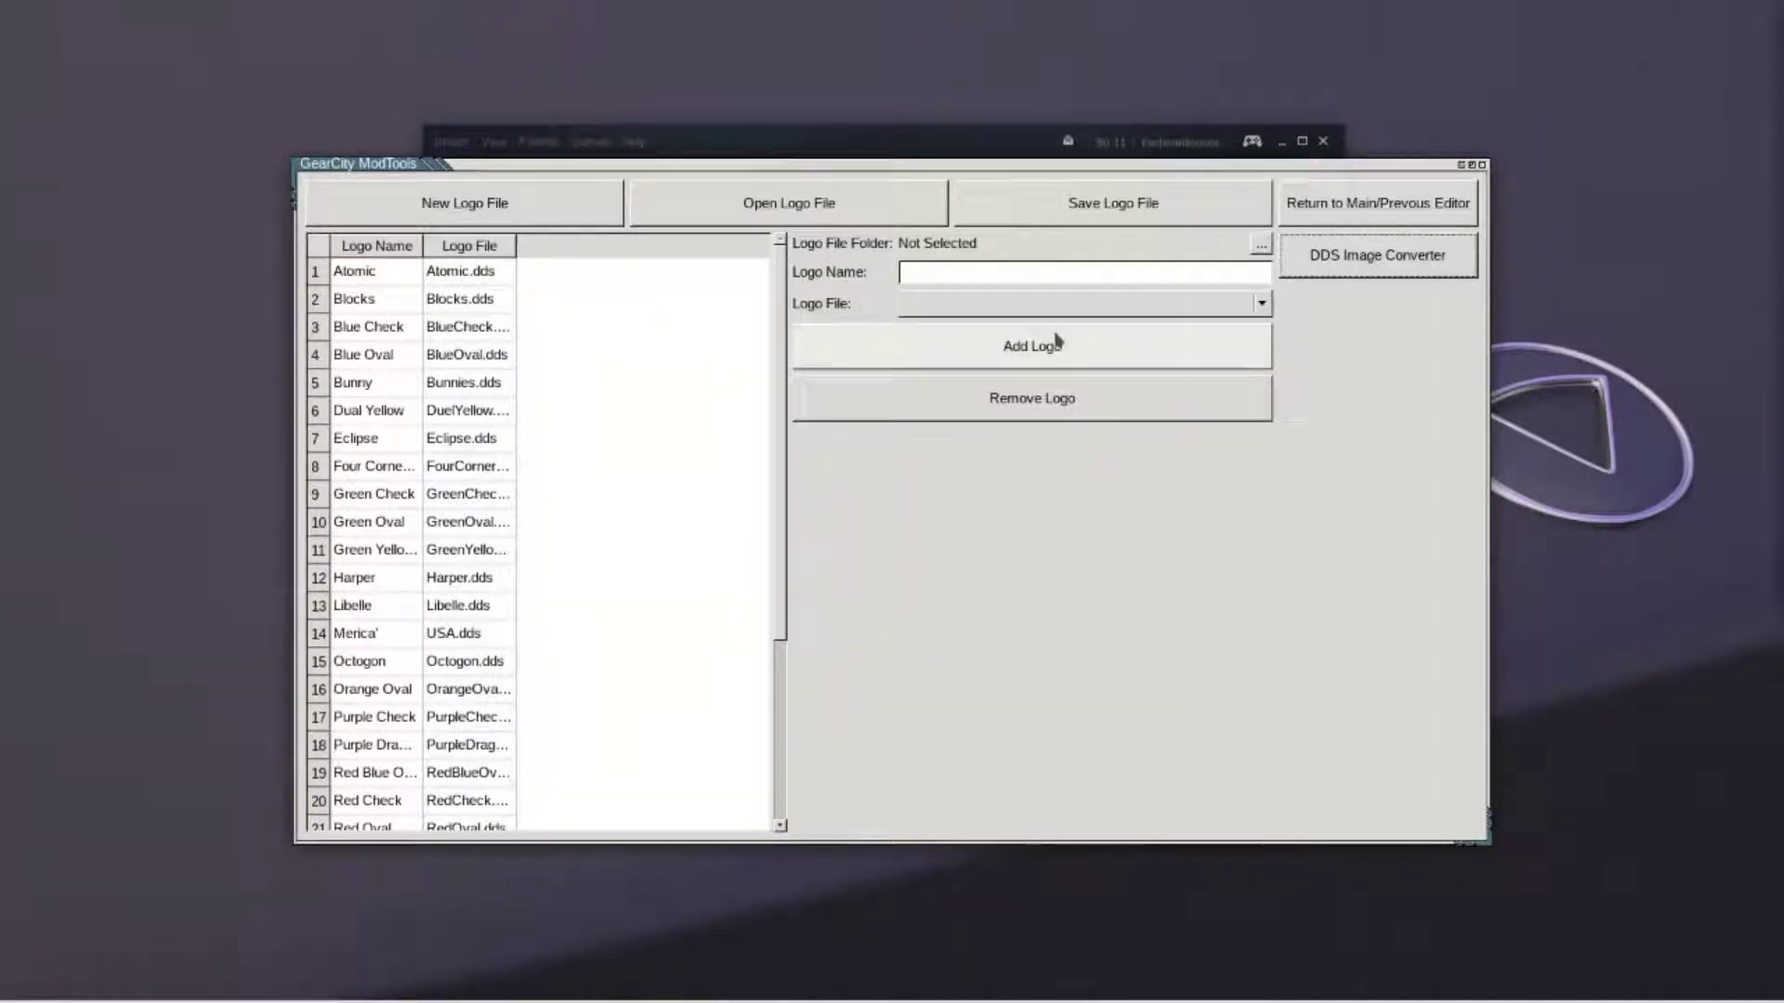
Set the logo file folder to Documents/GameMods/LogoFiles
{"action": "left_click", "coordinate": [1261, 245]}
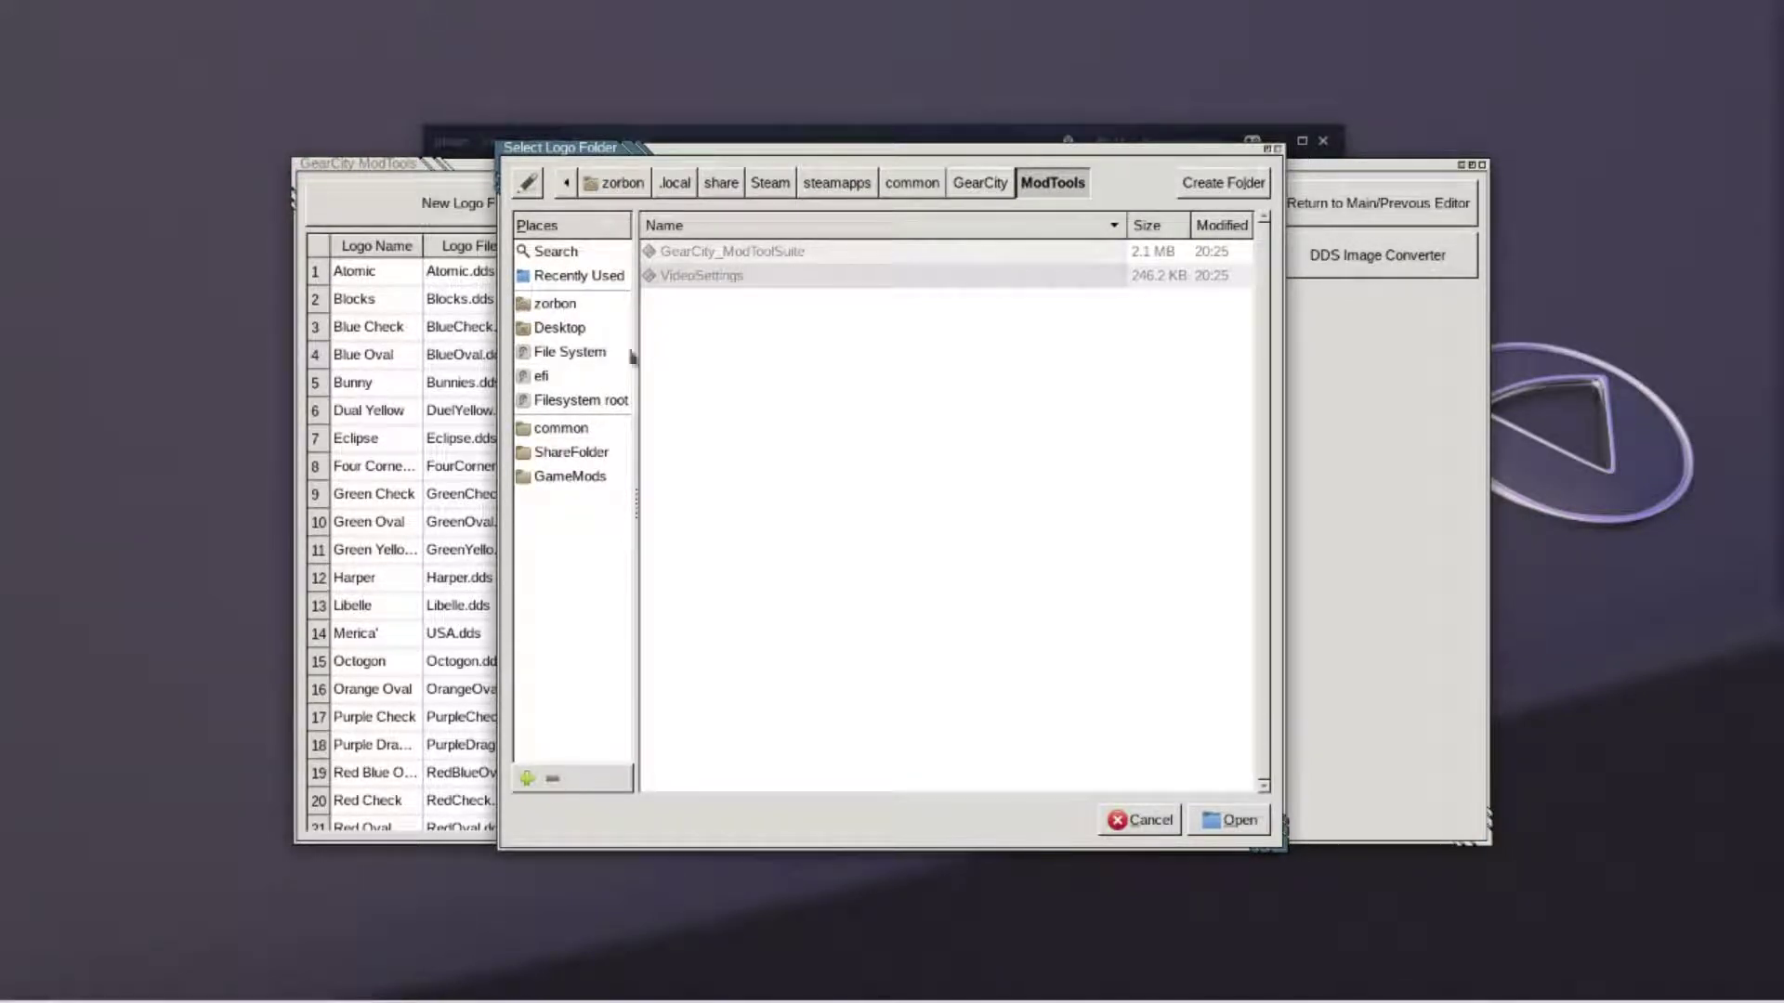
{"action": "left_click", "coordinate": [570, 476]}
{"action": "left_click", "coordinate": [716, 257]}
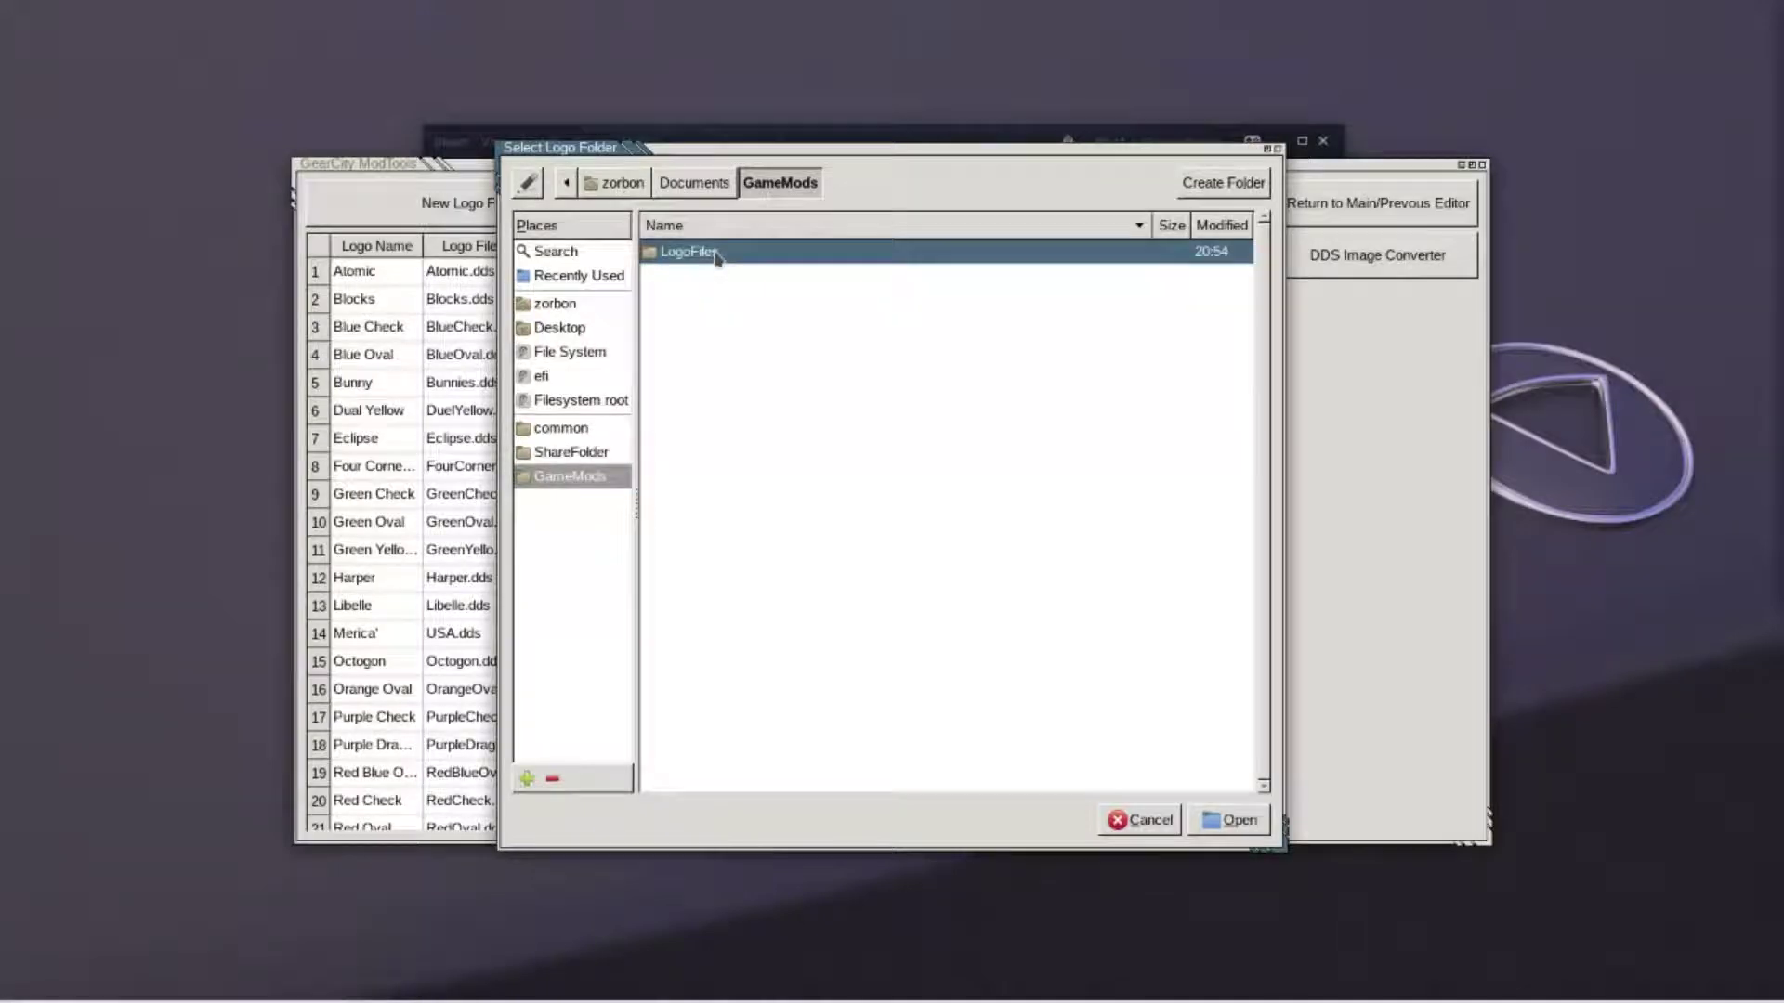
{"action": "double_click", "coordinate": [716, 258]}
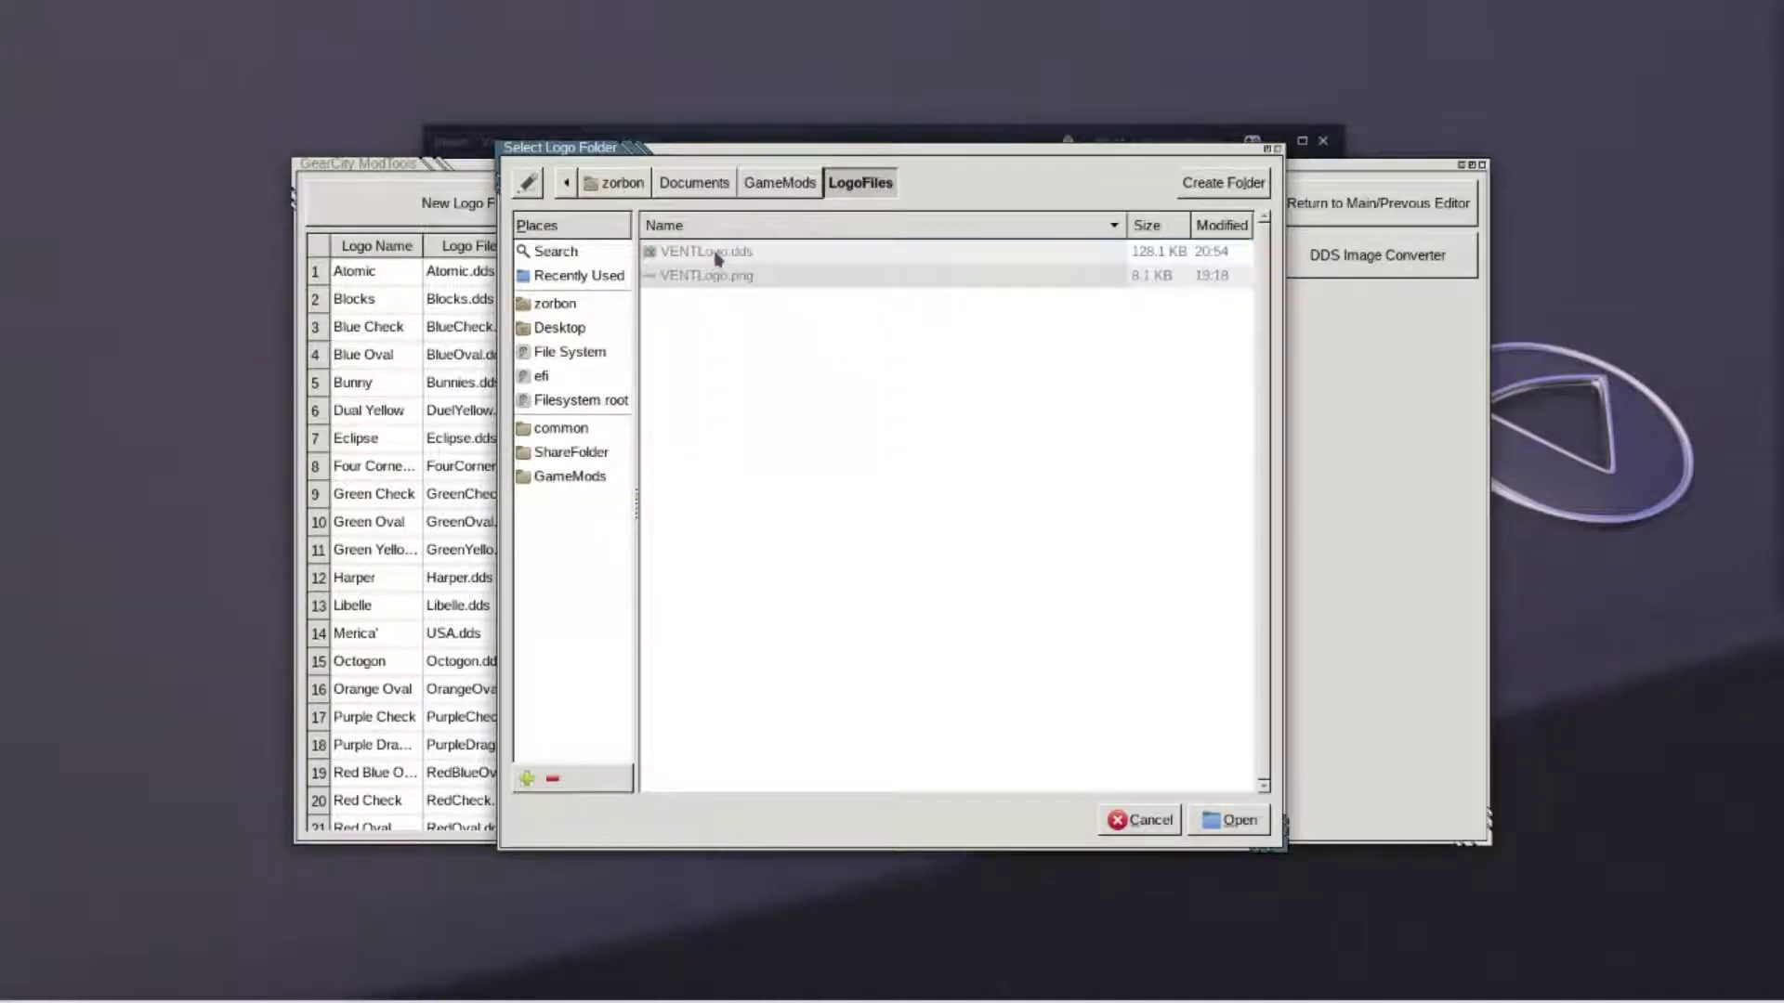
{"action": "left_click", "coordinate": [1210, 822]}
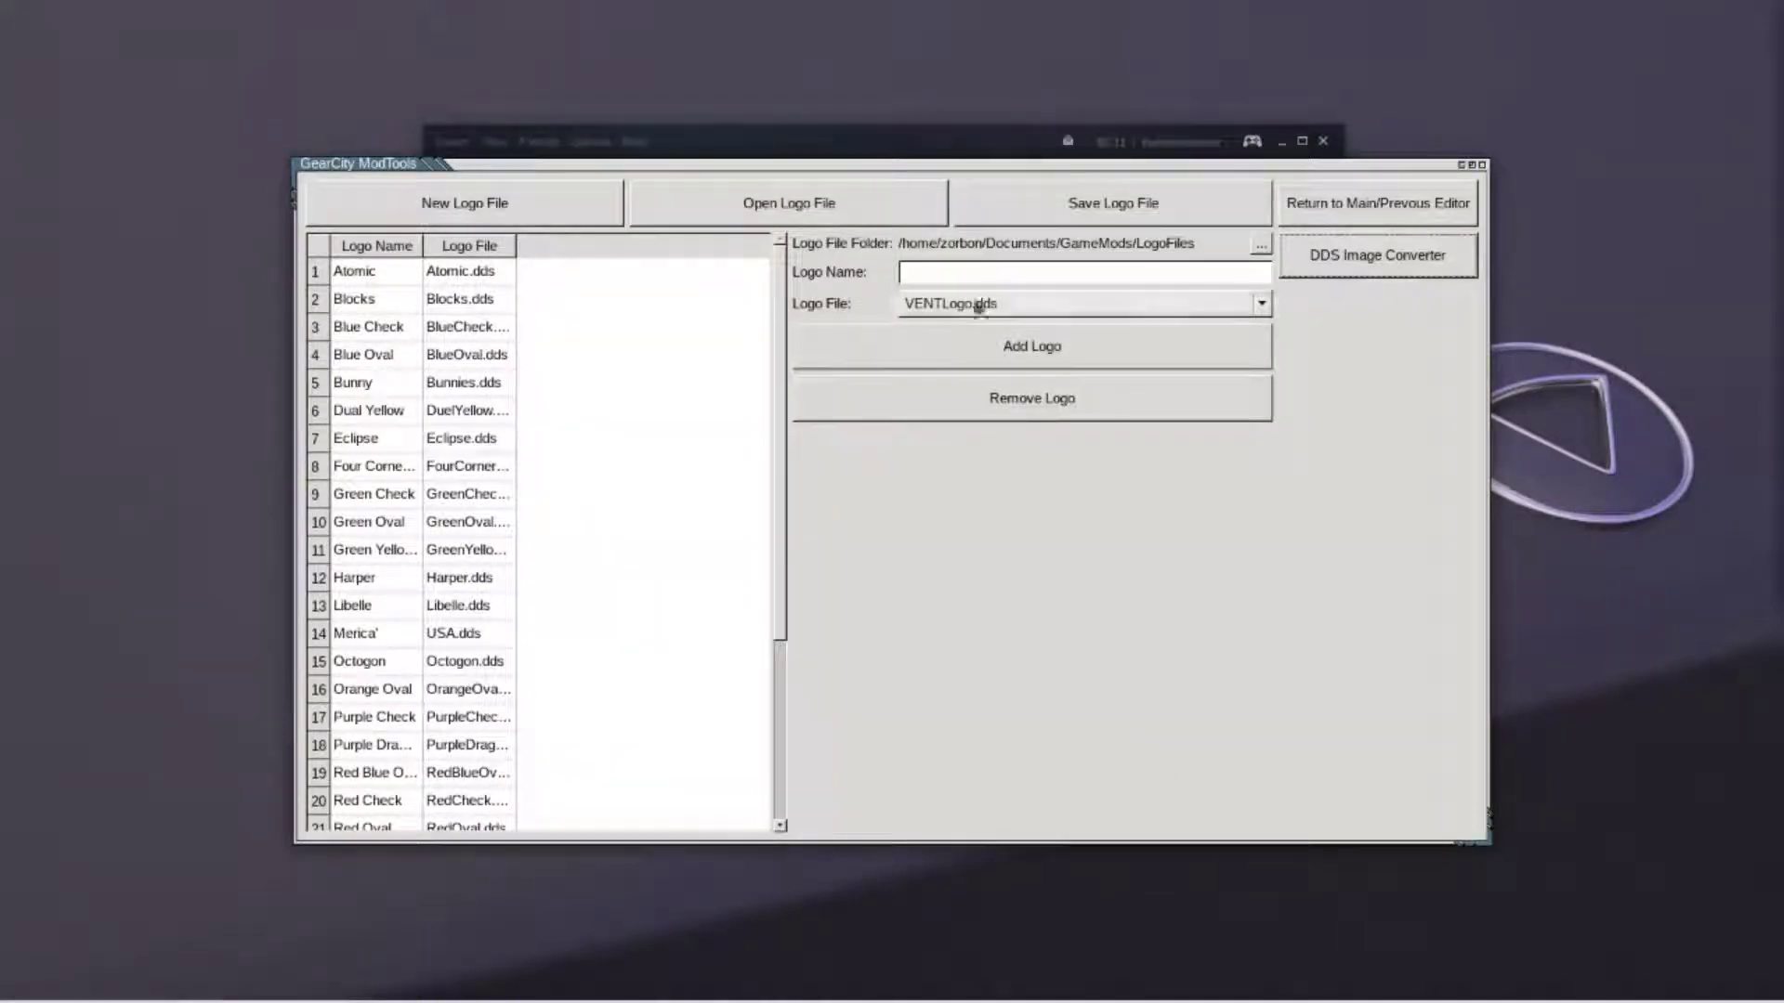
Add a logo named VENT that uses VENTLogo.dds and check it at the end of the logo list
{"action": "left_click", "coordinate": [973, 273]}
{"action": "type", "text": "VENT"}
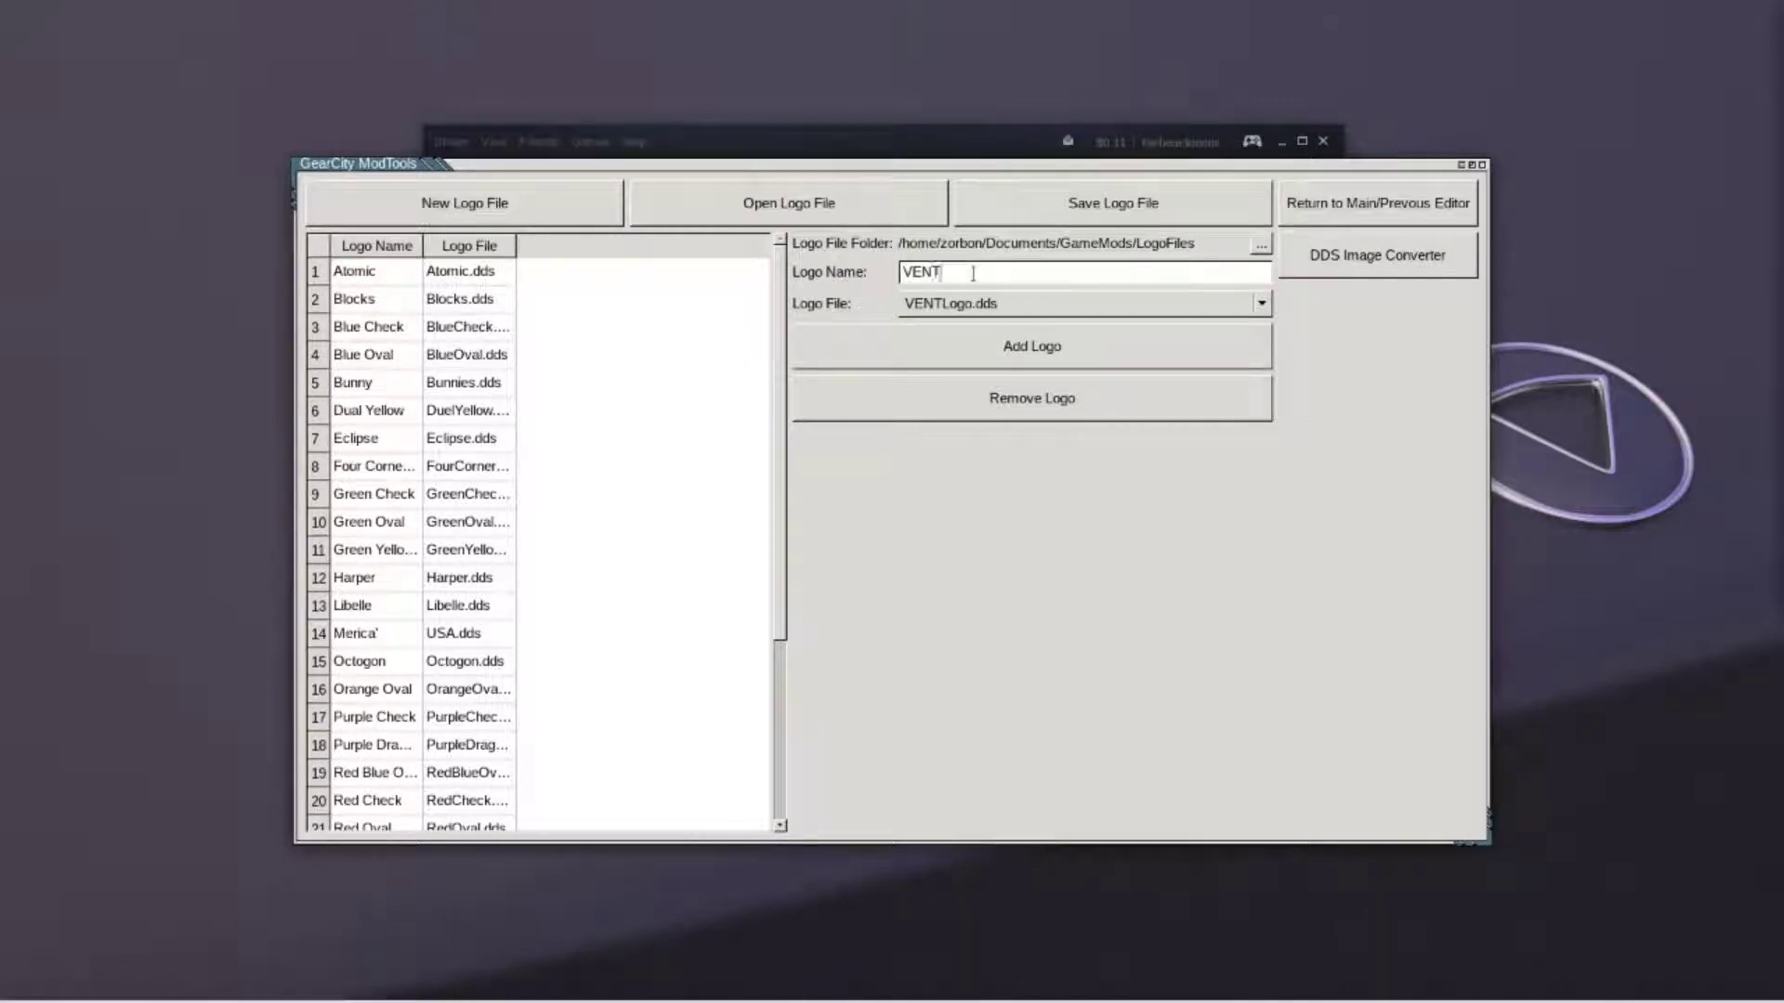
{"action": "left_click", "coordinate": [1054, 351]}
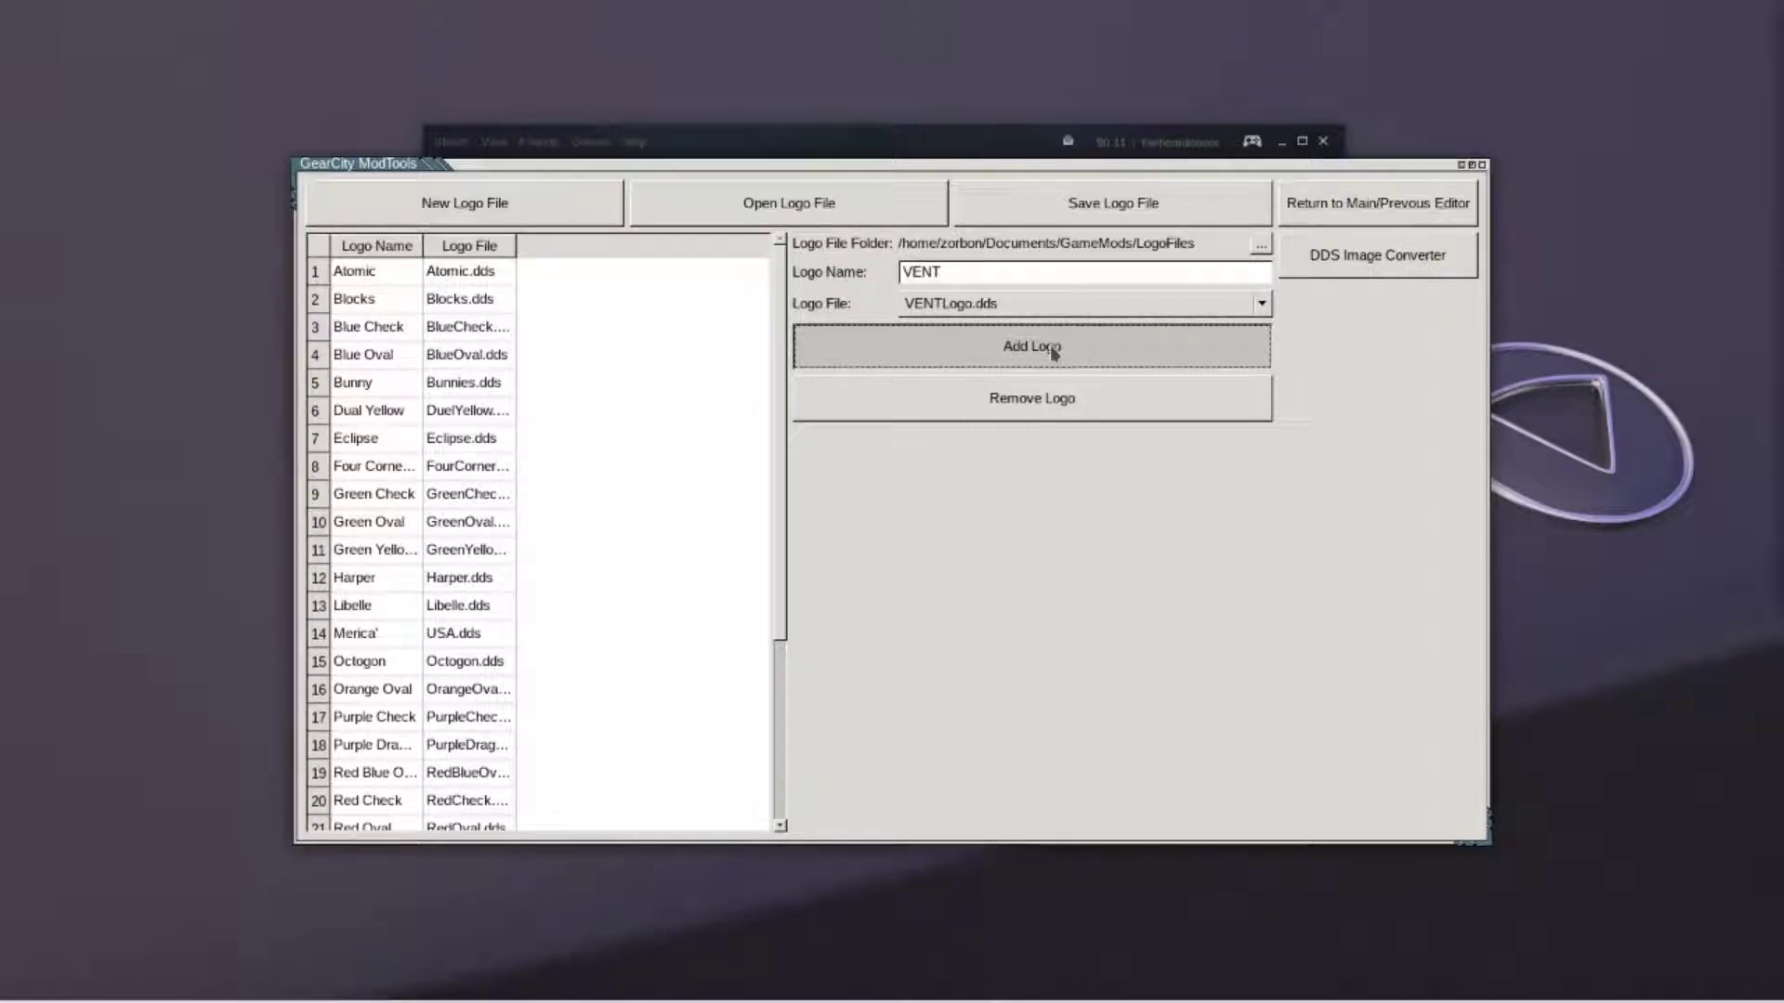
{"action": "left_click", "coordinate": [778, 738]}
{"action": "left_click_drag", "start_coordinate": [780, 738], "coordinate": [808, 378]}
Save the logo file as ModdedPlayerLogos in the GameMods folder and return to the main list of mod tools
{"action": "left_click", "coordinate": [1073, 209]}
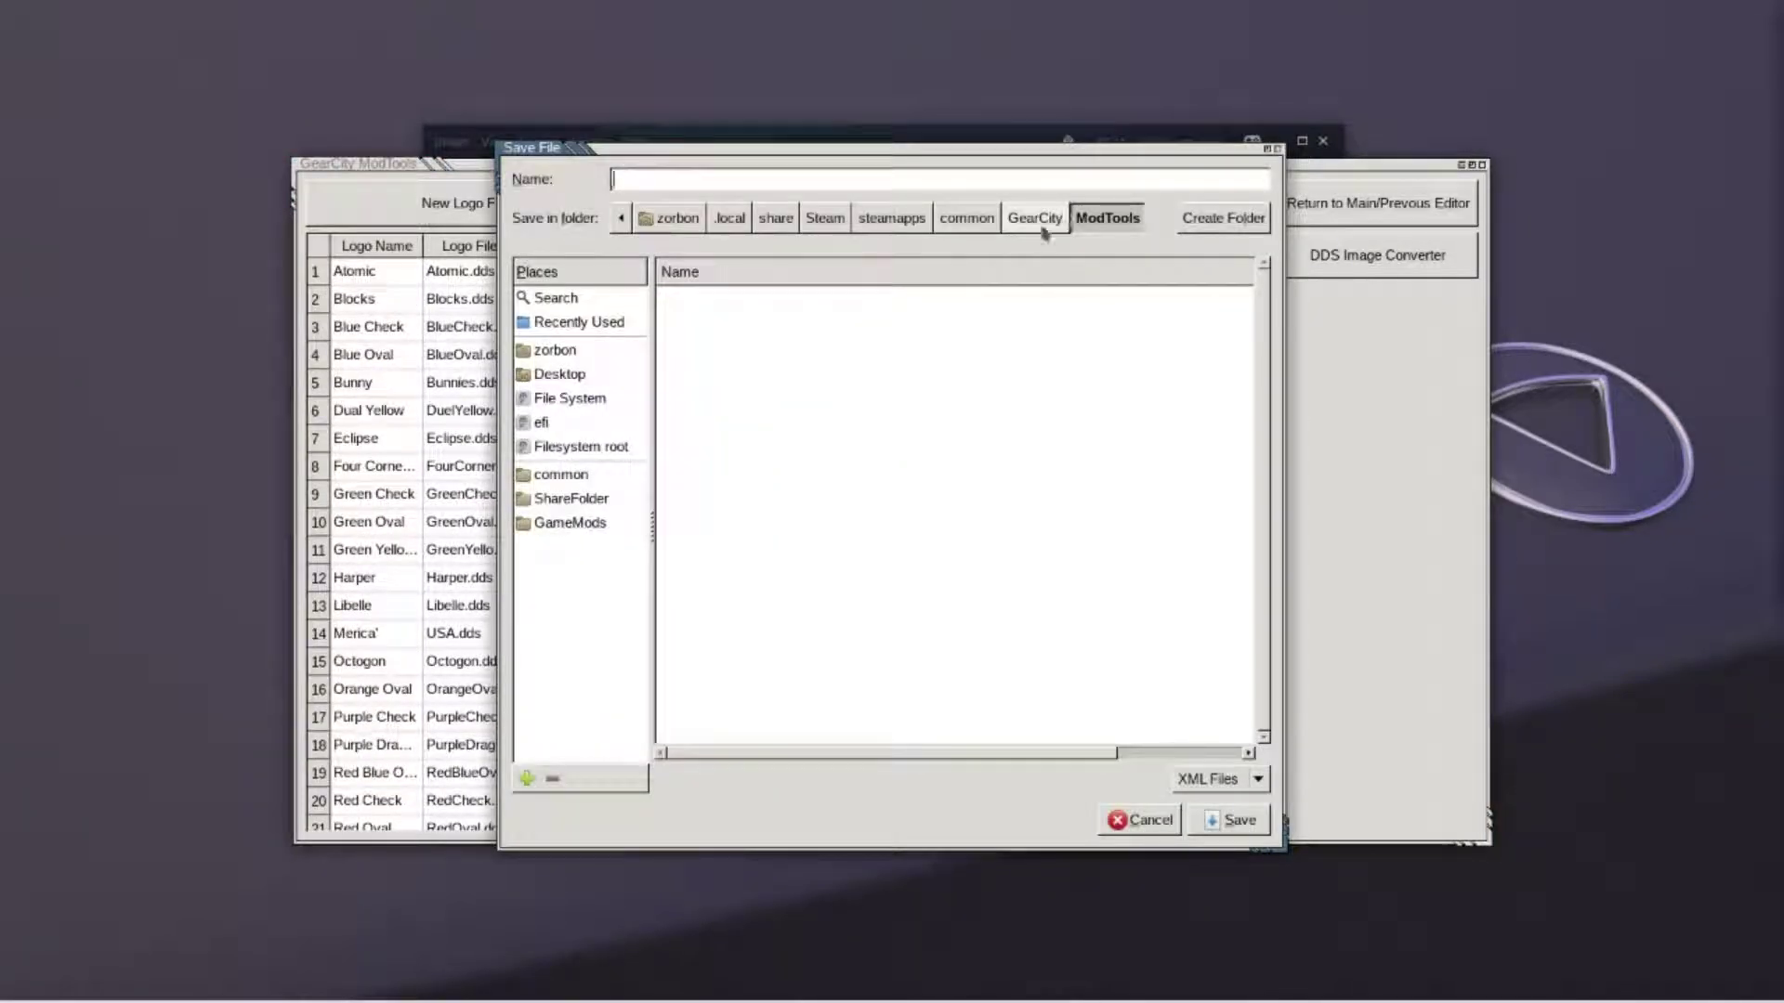
{"action": "left_click", "coordinate": [555, 527]}
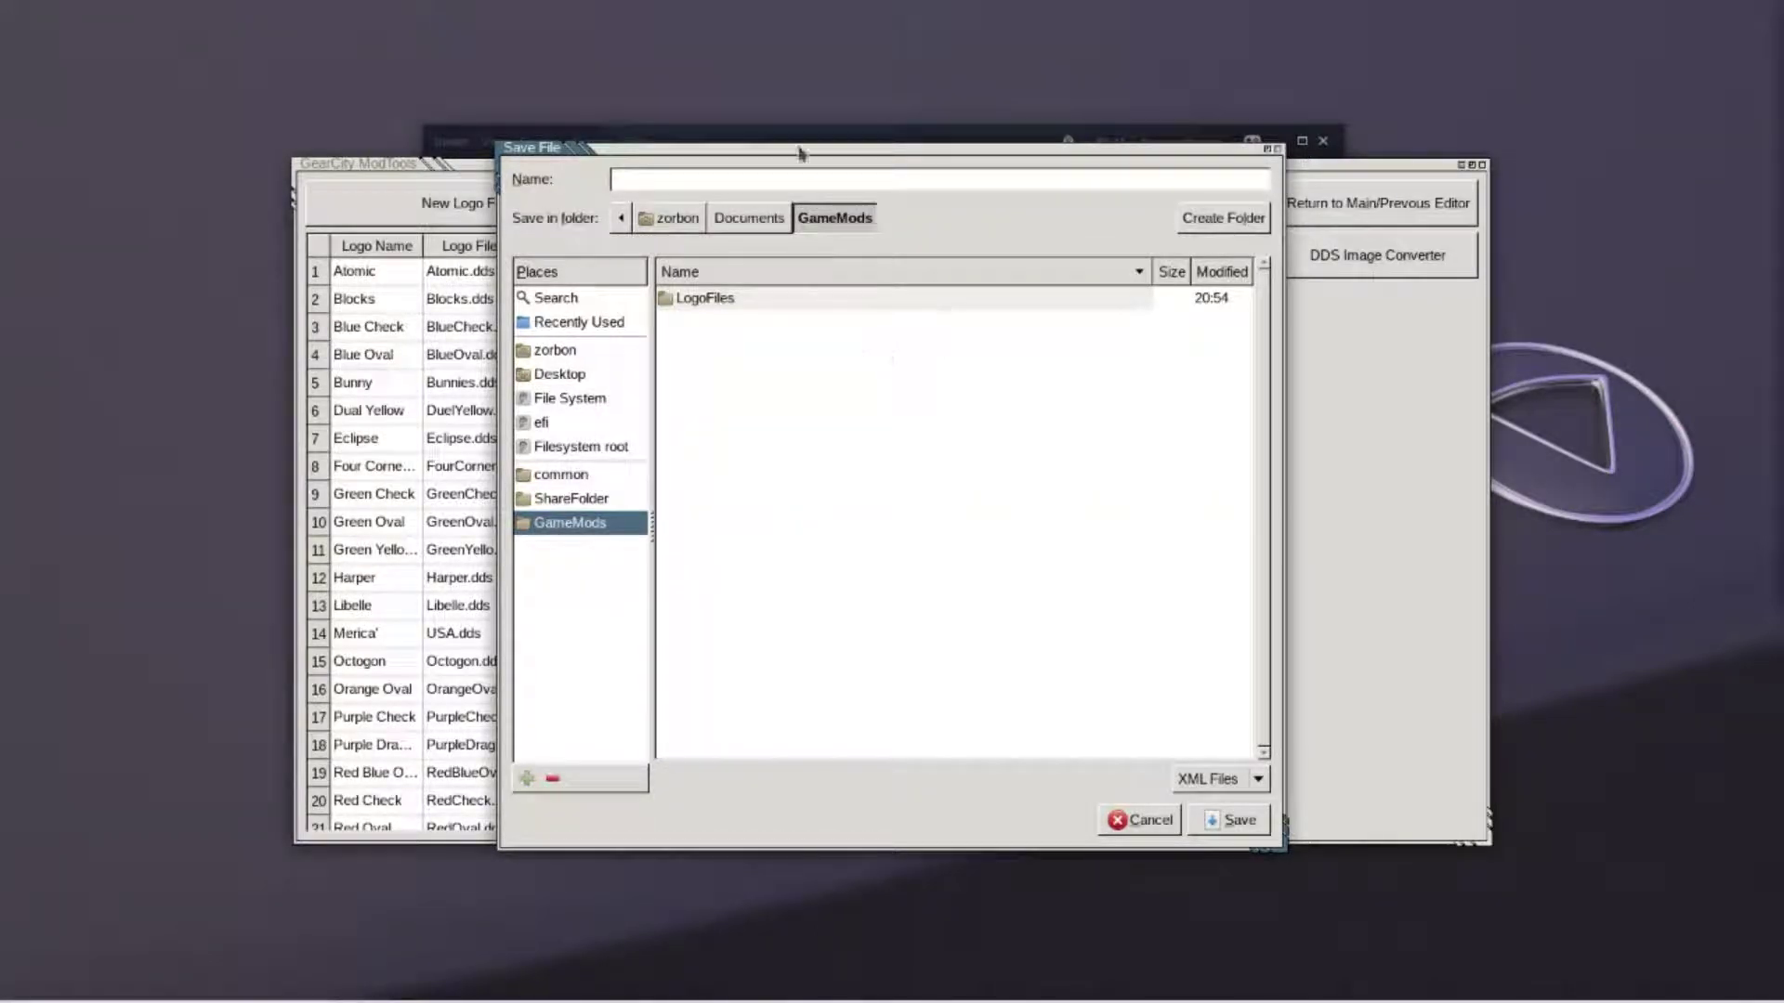
{"action": "left_click", "coordinate": [804, 177]}
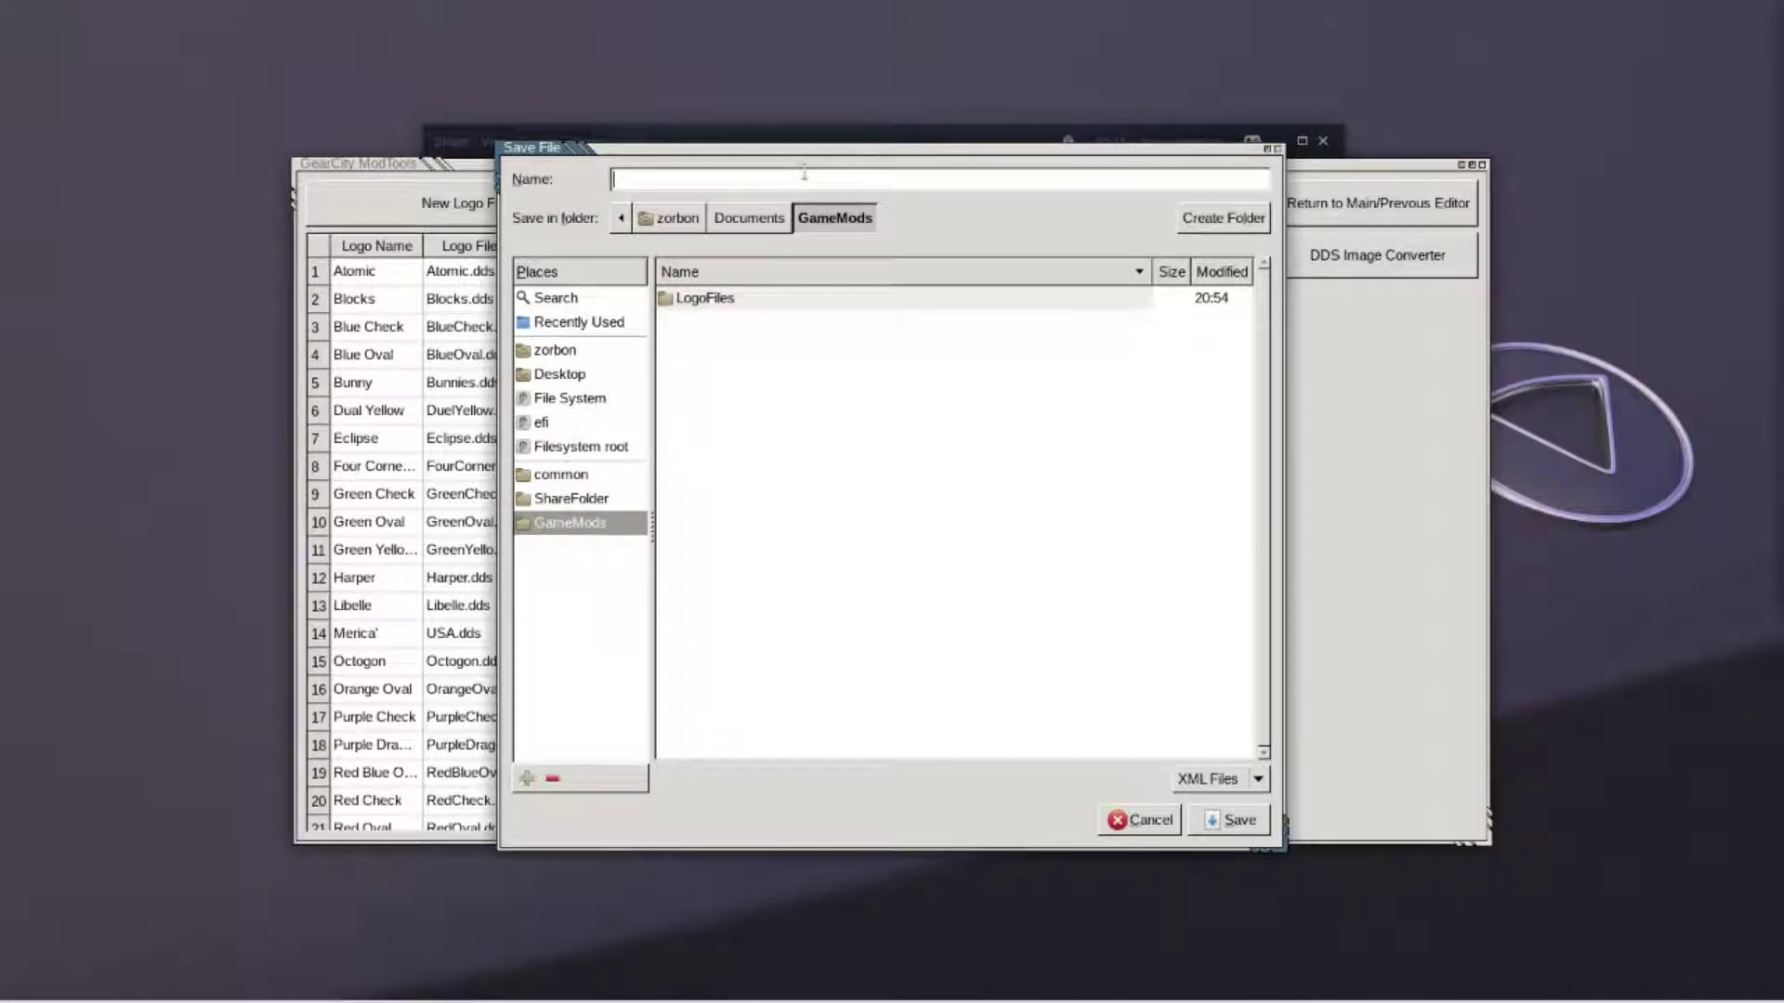
{"action": "type", "text": "ModdedPlayerLogos"}
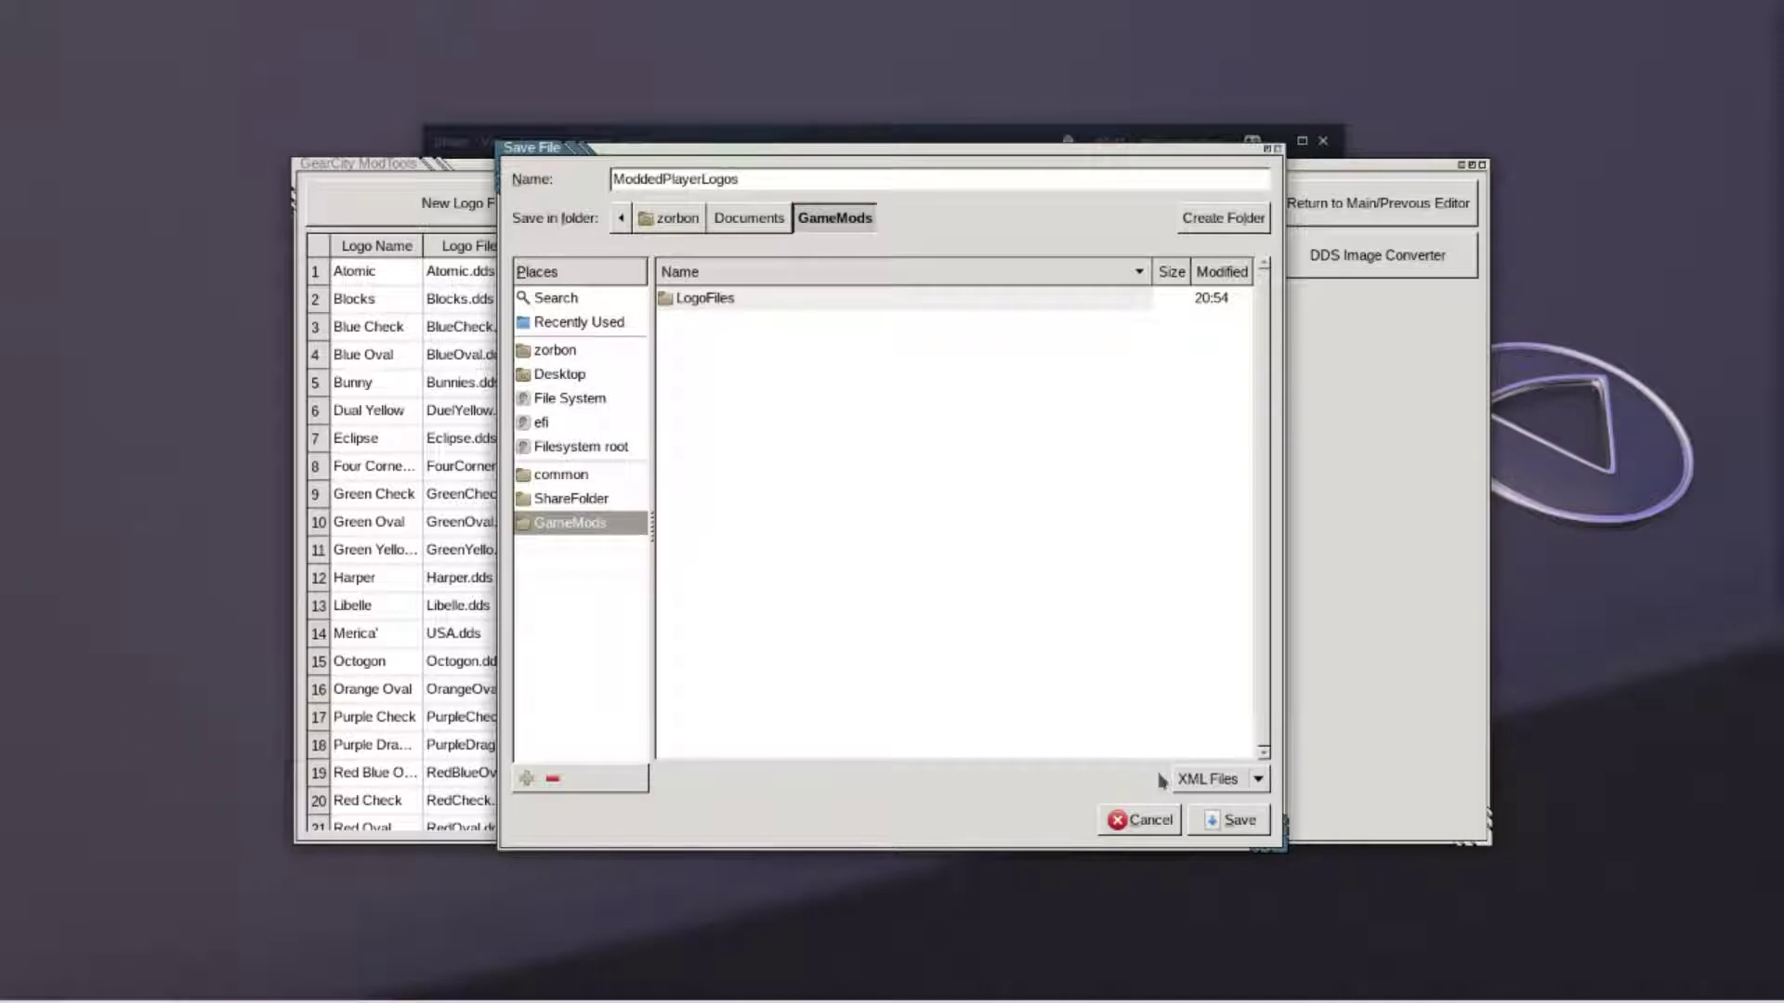
{"action": "left_click", "coordinate": [1237, 829]}
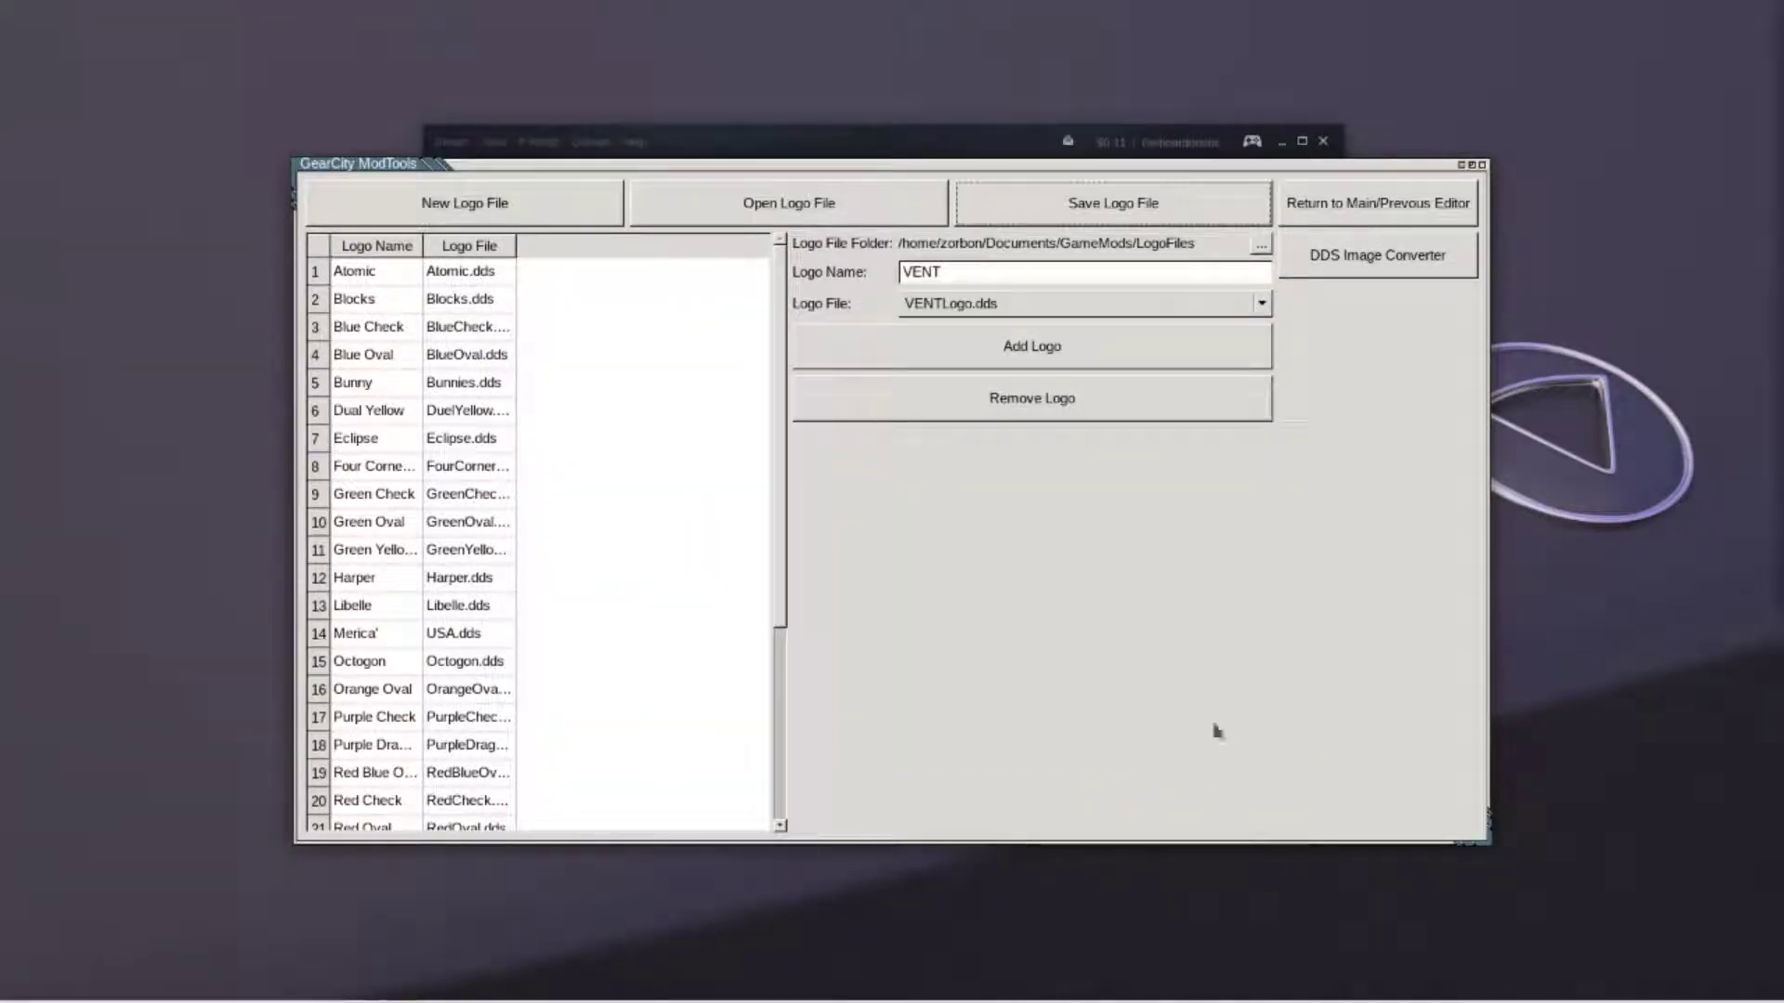
{"action": "left_click", "coordinate": [1319, 202]}
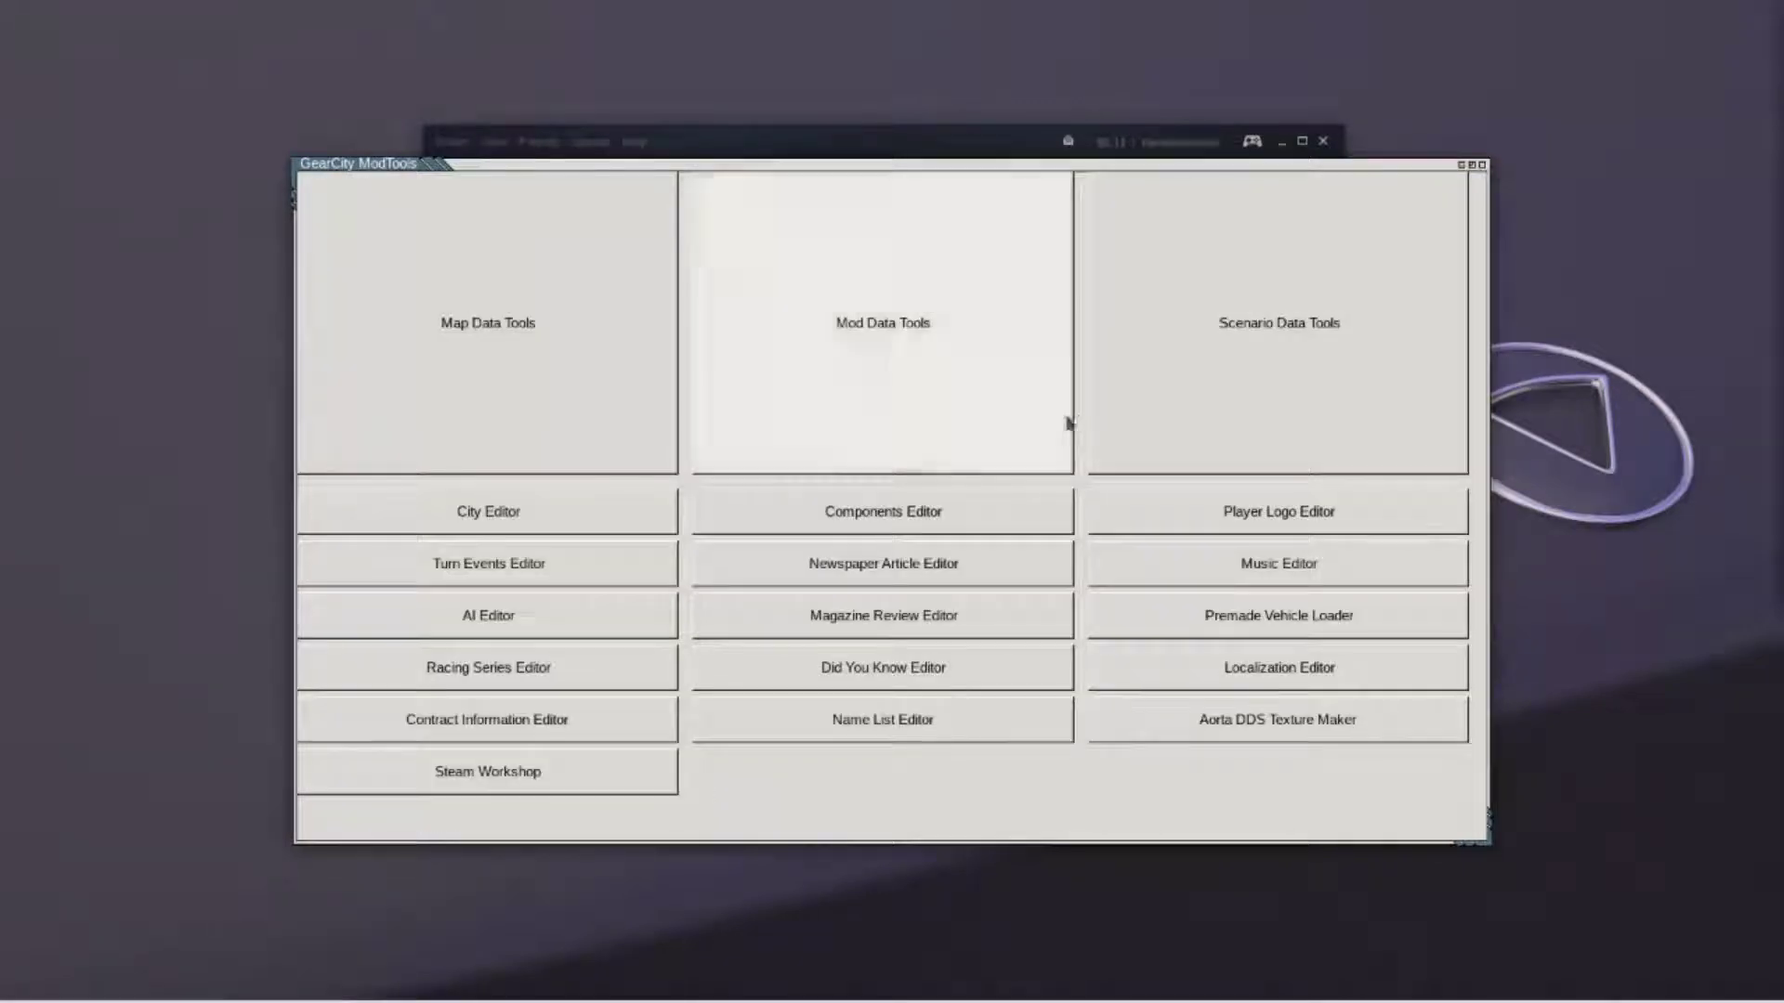
In the file manager, compress VENTLogo.dds into Artwork.zip inside the LogoFiles folder and return to the GameMods folder
{"action": "mouse_move", "coordinate": [650, 994]}
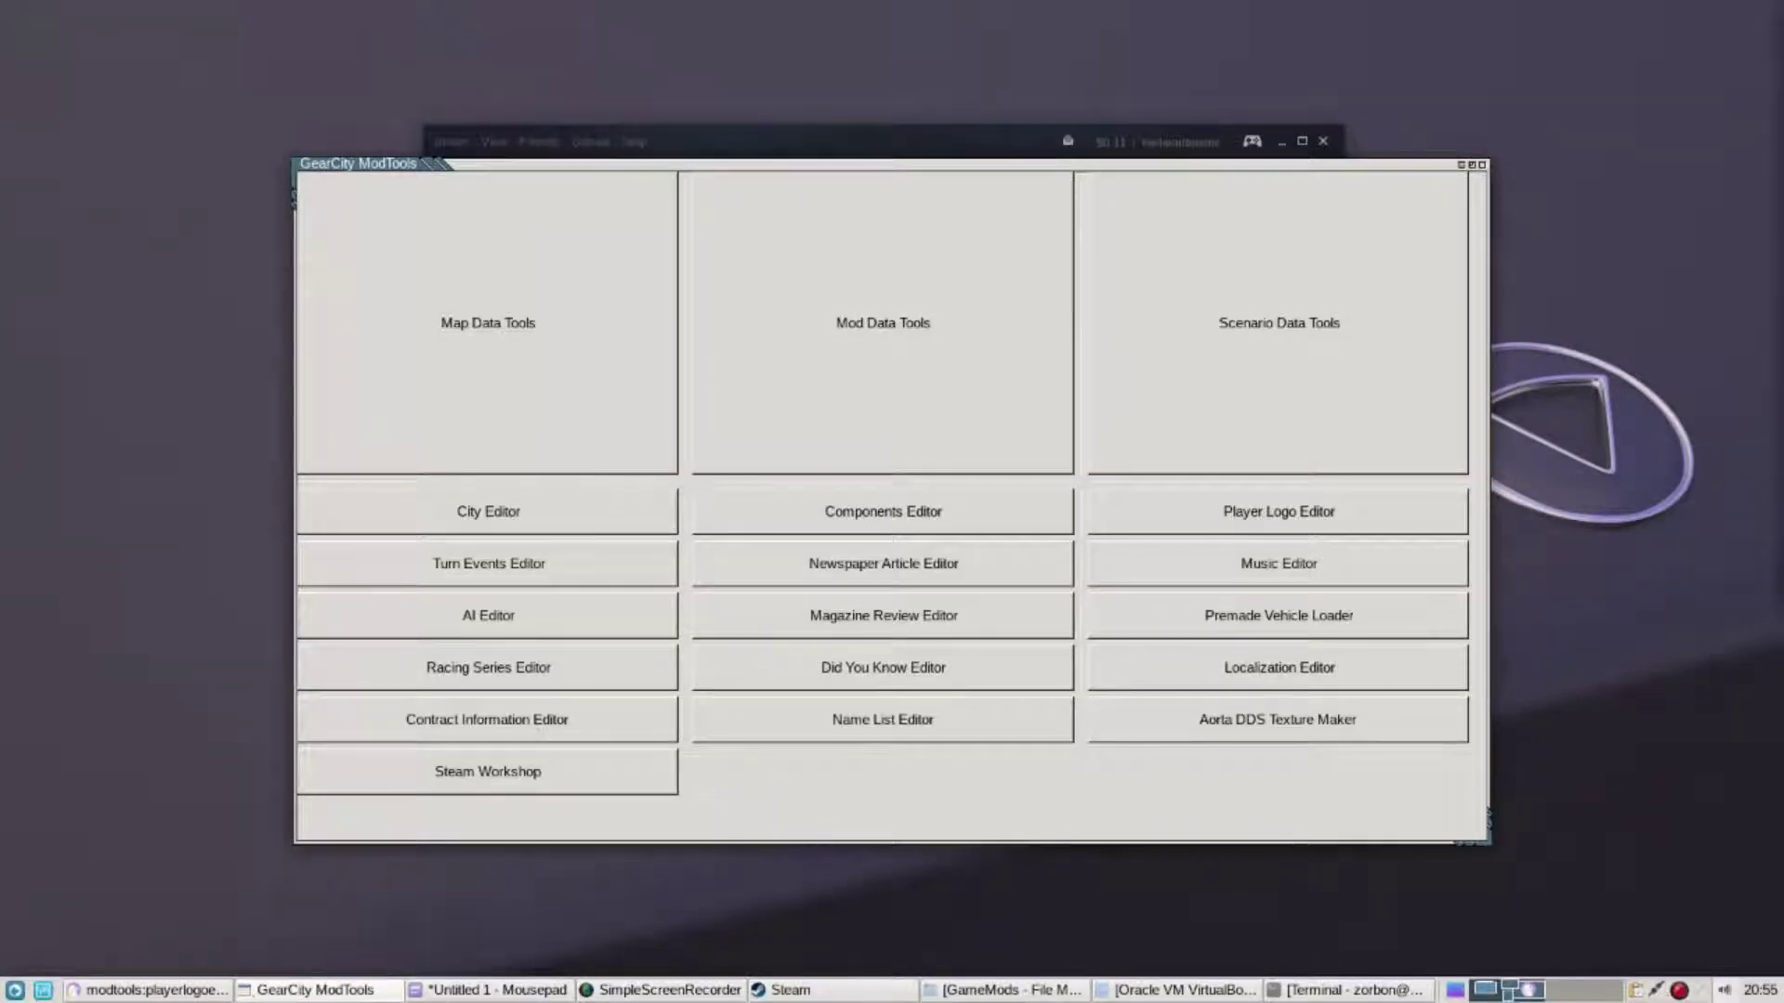
{"action": "left_click", "coordinate": [1045, 992]}
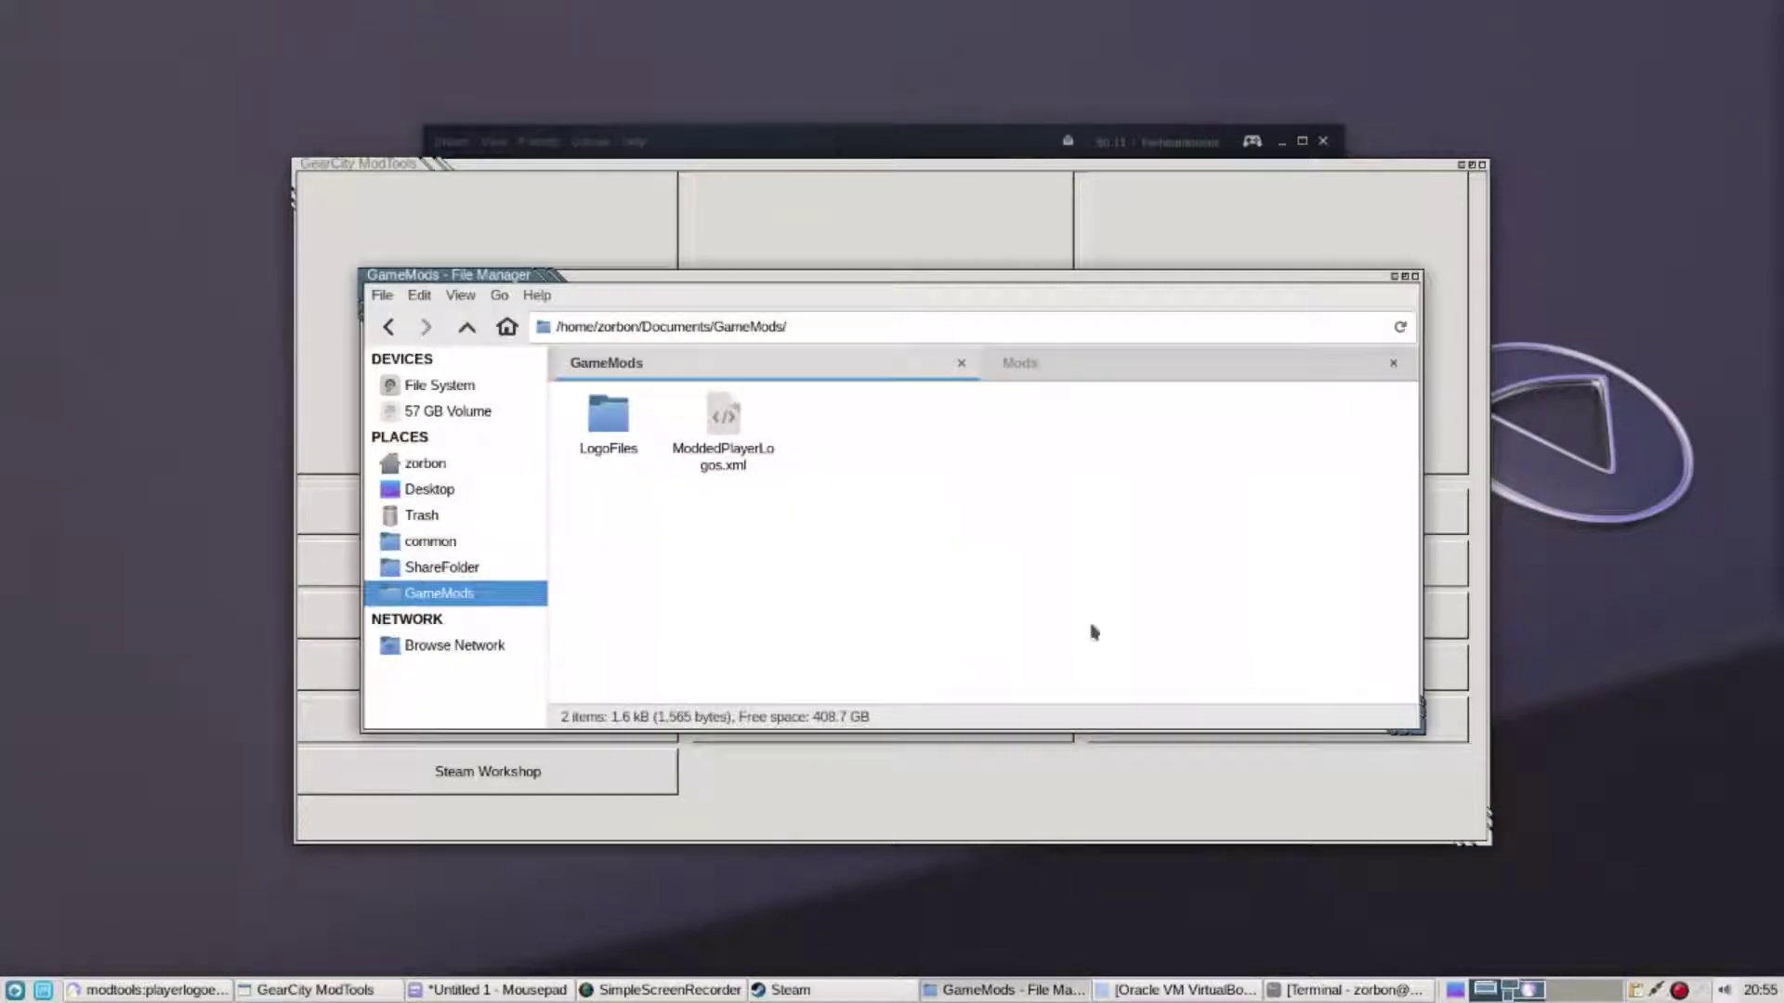
{"action": "double_click", "coordinate": [618, 413]}
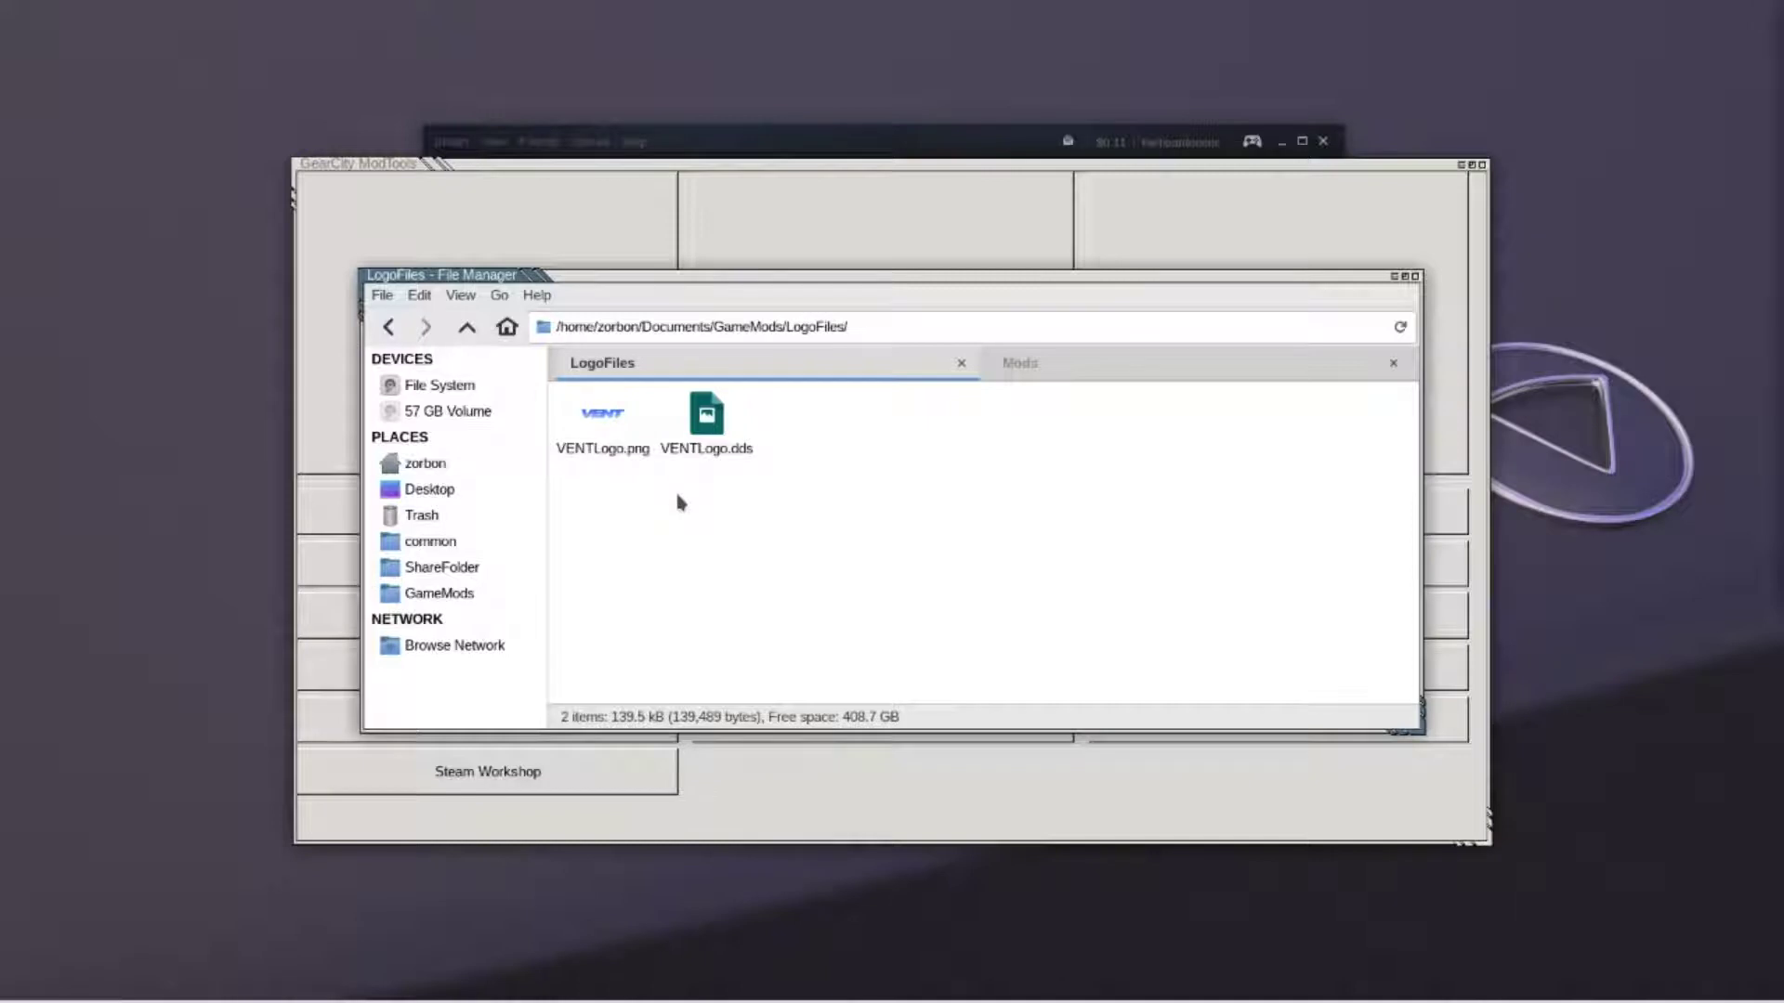
{"action": "right_click", "coordinate": [691, 452]}
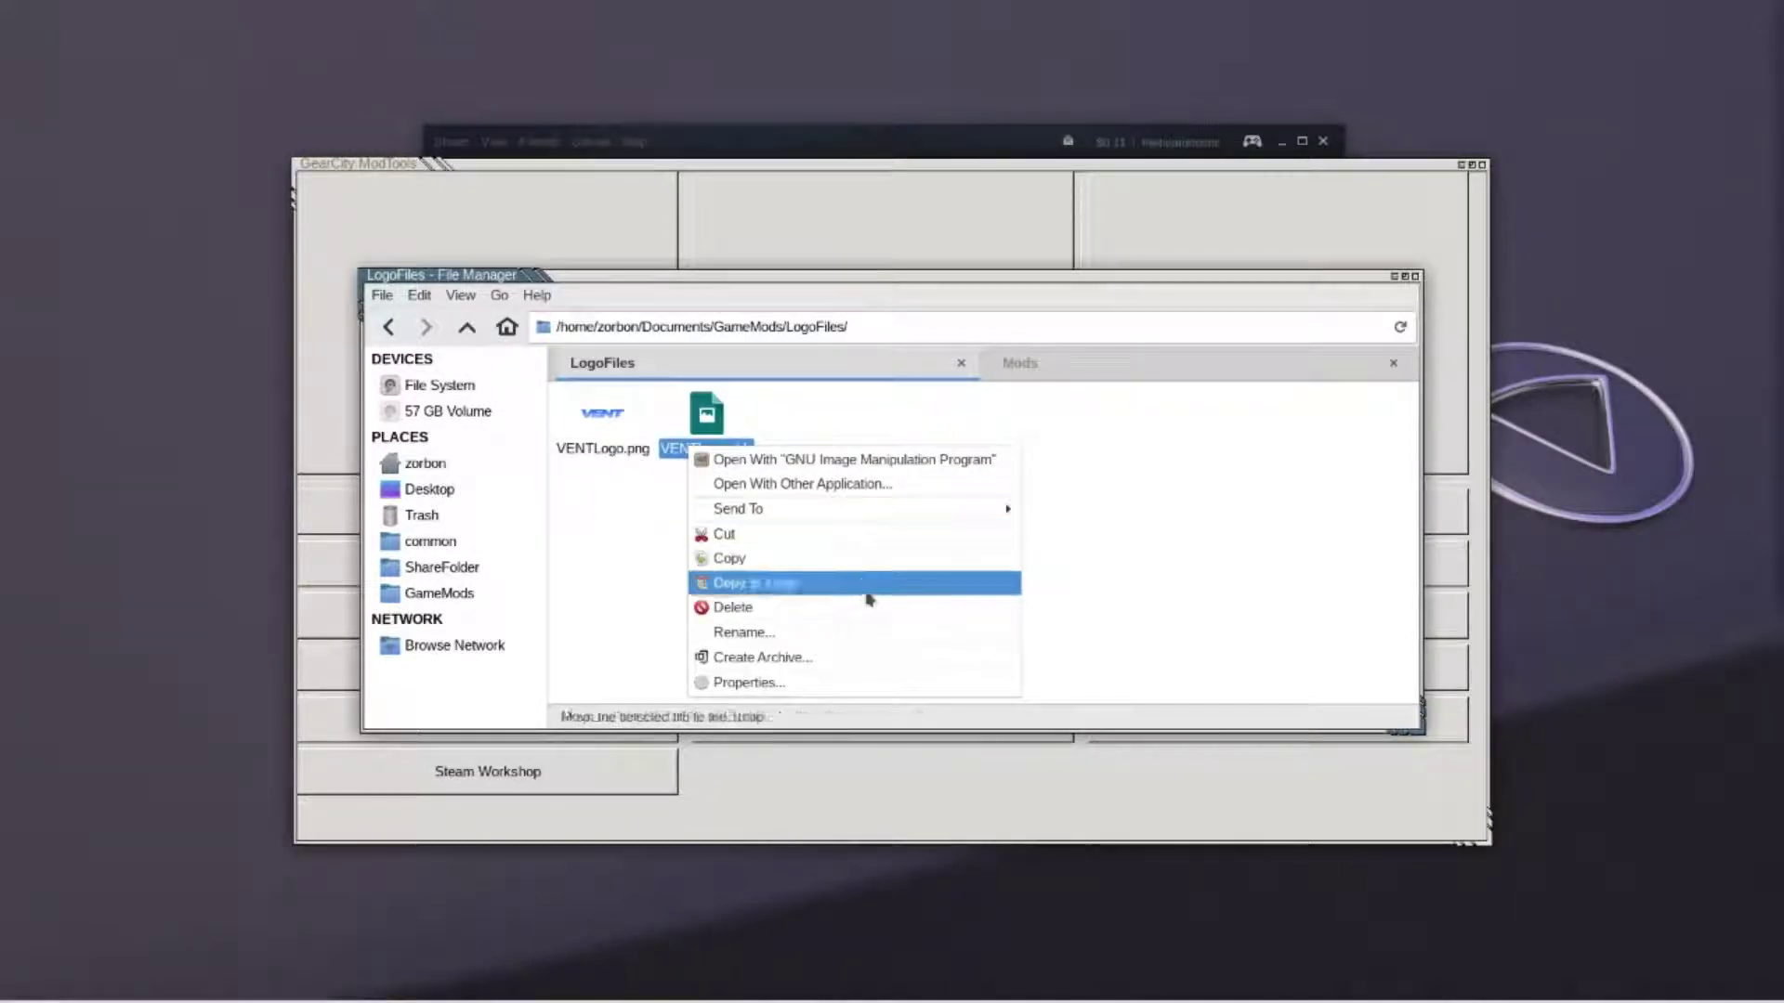
{"action": "left_click", "coordinate": [855, 657]}
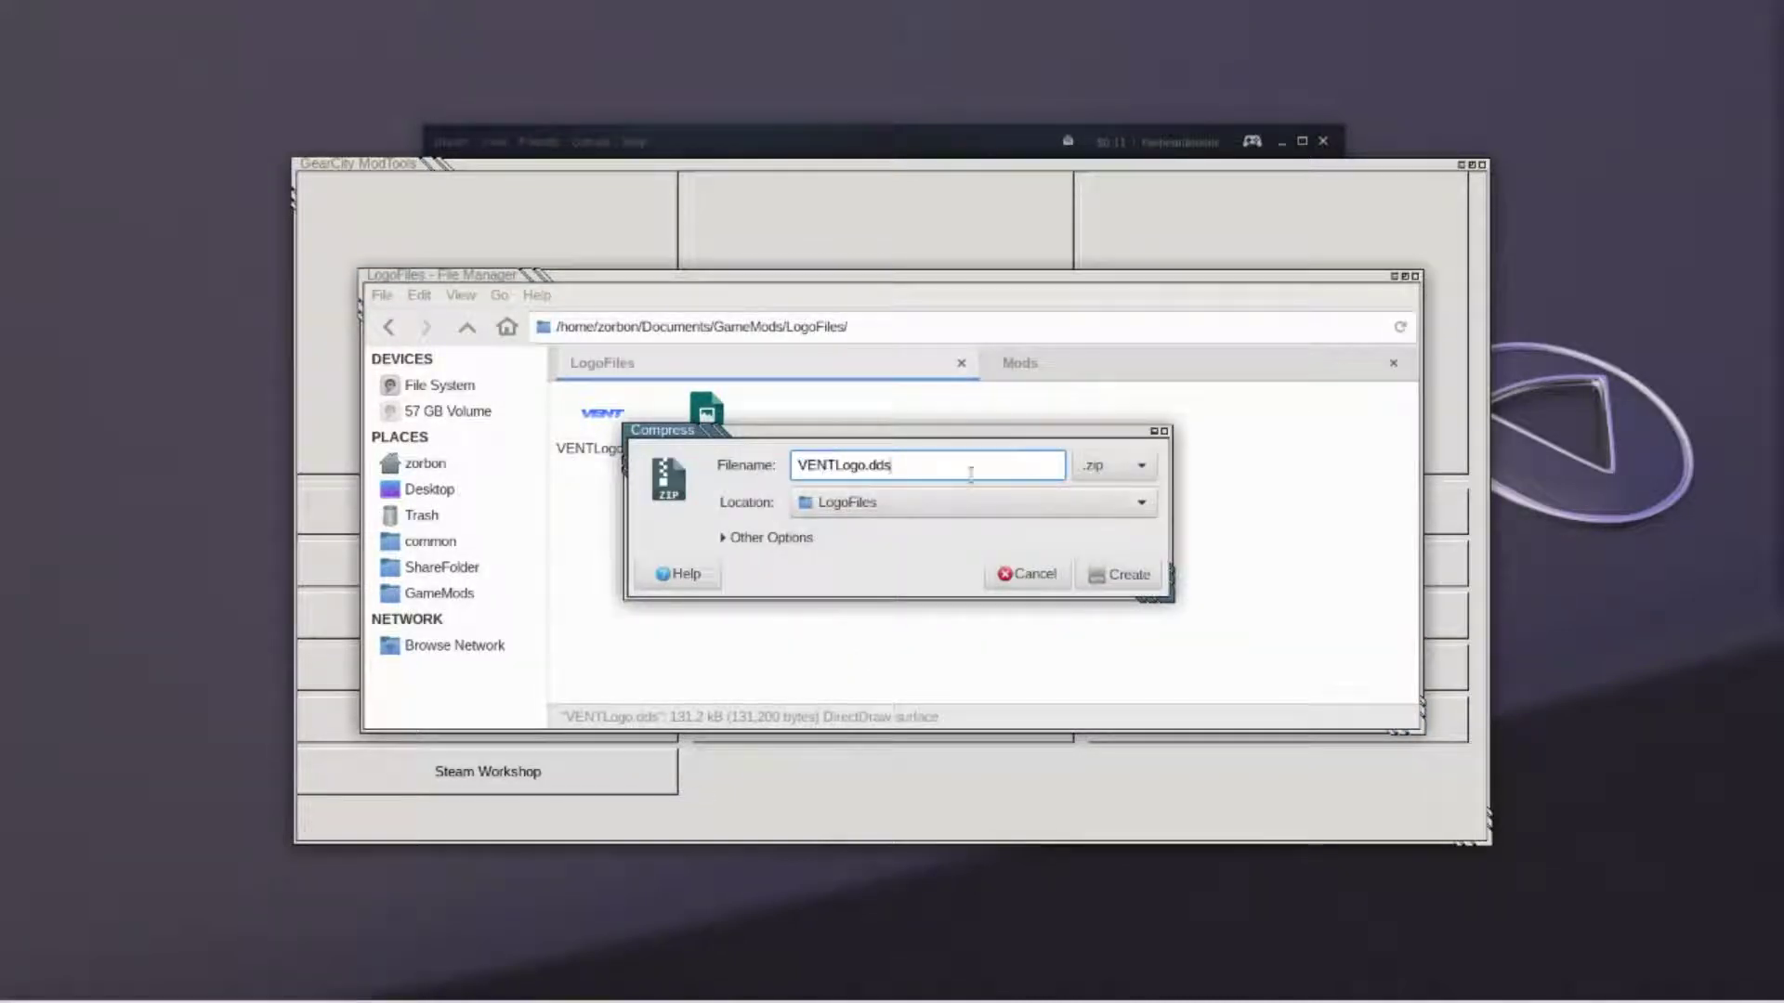
{"action": "type", "text": "Artwork"}
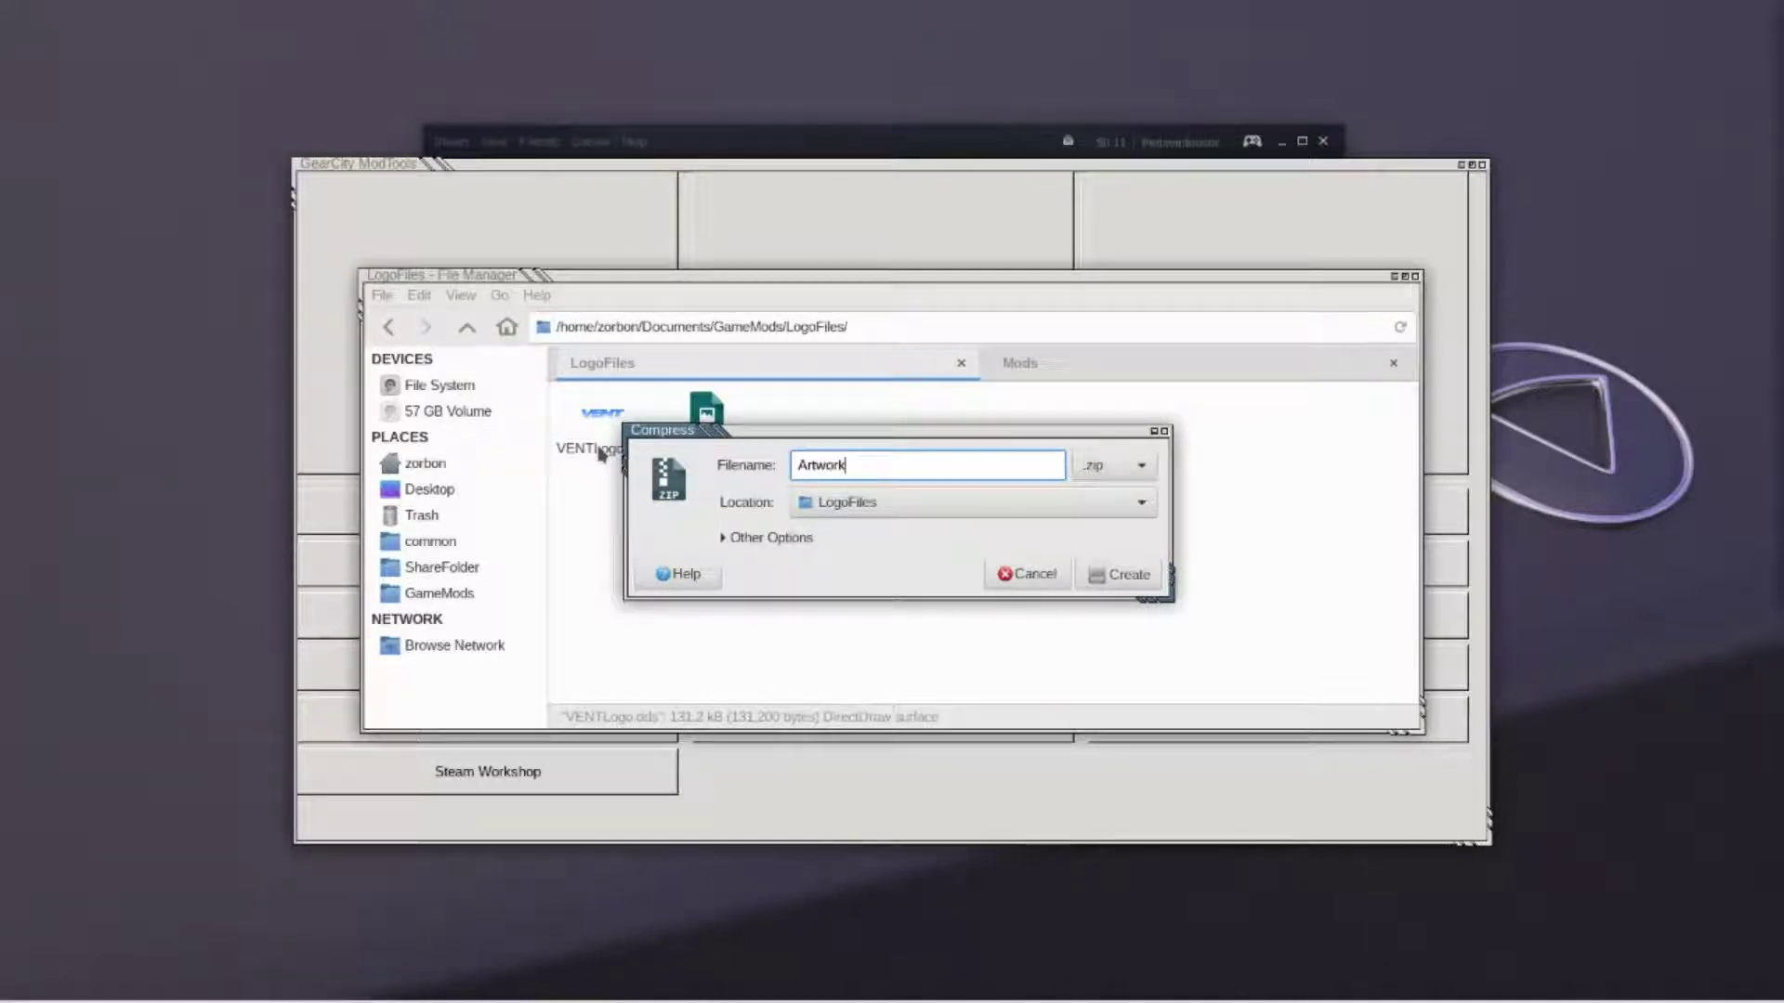
{"action": "left_click", "coordinate": [1121, 576]}
{"action": "left_click", "coordinate": [1123, 578]}
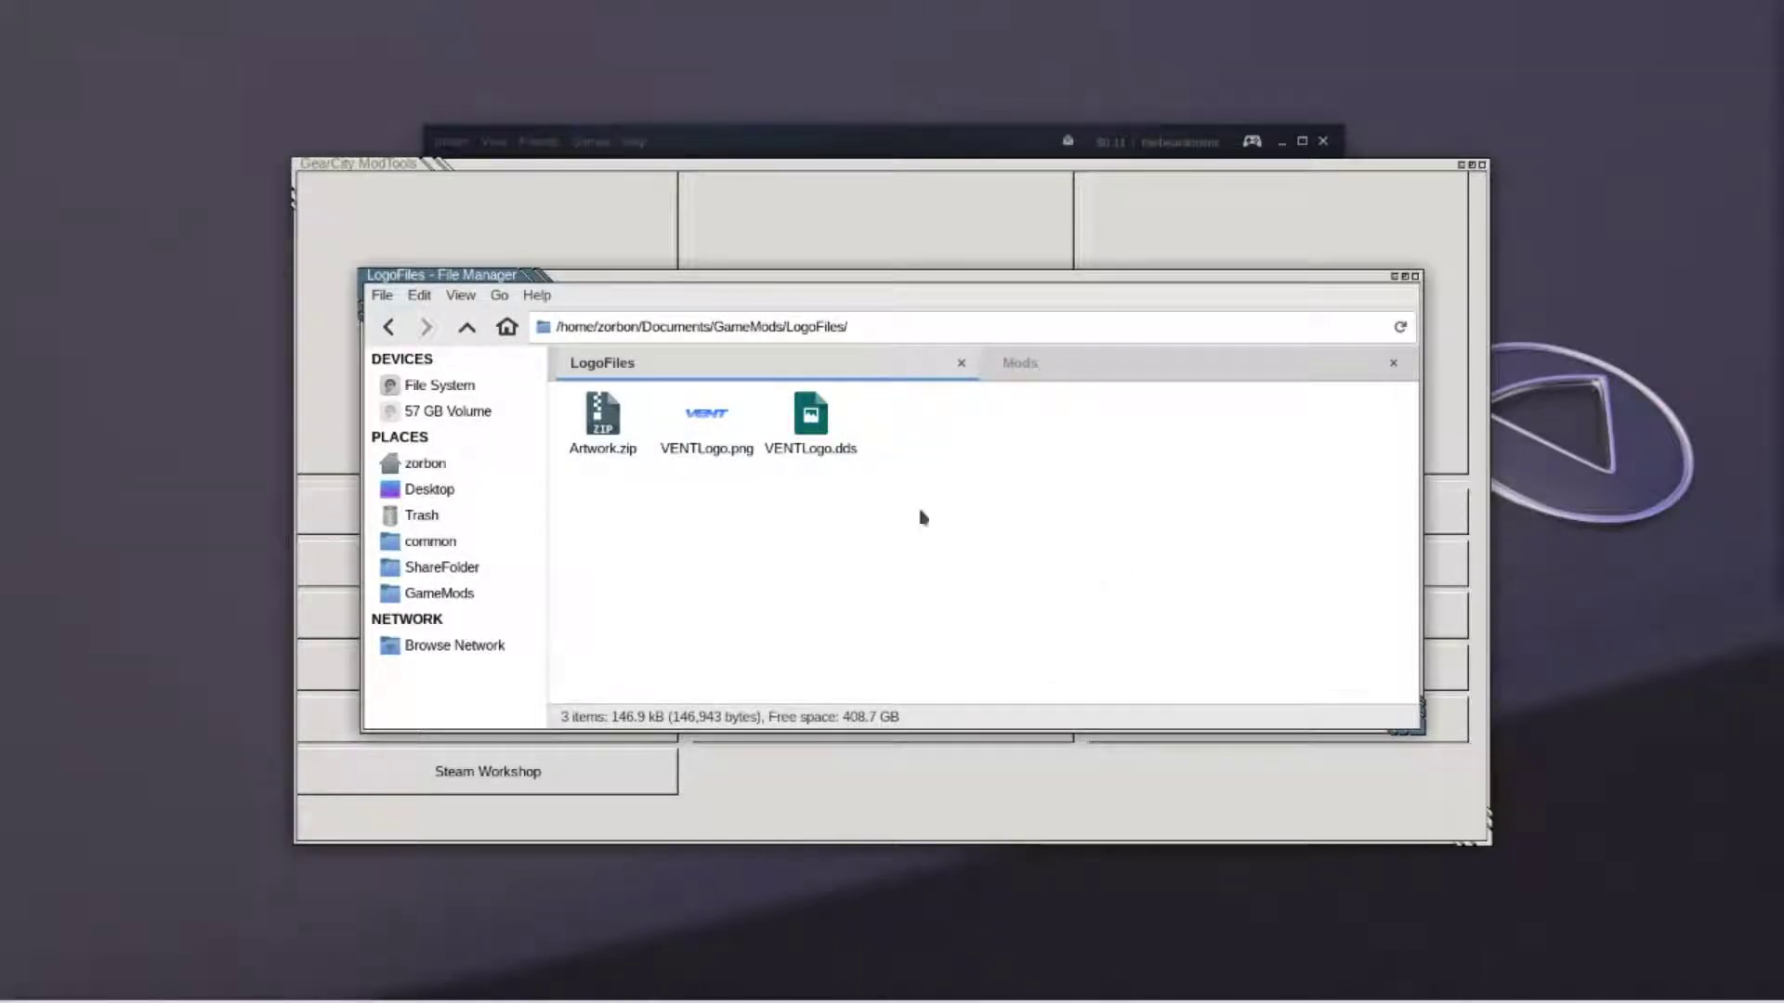
{"action": "left_click", "coordinate": [469, 327]}
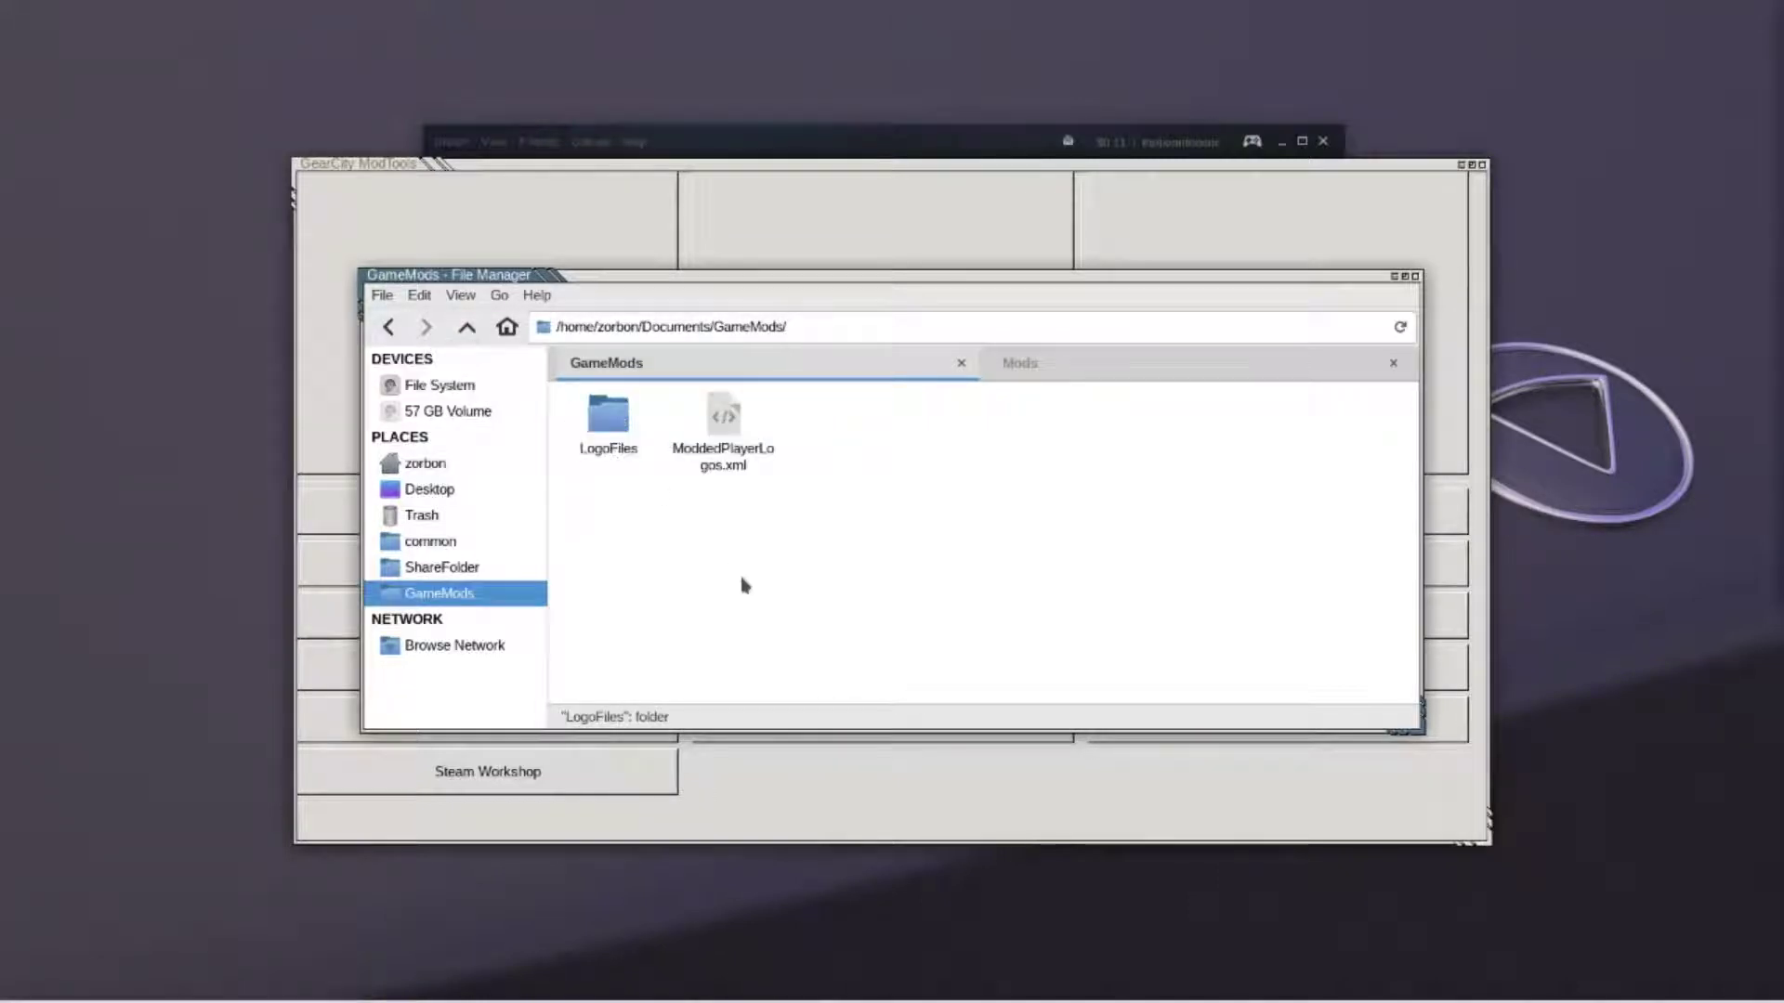
In GearCity ModTools, open the mod data tools, name the mod MyLogoMod, and enter the author's name and the comment "Added VENT logo."
{"action": "left_click", "coordinate": [956, 170]}
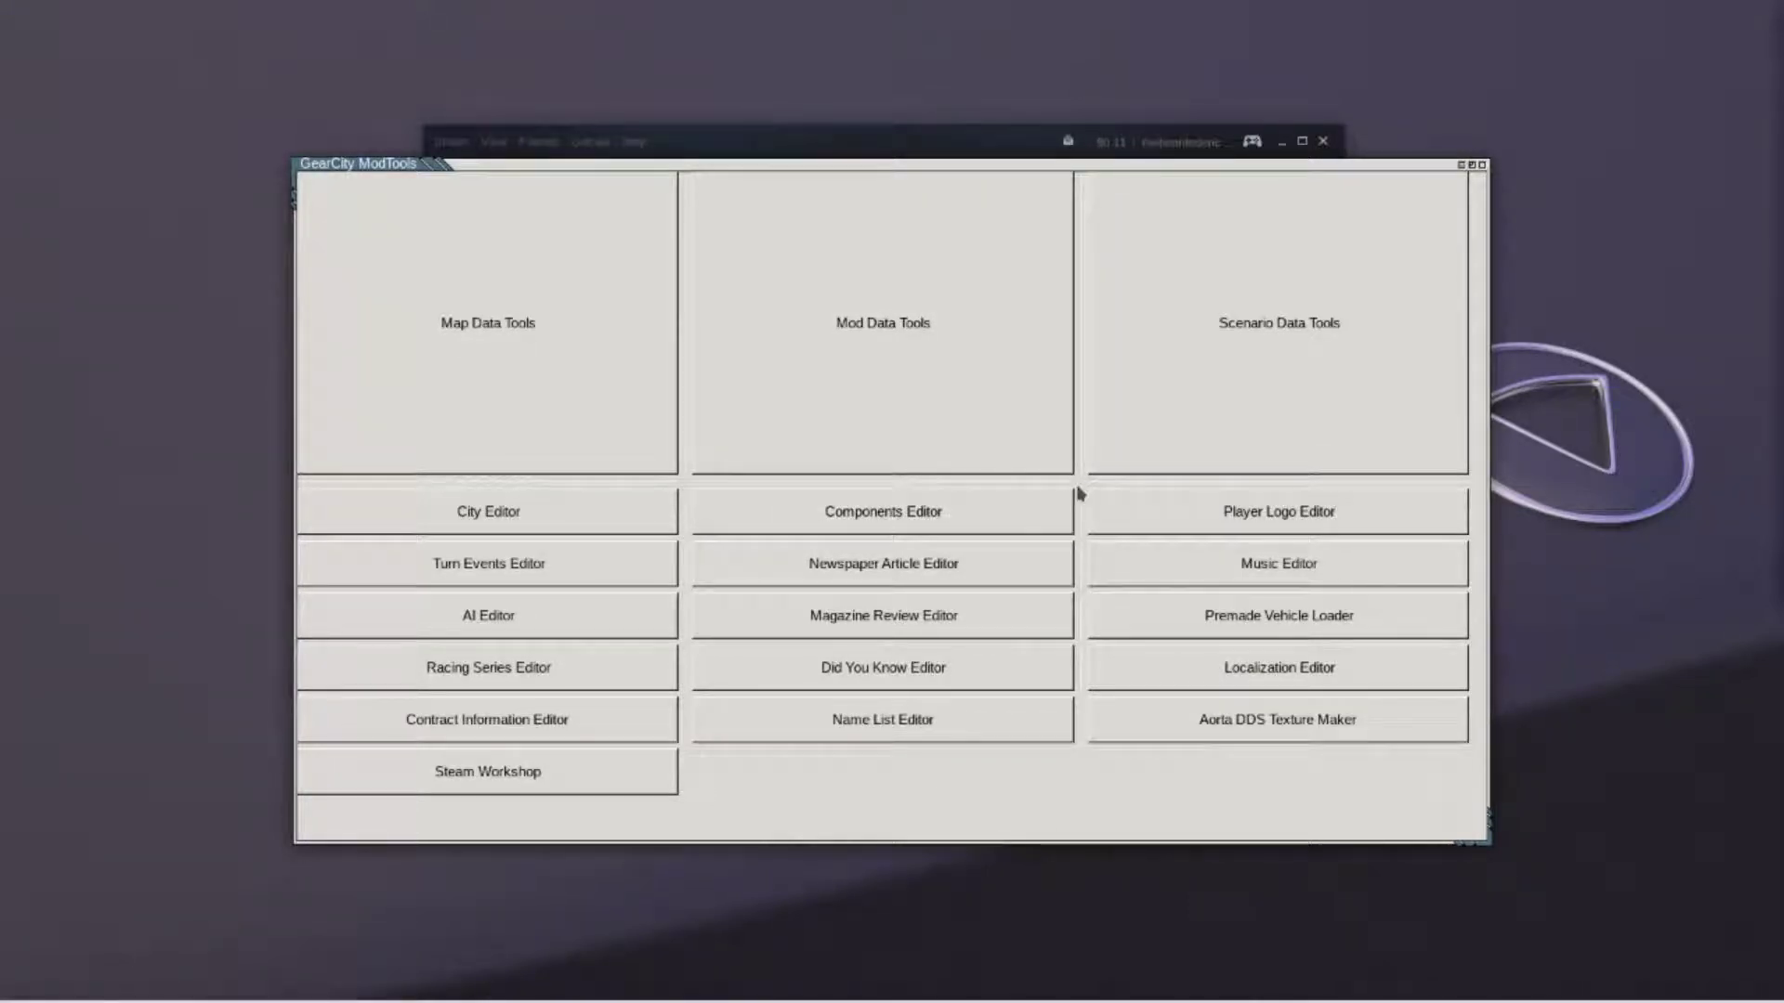
{"action": "left_click", "coordinate": [1057, 459]}
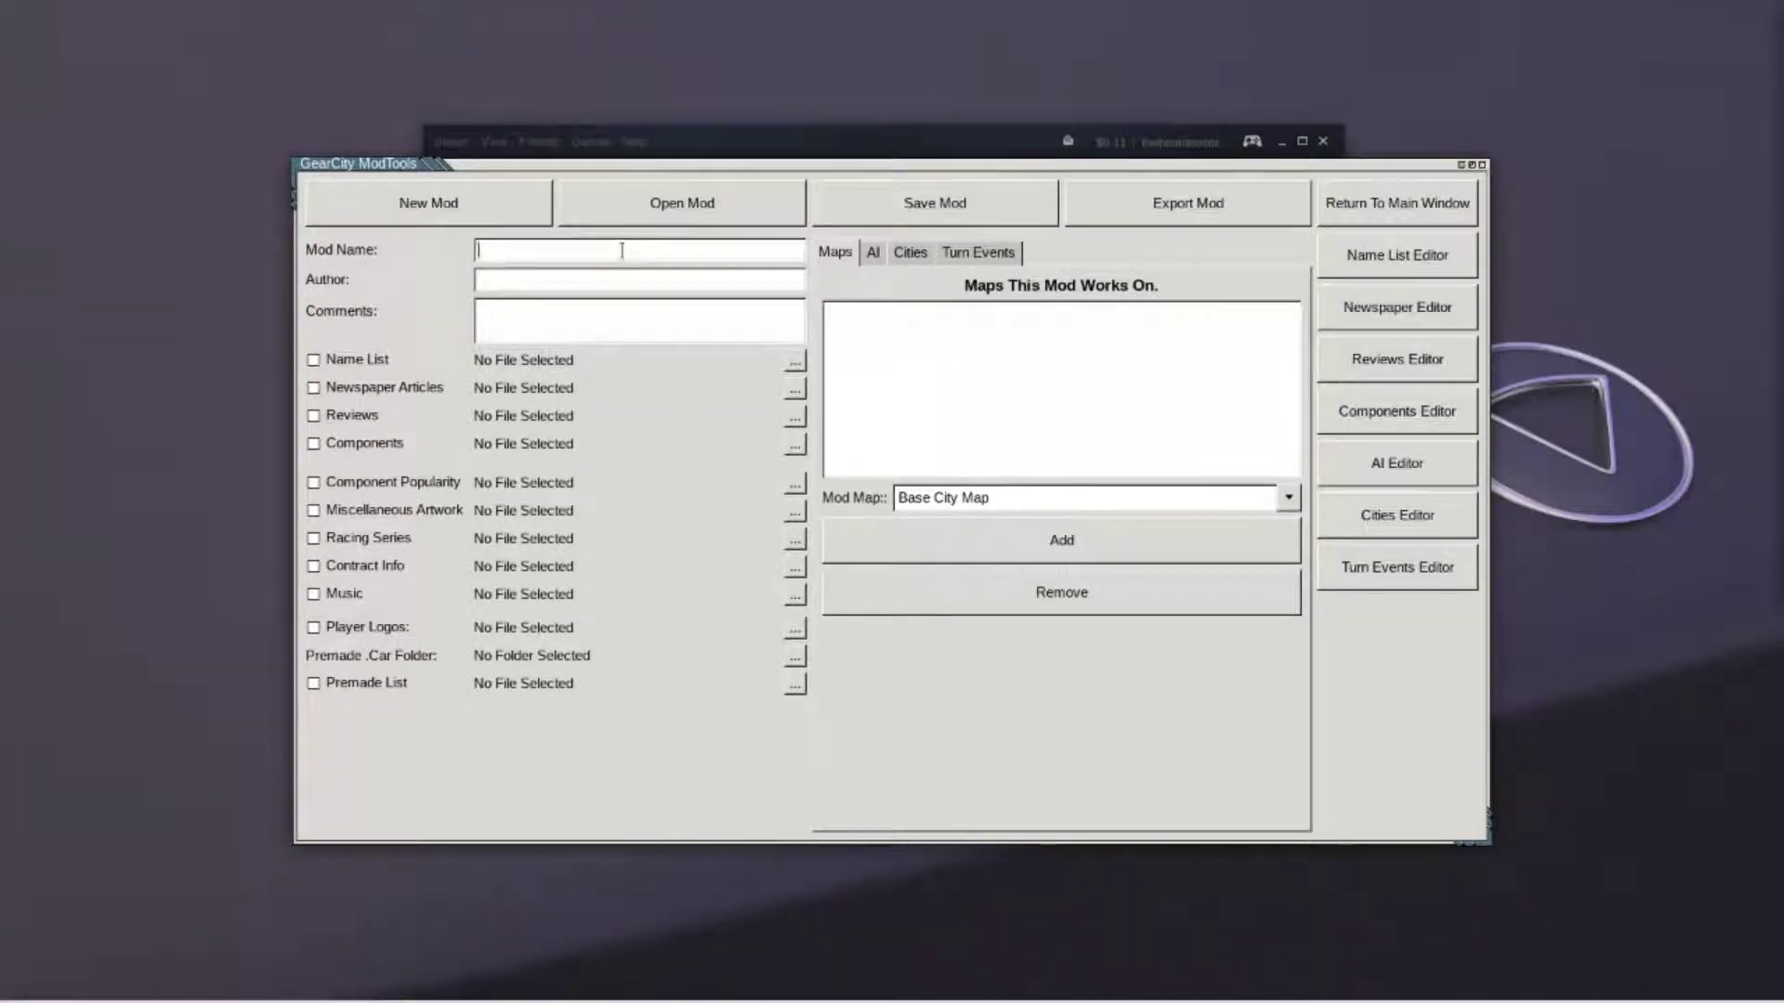
{"action": "left_click", "coordinate": [621, 250]}
{"action": "type", "text": "MyMod"}
{"action": "key", "text": "BackSpace"}
{"action": "key", "text": "BackSpace"}
{"action": "key", "text": "BackSpace"}
{"action": "type", "text": "L"}
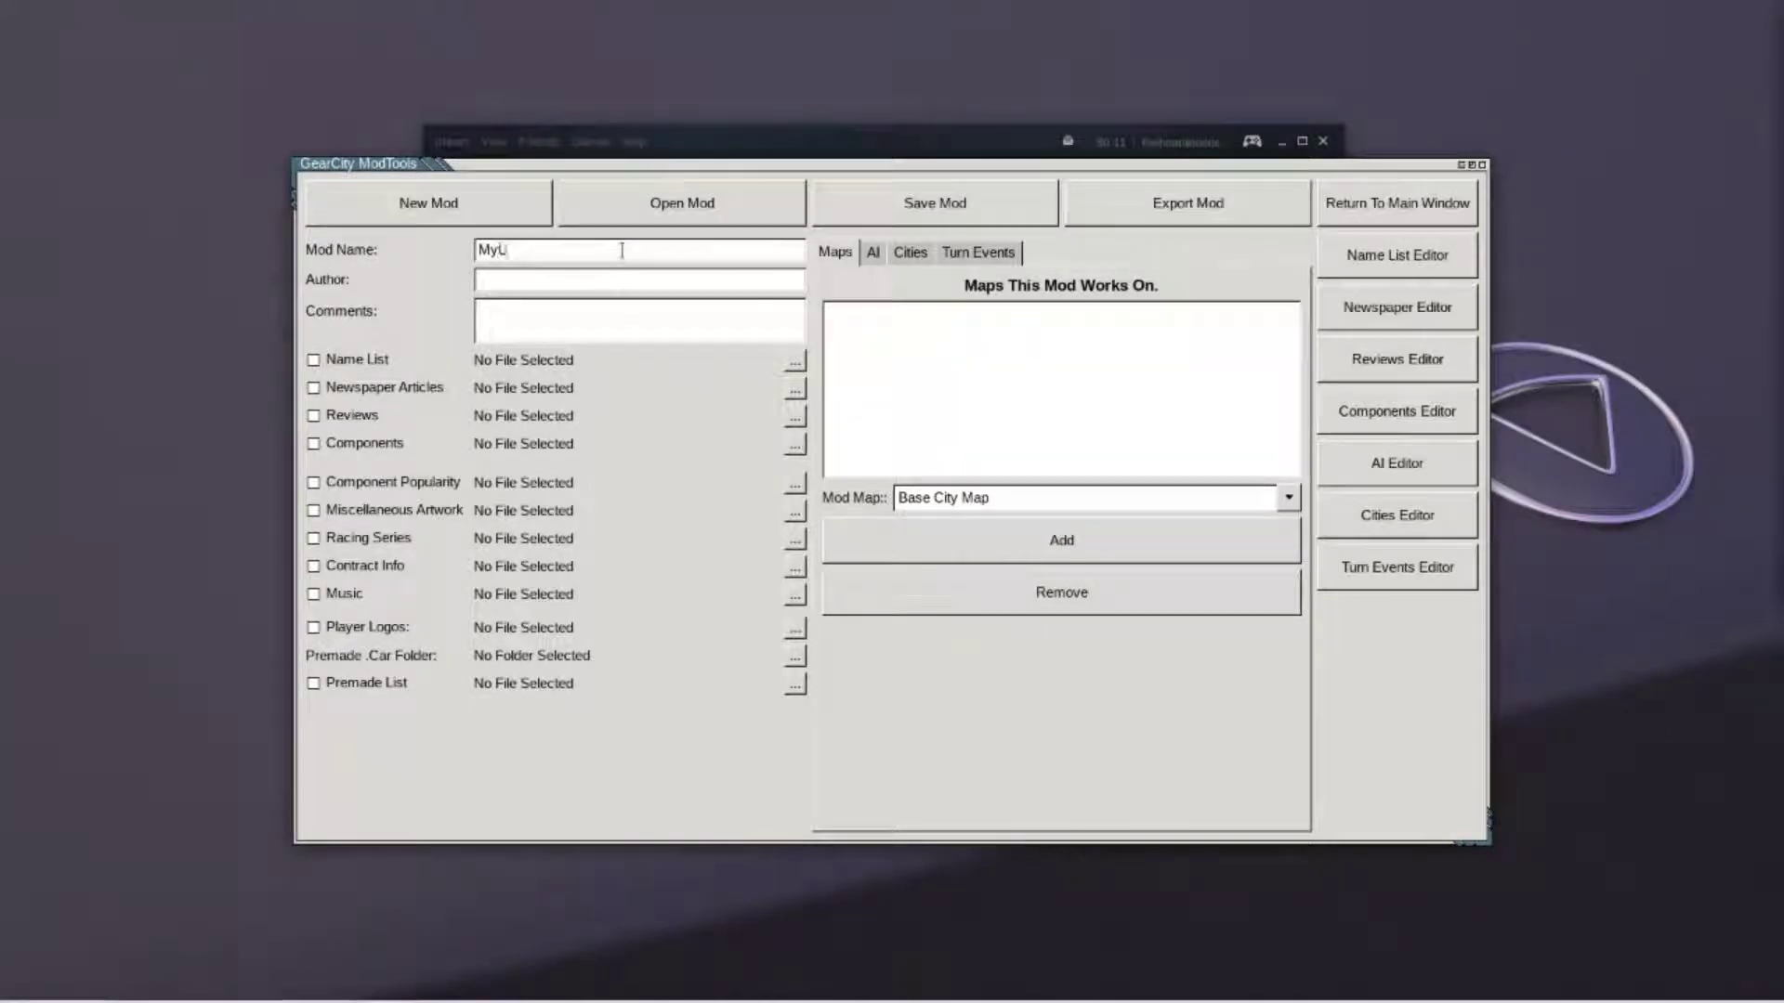
{"action": "type", "text": "ogoEric"}
{"action": "type", "text": "Added"}
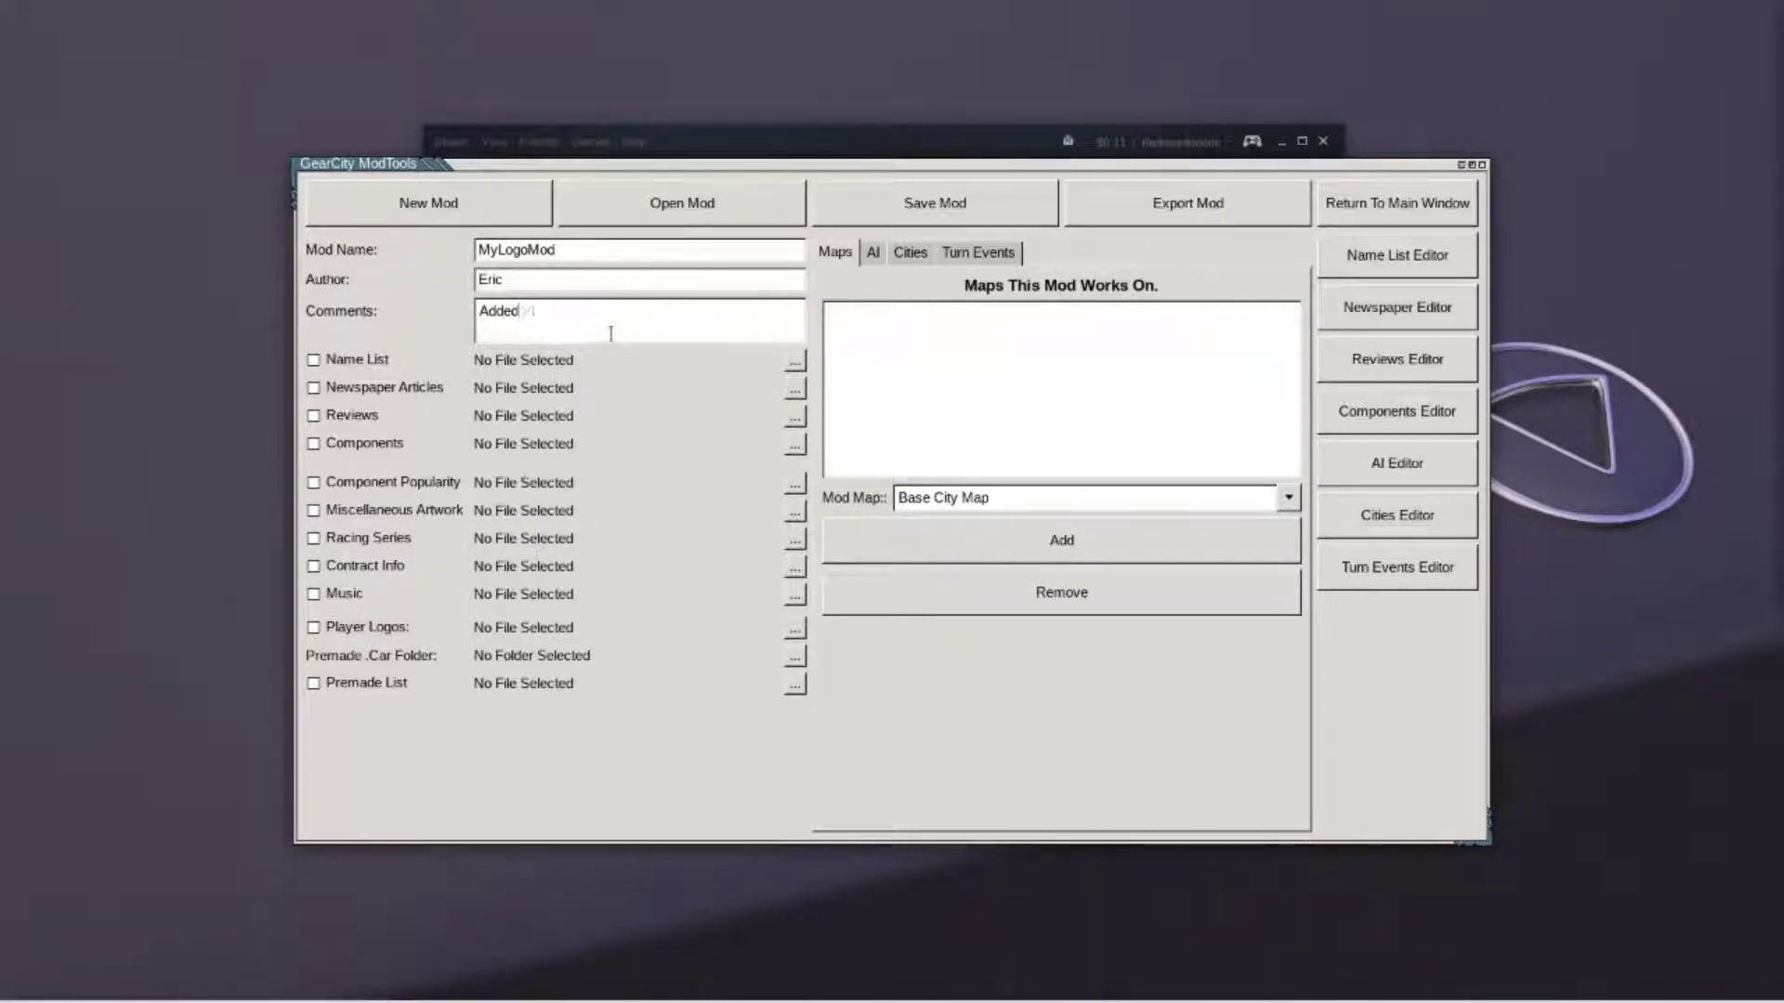
{"action": "type", "text": " VENT logo."}
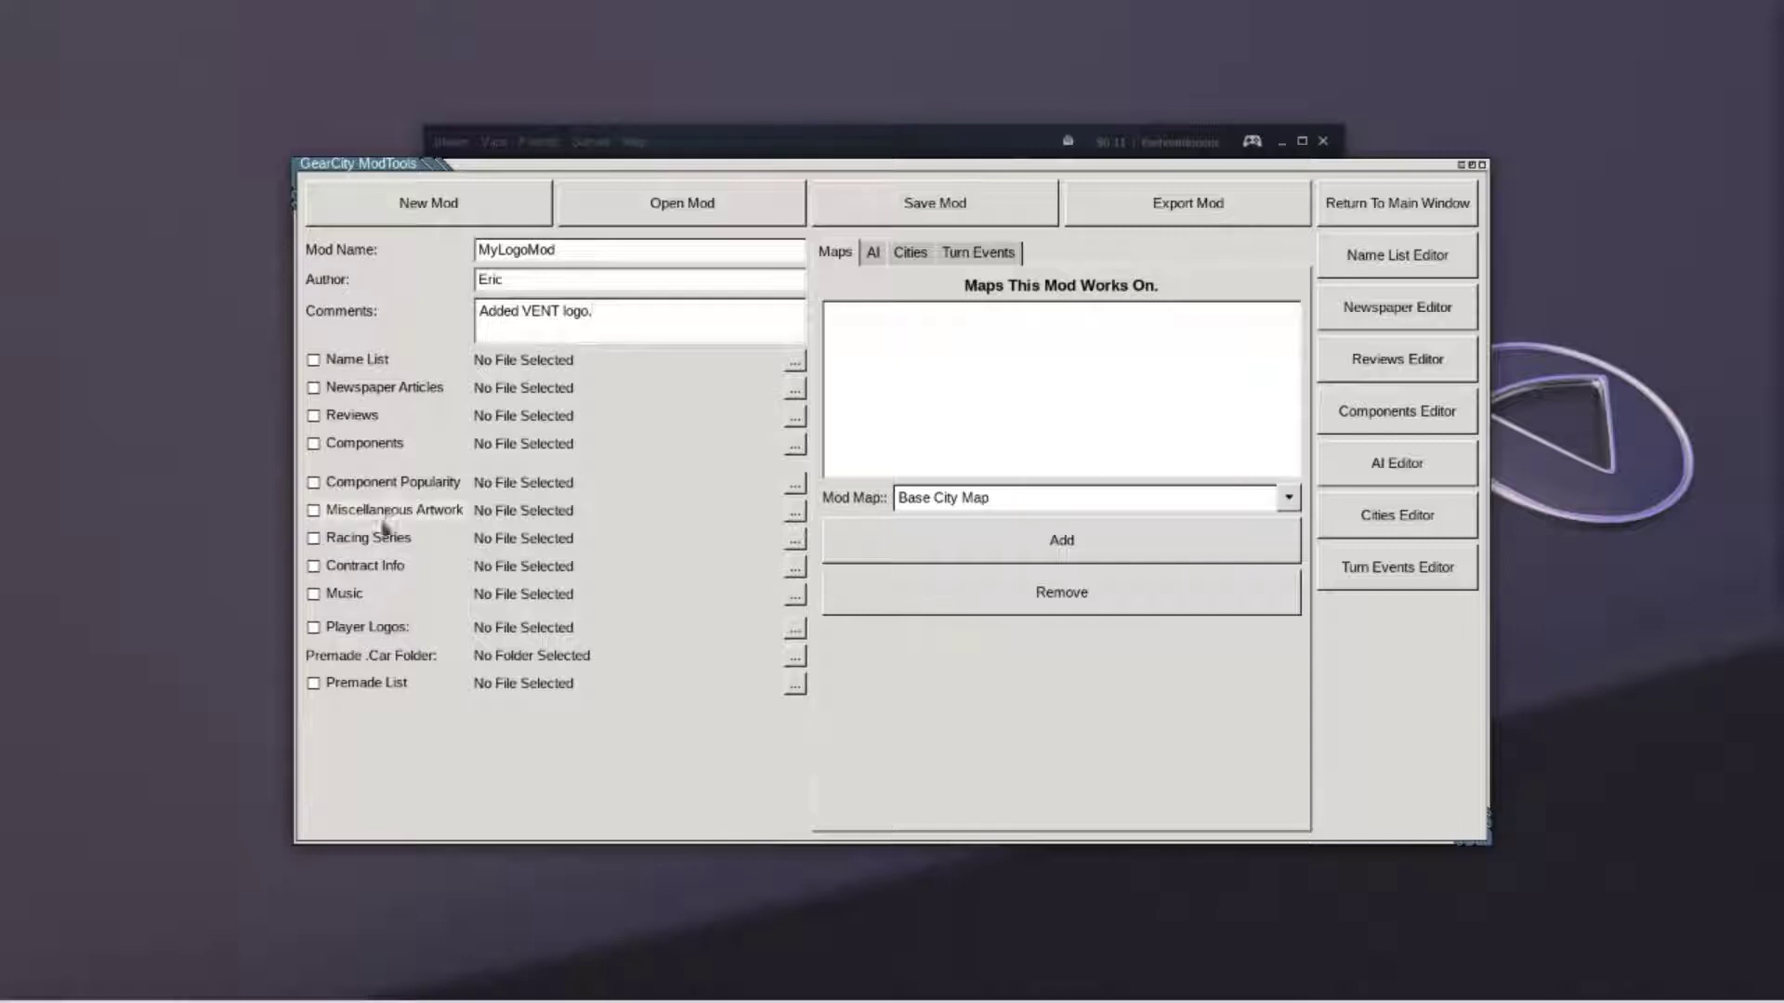
Enable miscellaneous artwork and player logos for the mod, and assign GameMods/LogoFiles/Artwork.zip as the miscellaneous artwork
{"action": "left_click", "coordinate": [313, 512]}
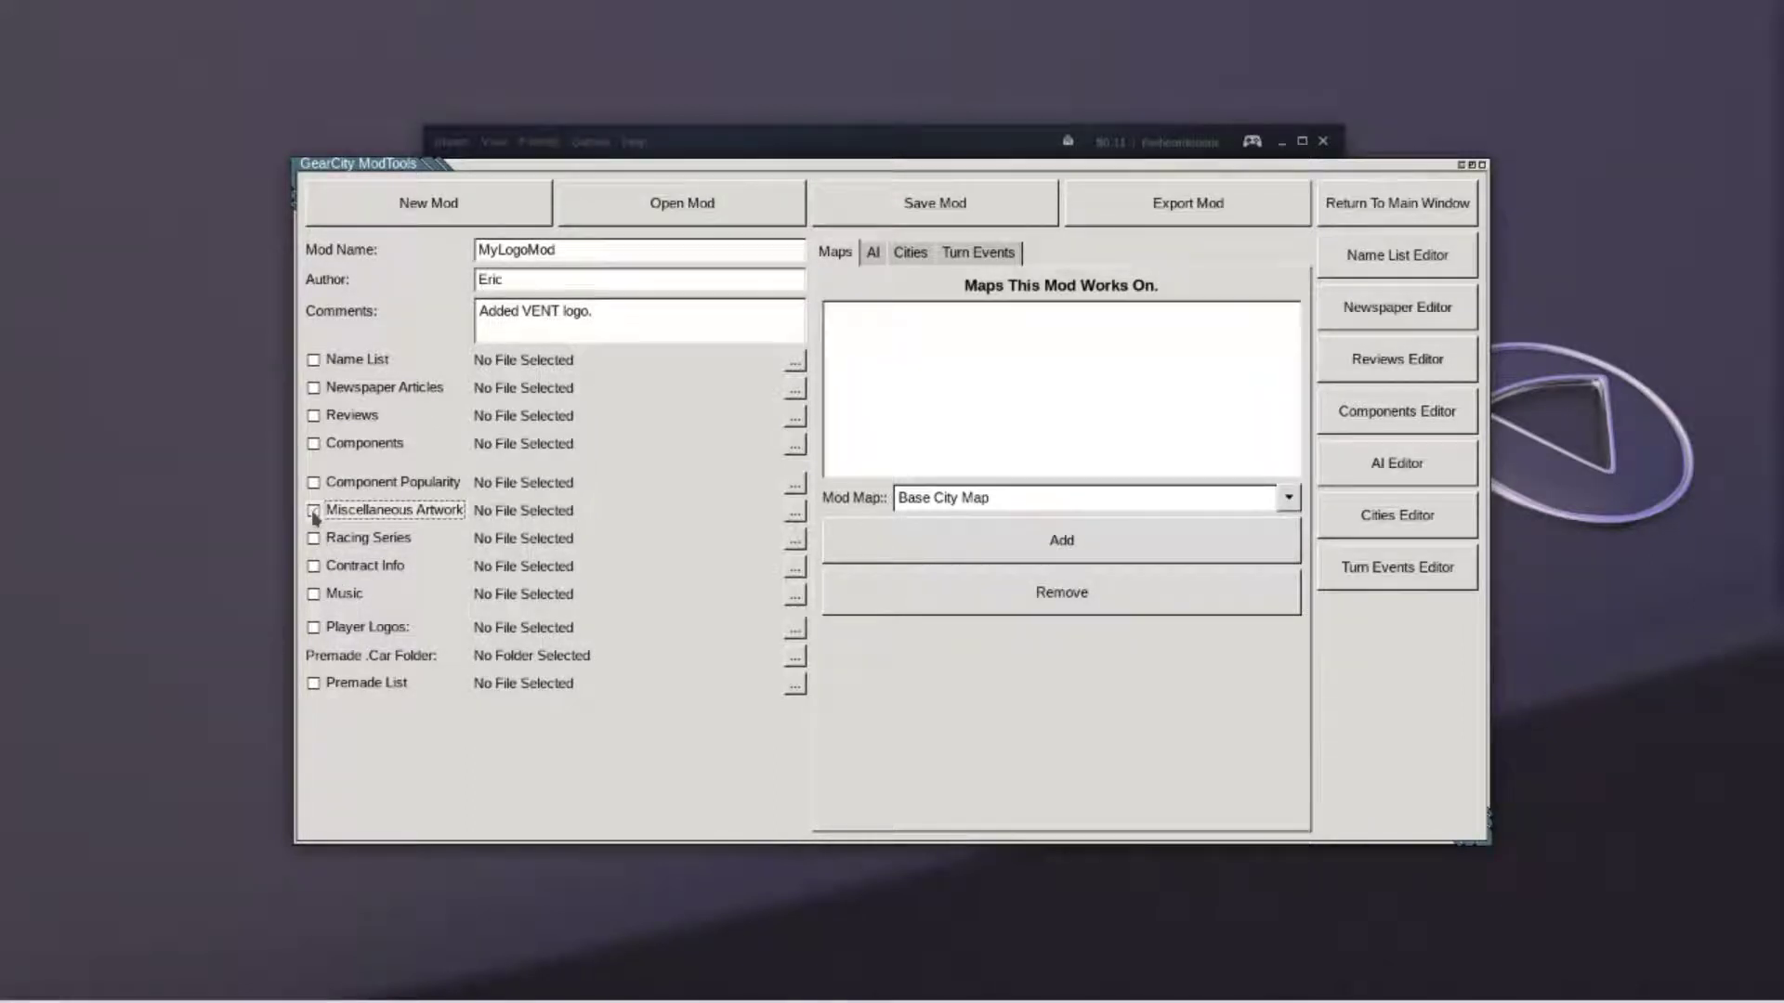
{"action": "left_click", "coordinate": [313, 628]}
{"action": "left_click", "coordinate": [795, 512]}
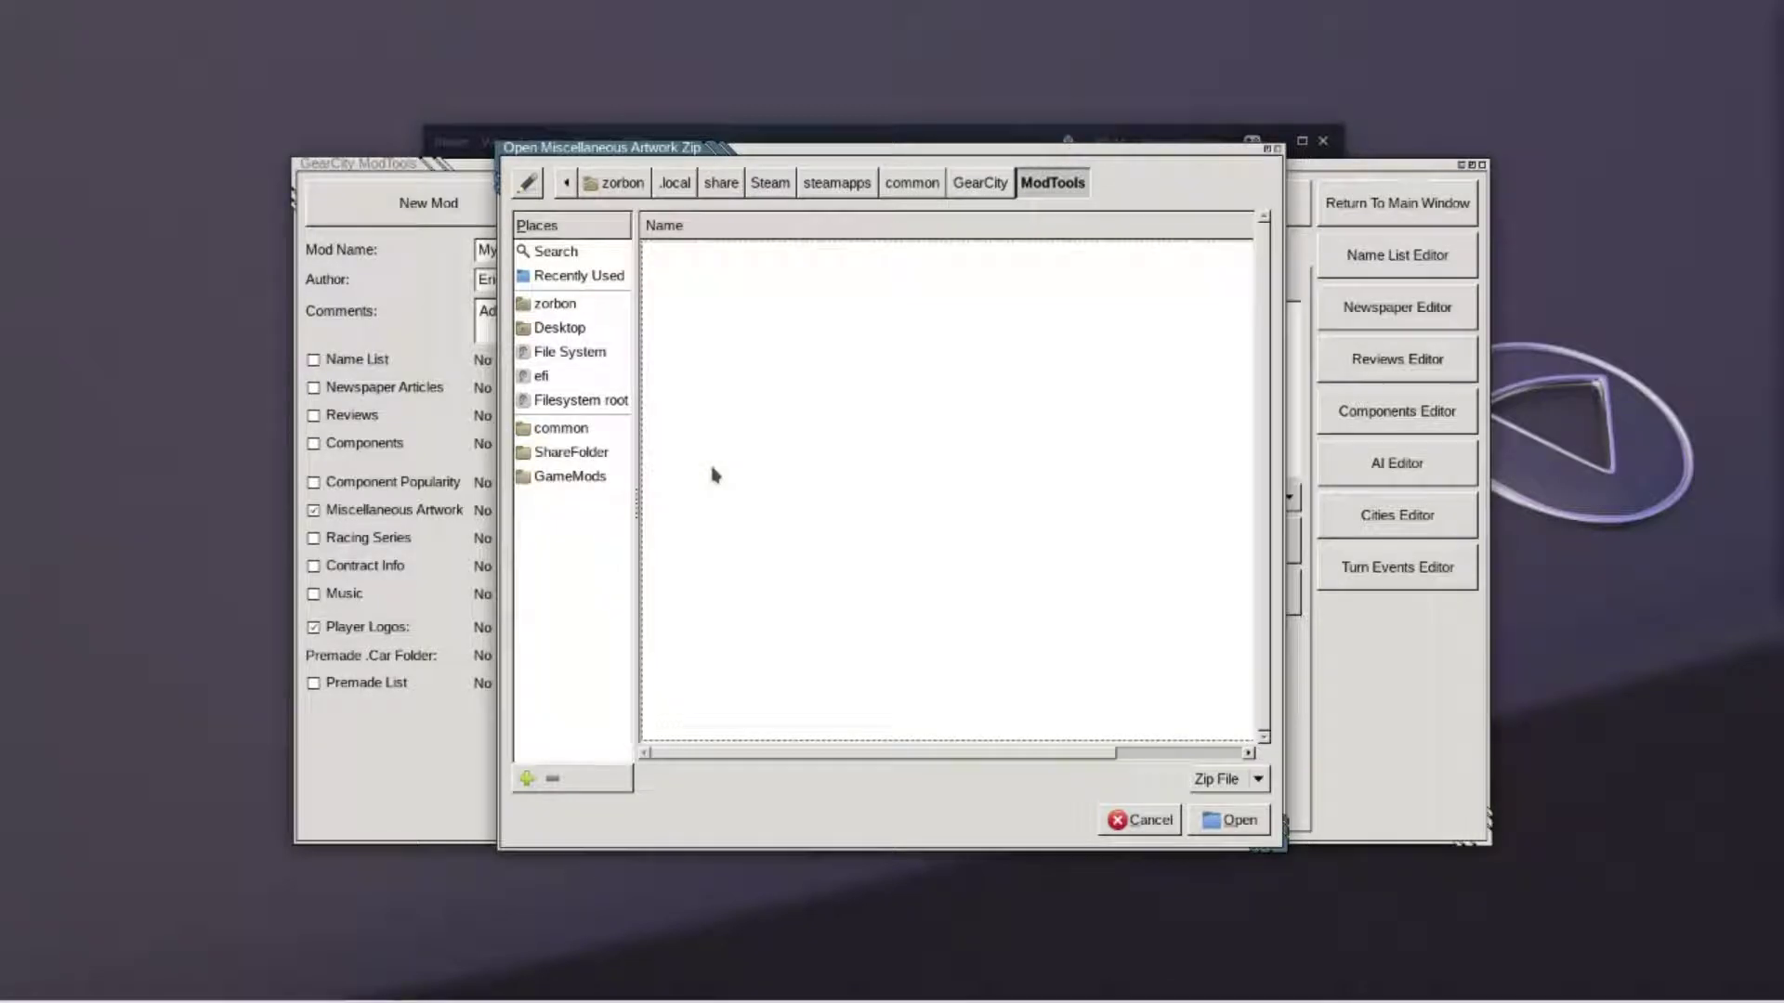
{"action": "left_click", "coordinate": [594, 476]}
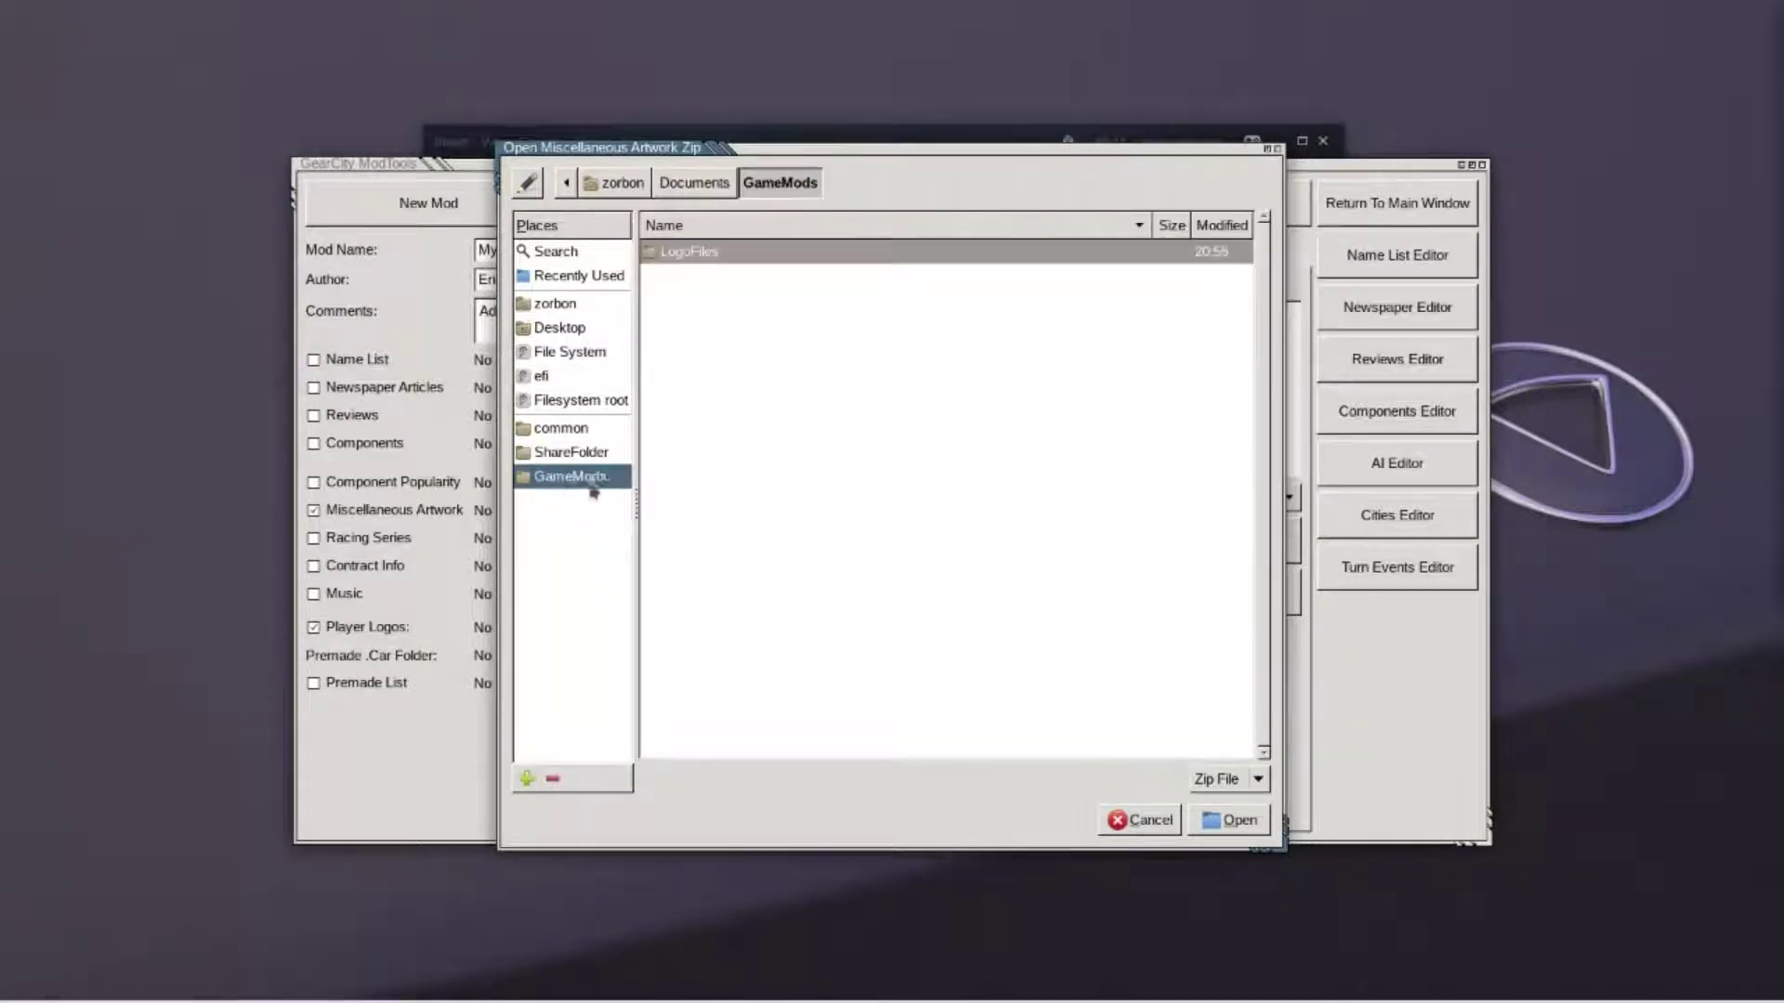
{"action": "double_click", "coordinate": [733, 251]}
{"action": "double_click", "coordinate": [734, 251]}
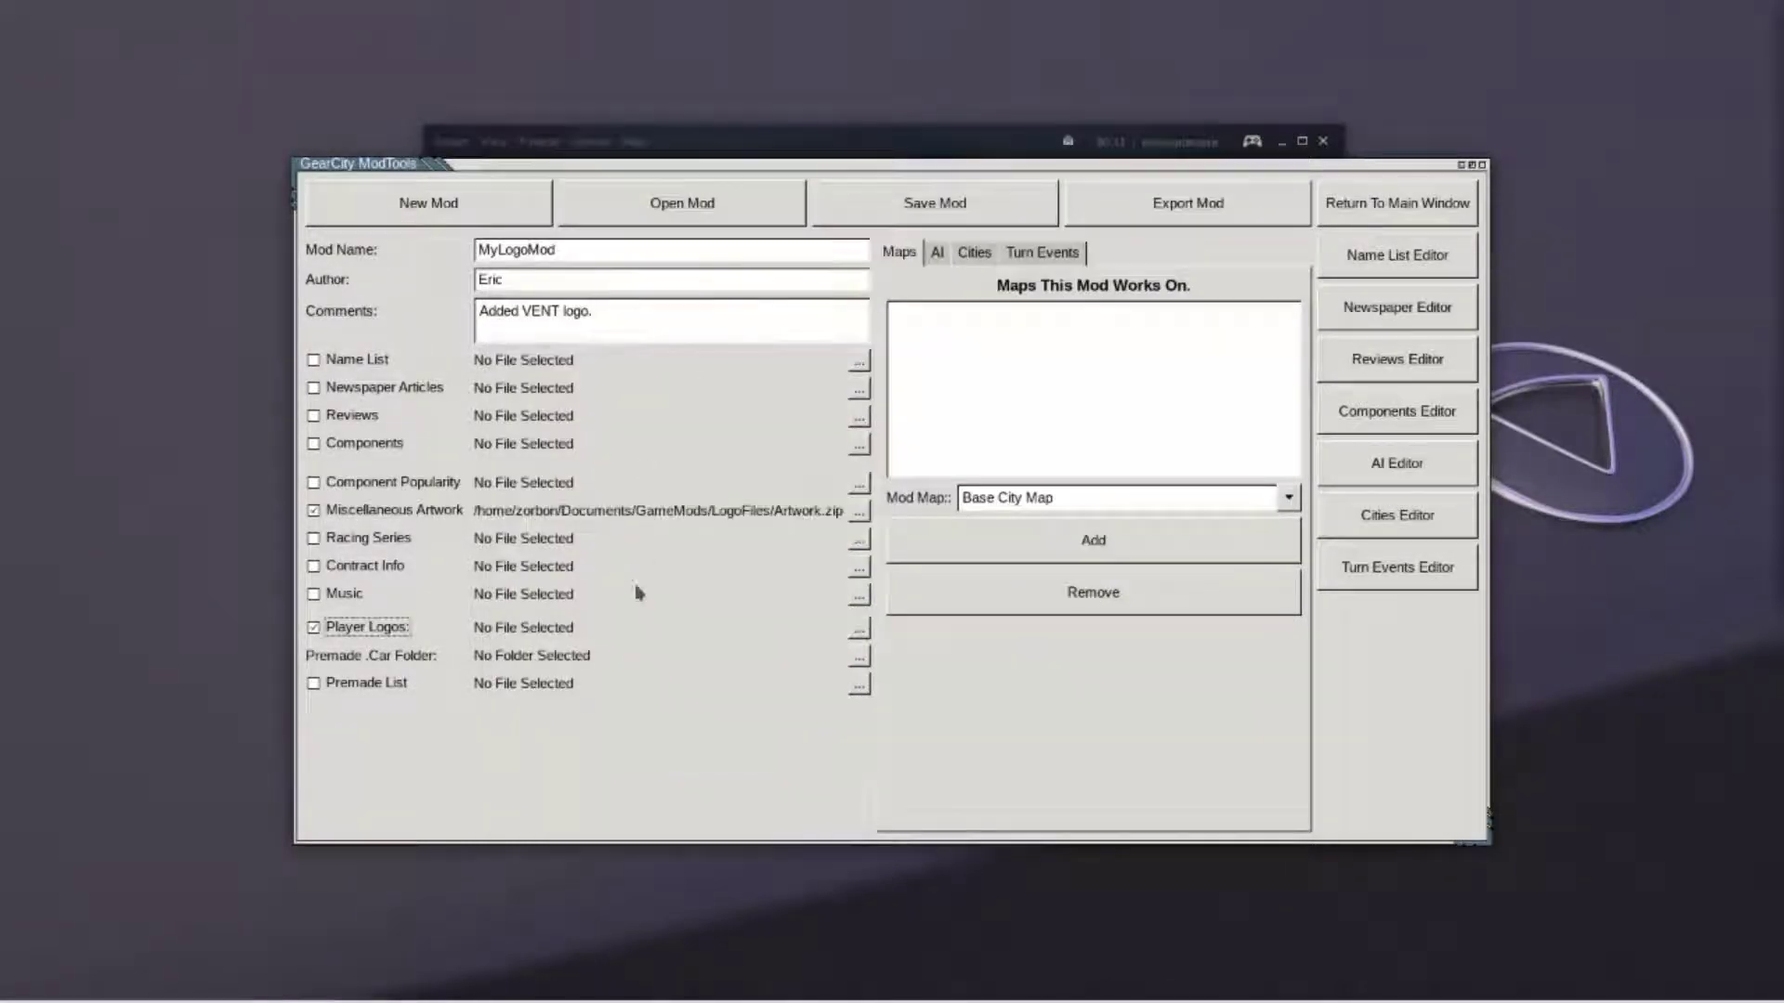
Assign ModdedPlayerLogos.xml from the GameMods folder as the mod's player logo file
{"action": "left_click", "coordinate": [862, 632]}
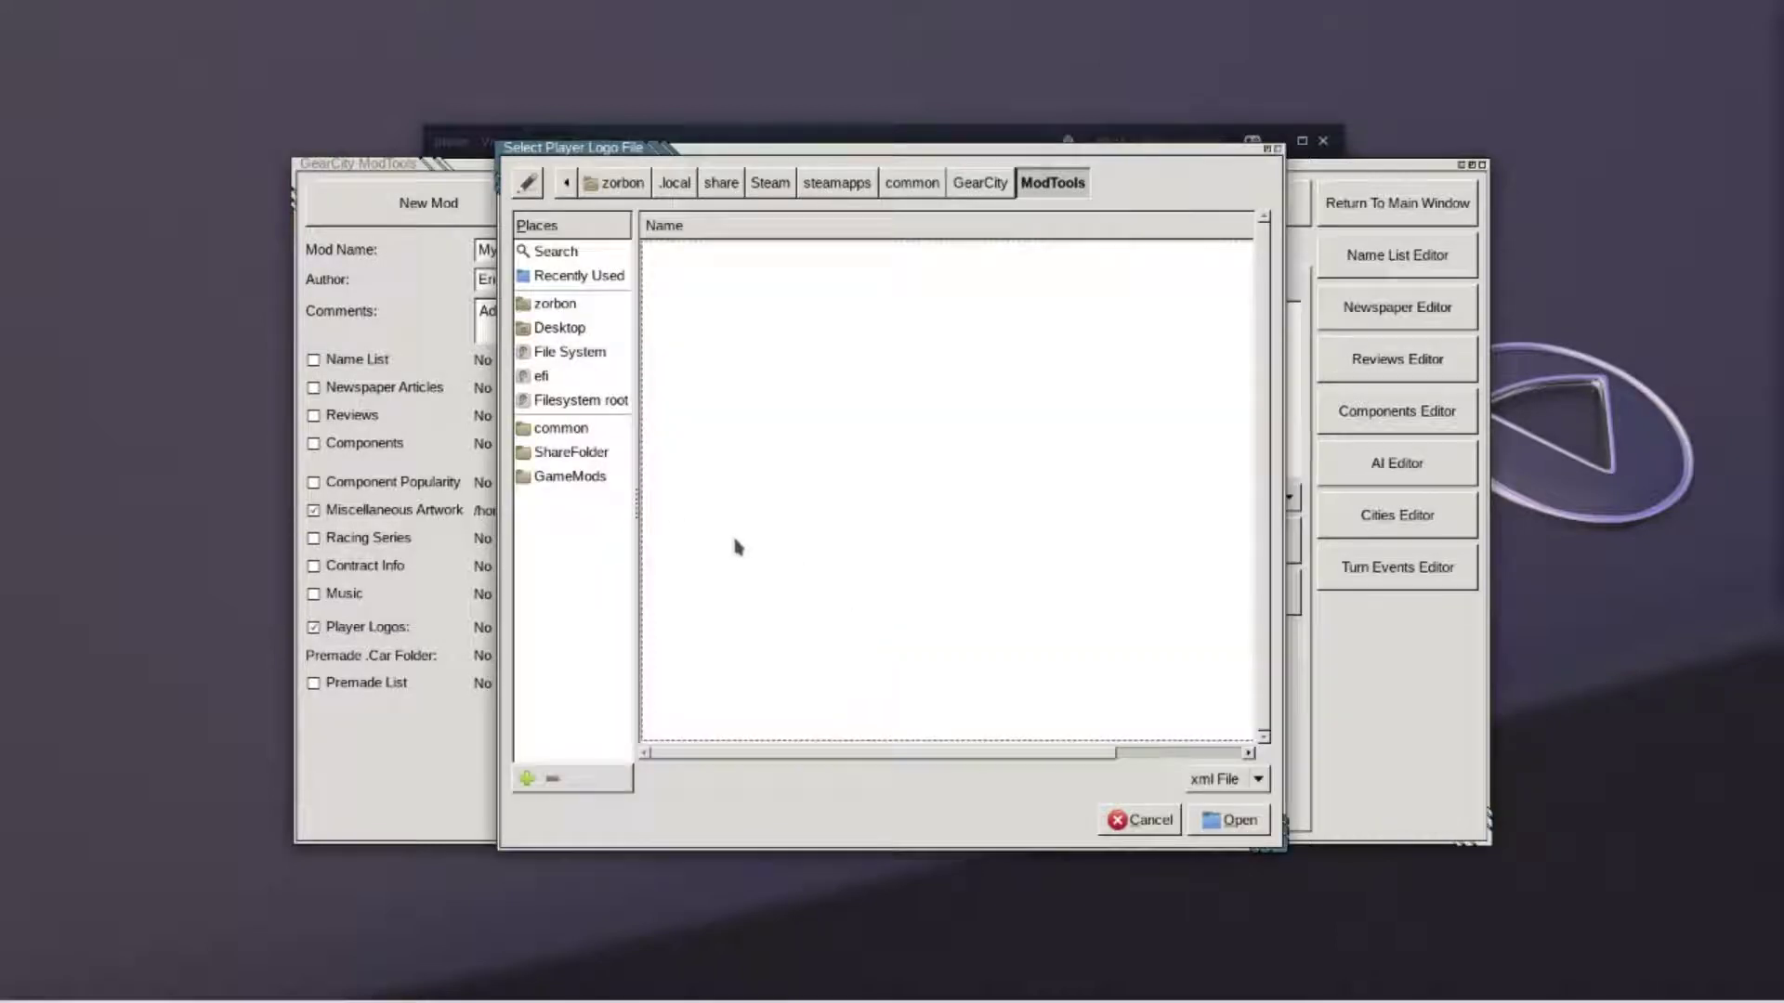
{"action": "left_click", "coordinate": [586, 486]}
{"action": "left_click", "coordinate": [726, 278]}
{"action": "double_click", "coordinate": [725, 278]}
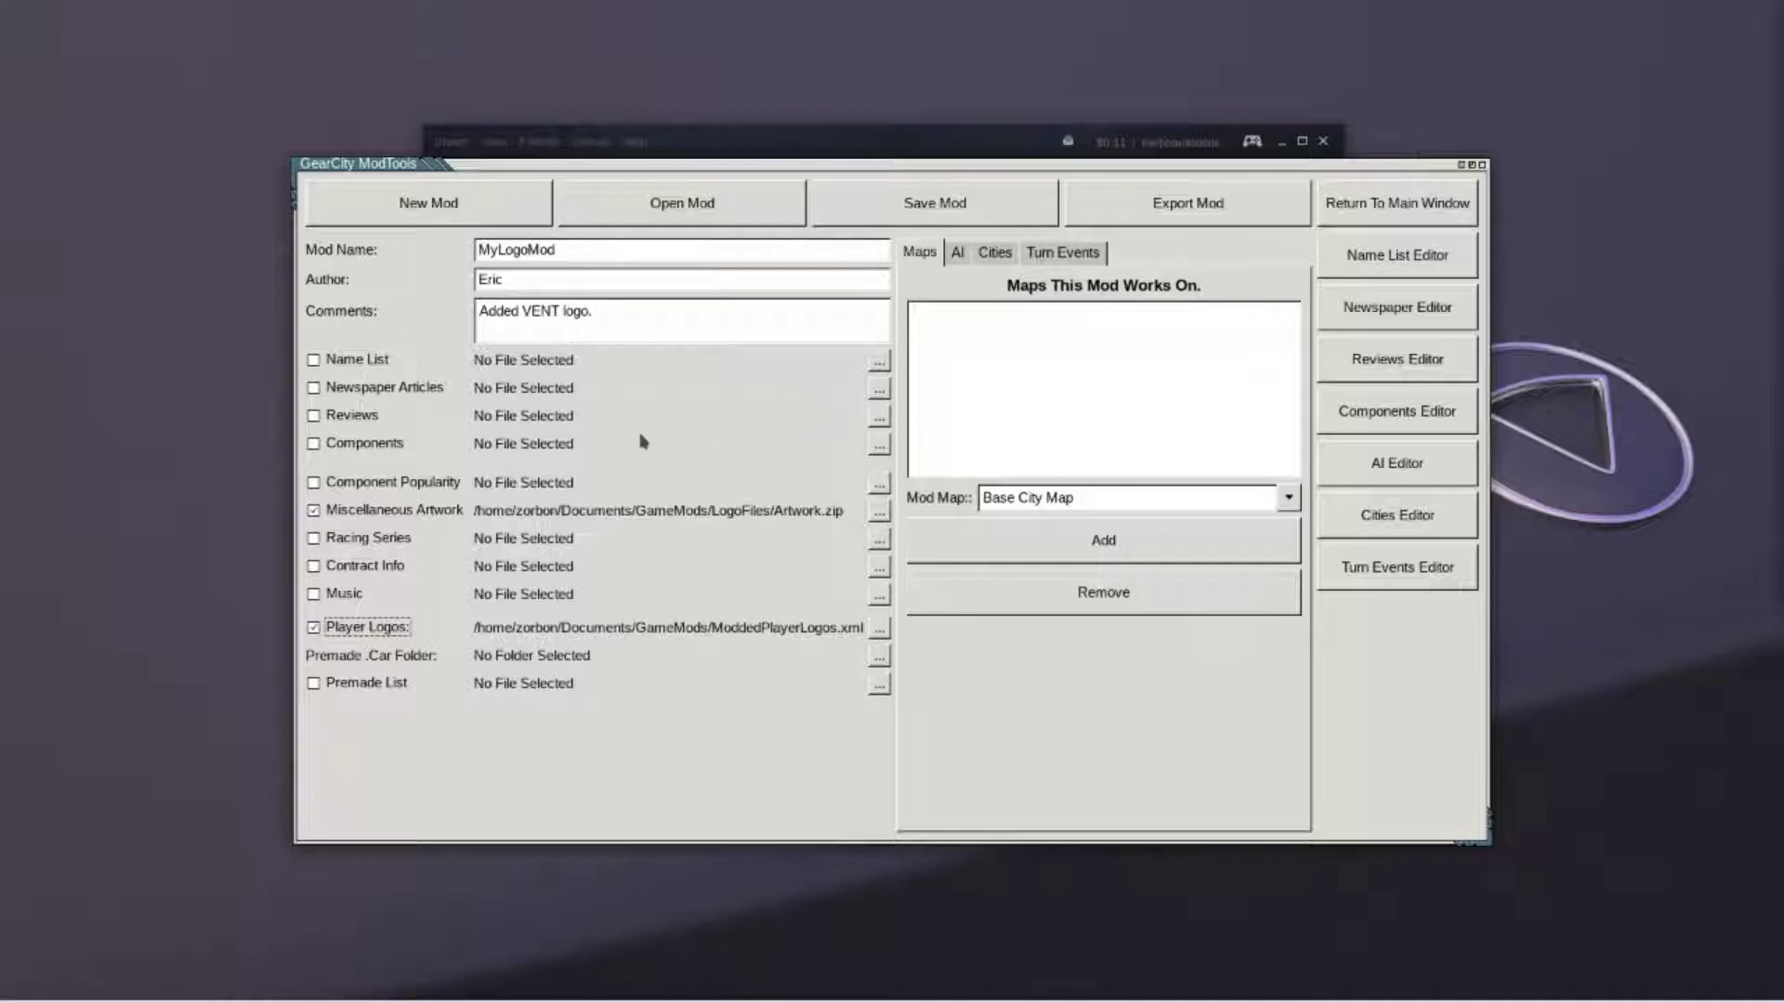
Export the mod to the GearCity/media/Mods folder and dismiss the completion notice
{"action": "left_click", "coordinate": [1137, 213]}
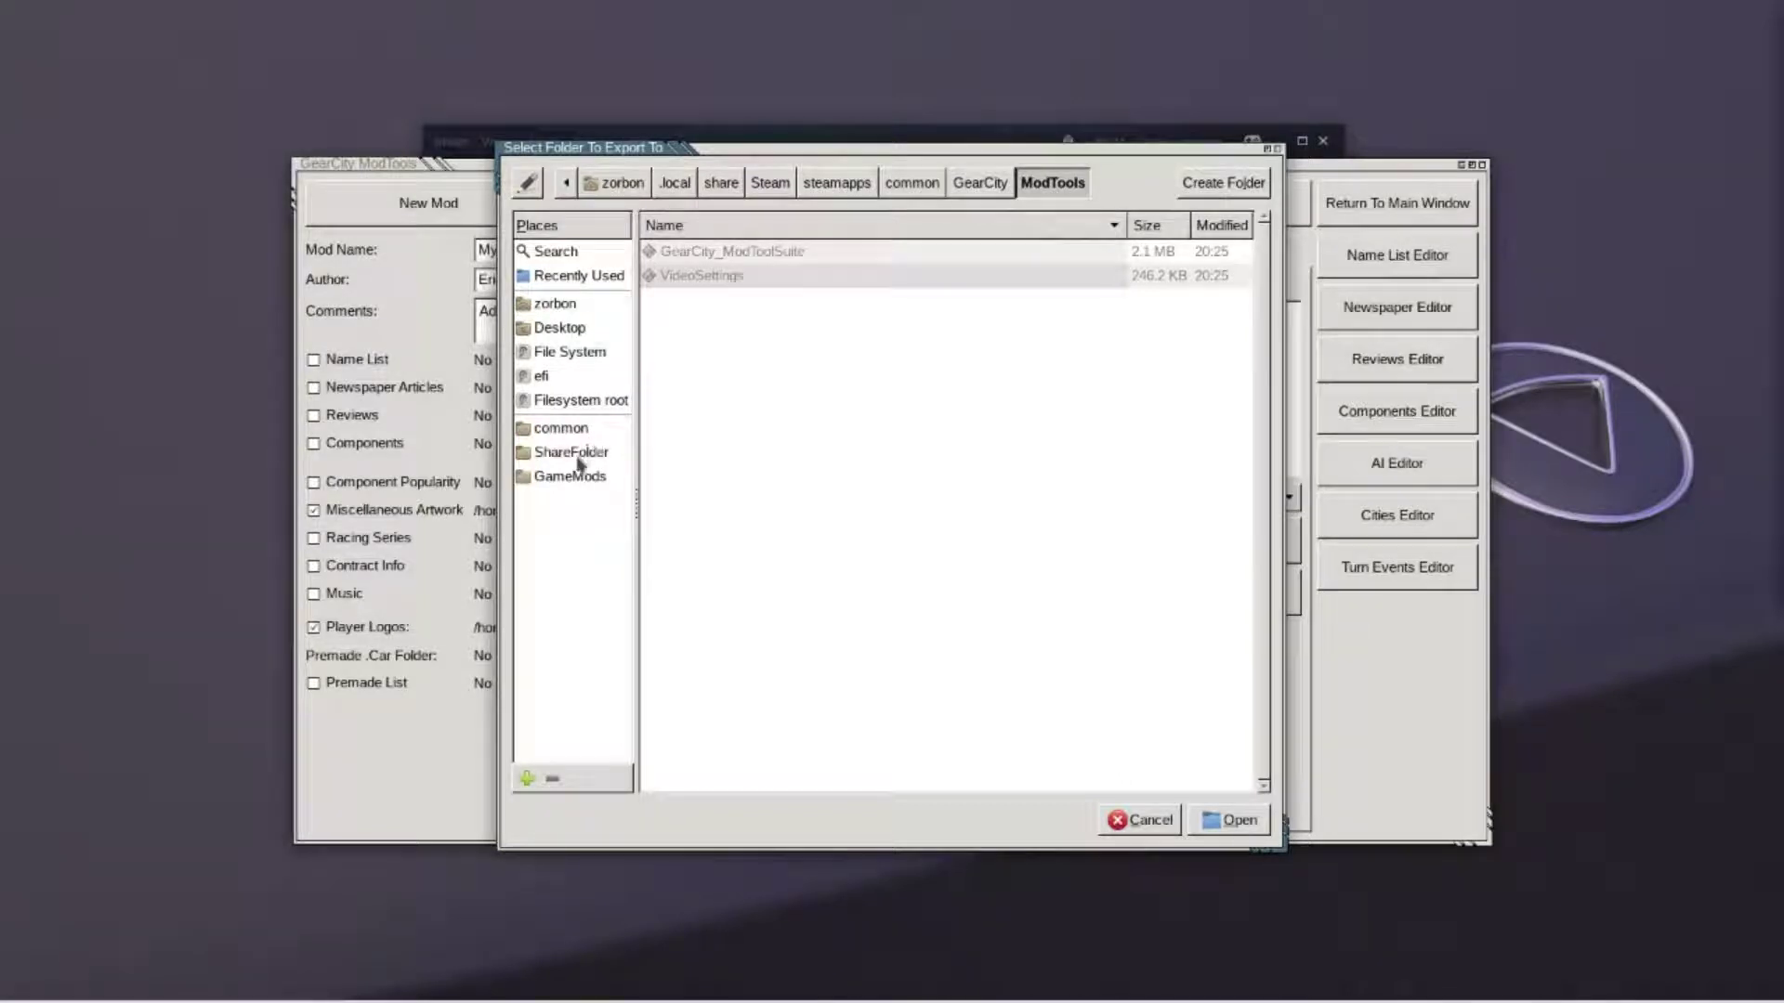
{"action": "left_click", "coordinate": [999, 181]}
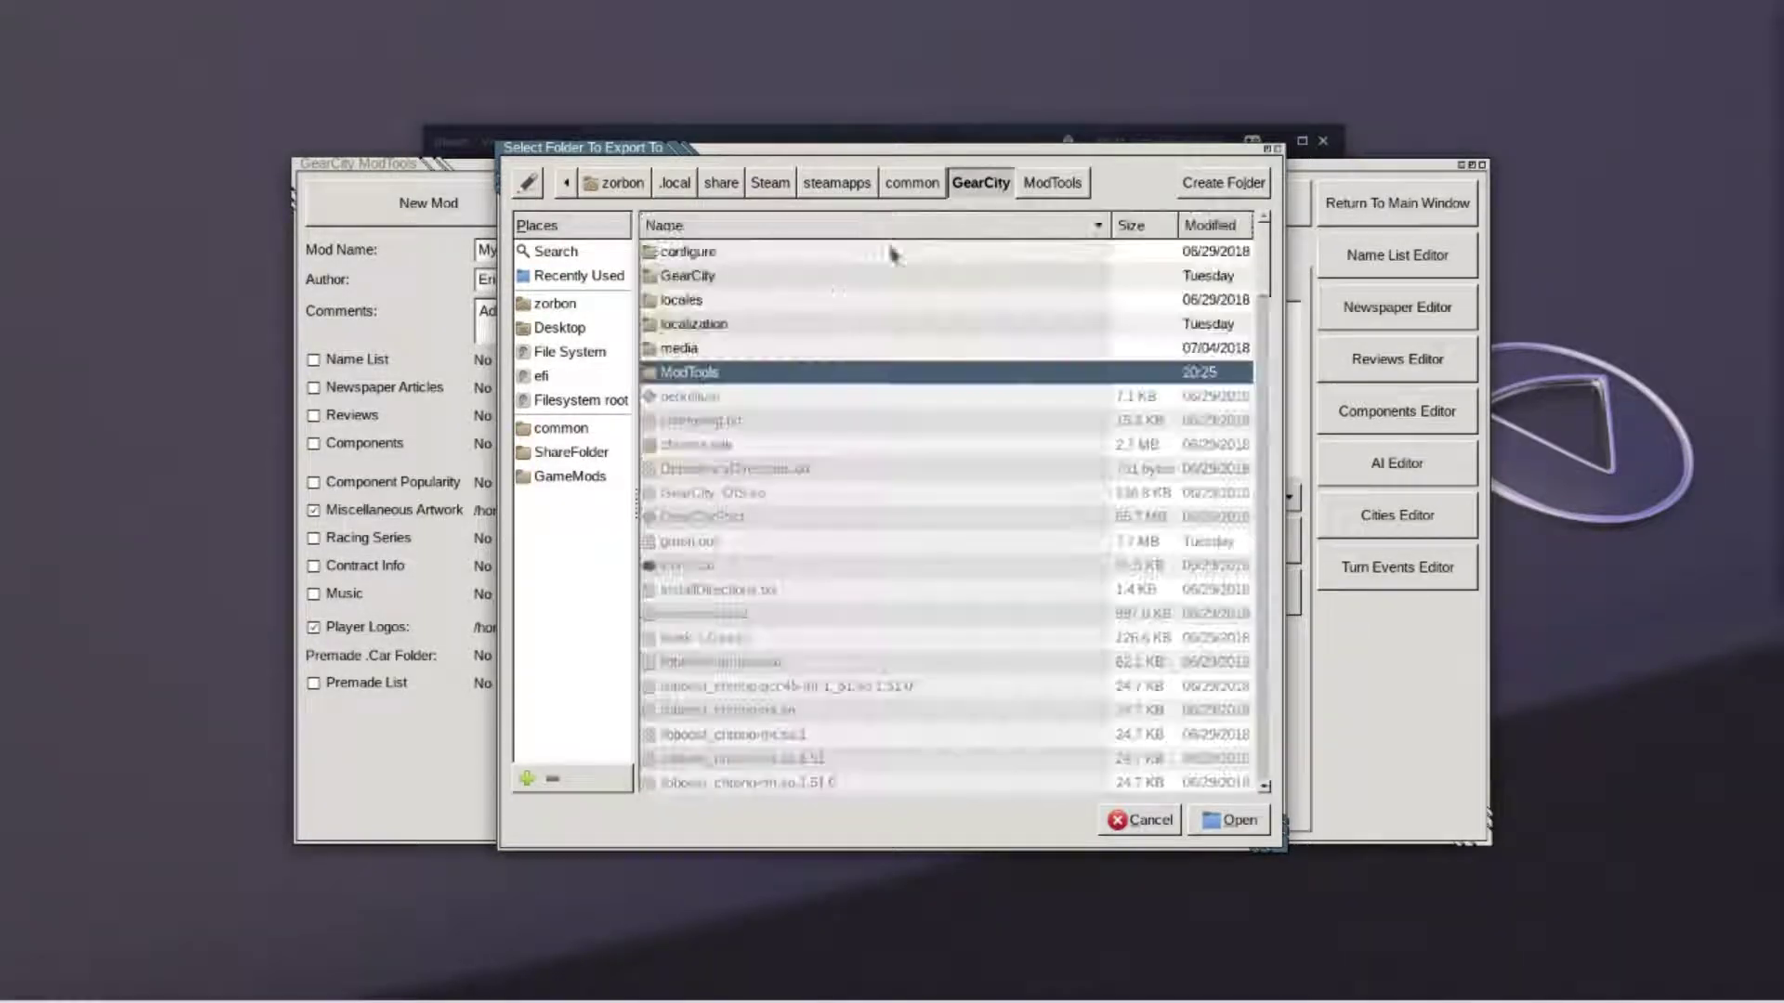
{"action": "double_click", "coordinate": [713, 349]}
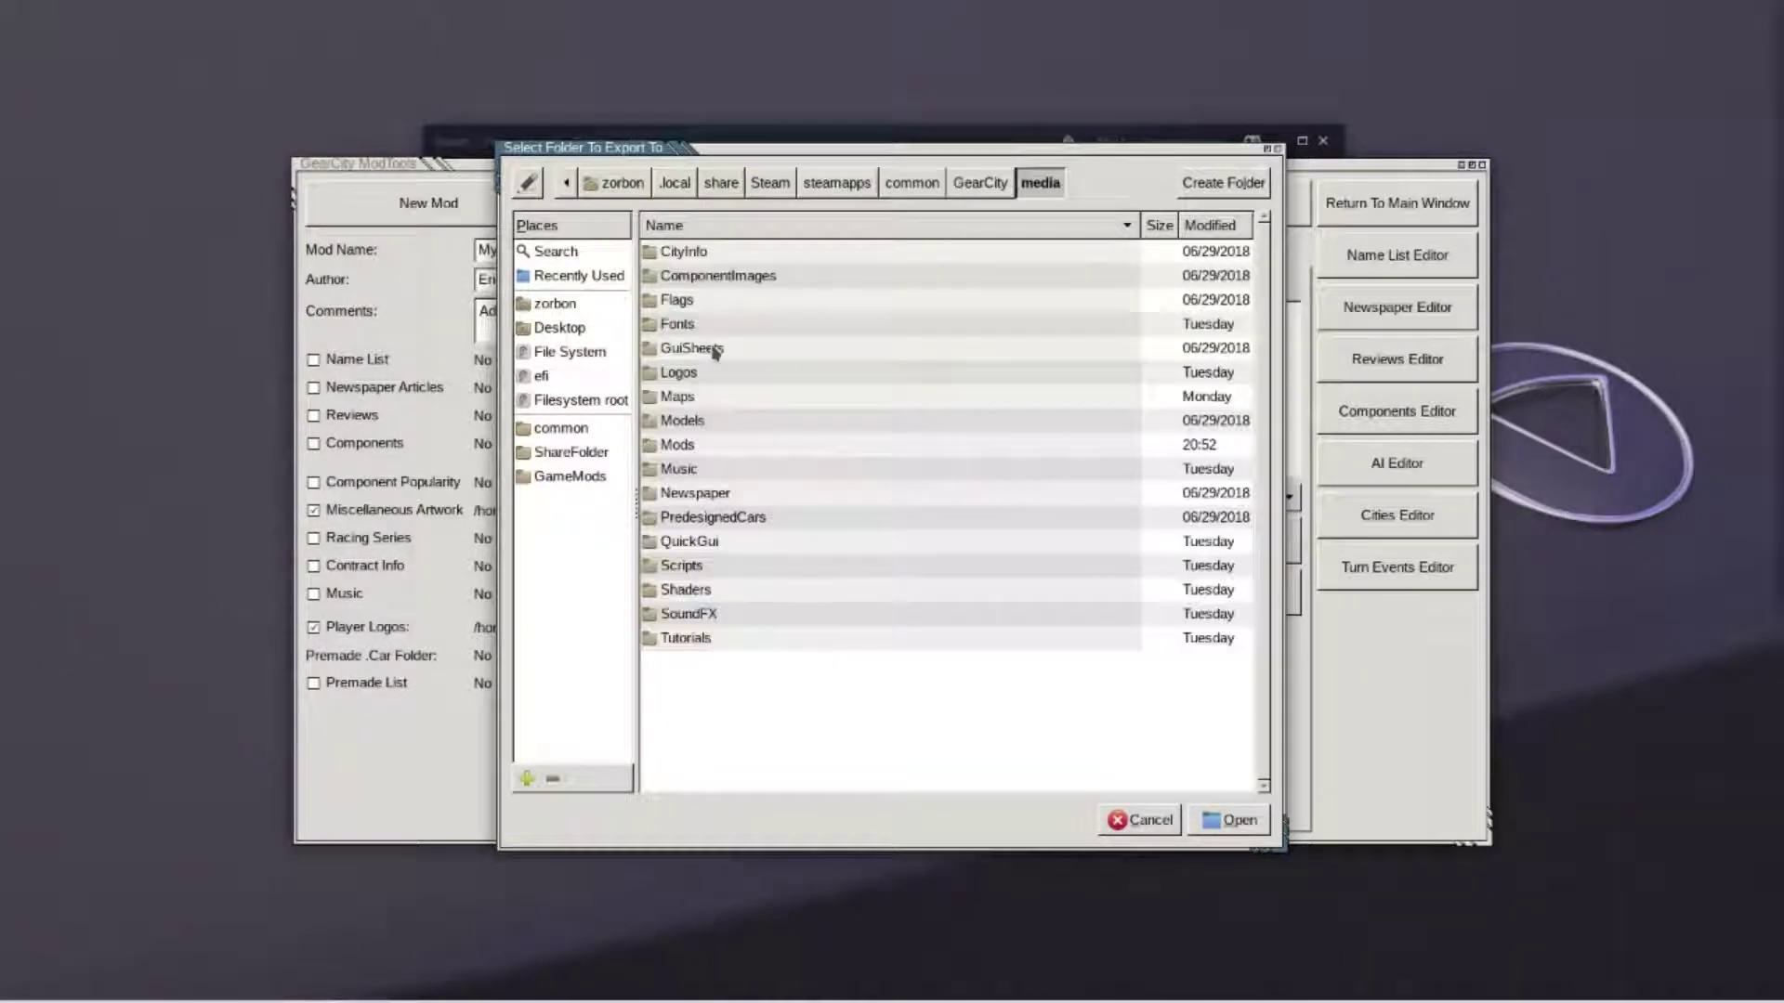
{"action": "double_click", "coordinate": [706, 446]}
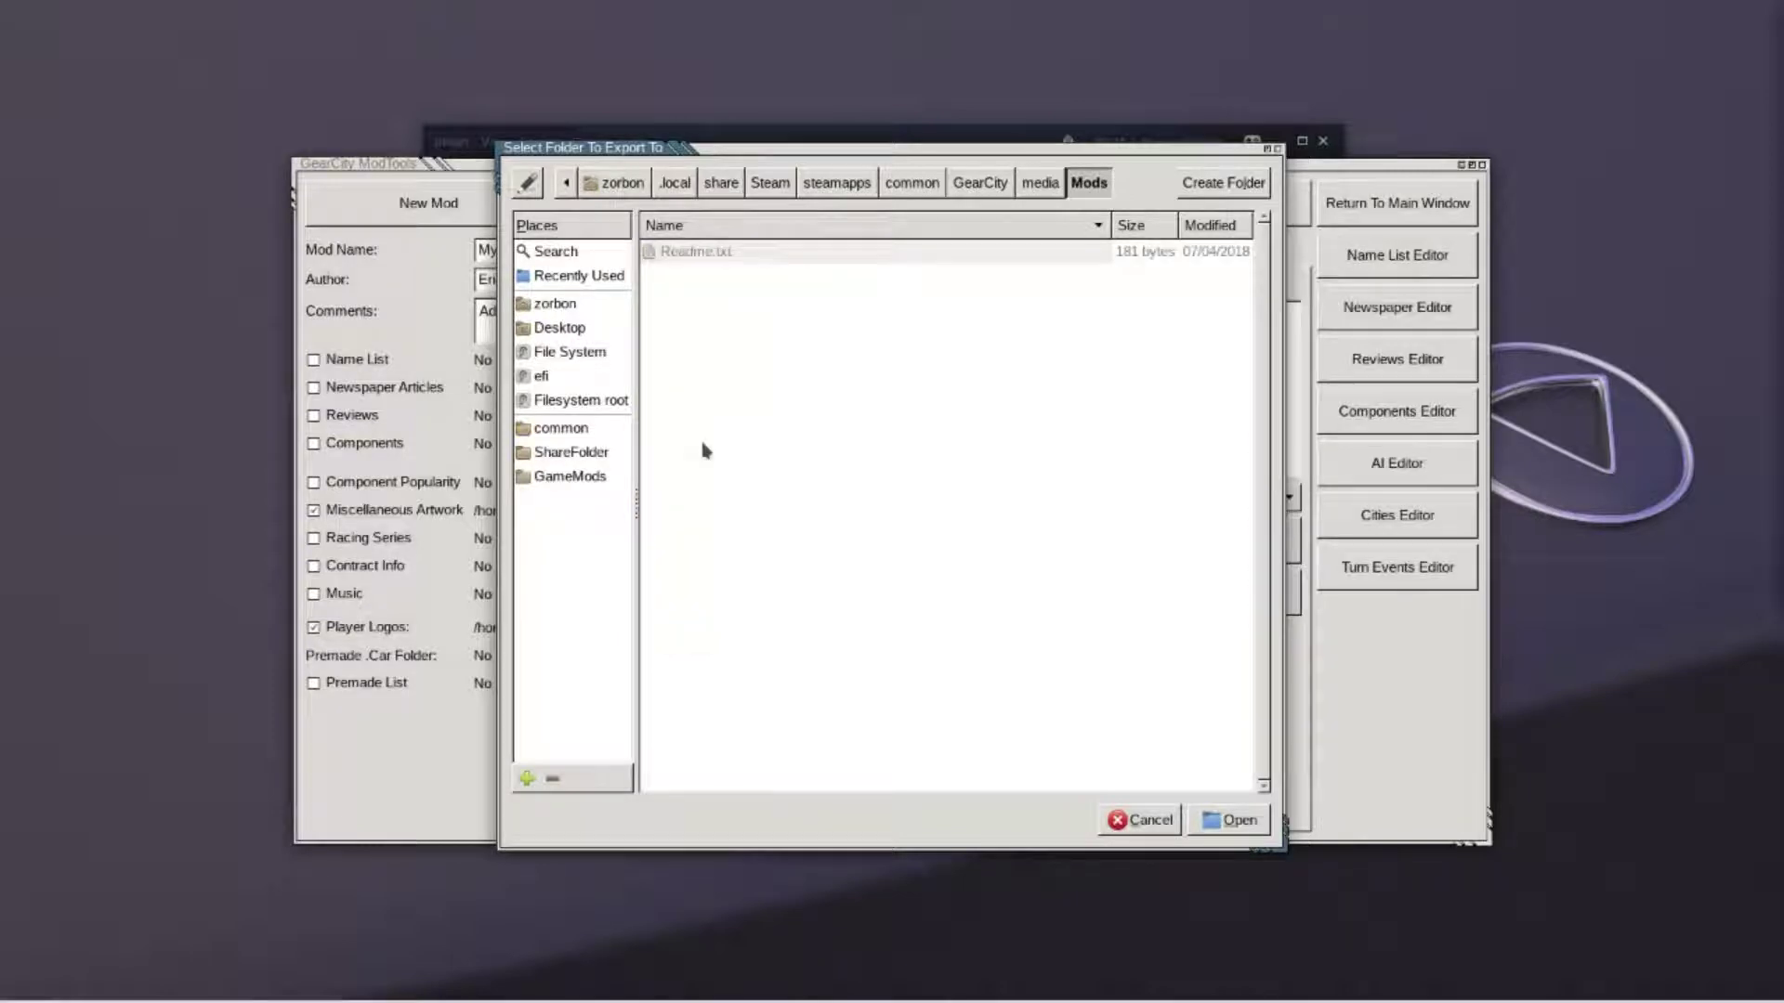
{"action": "left_click", "coordinate": [1217, 821]}
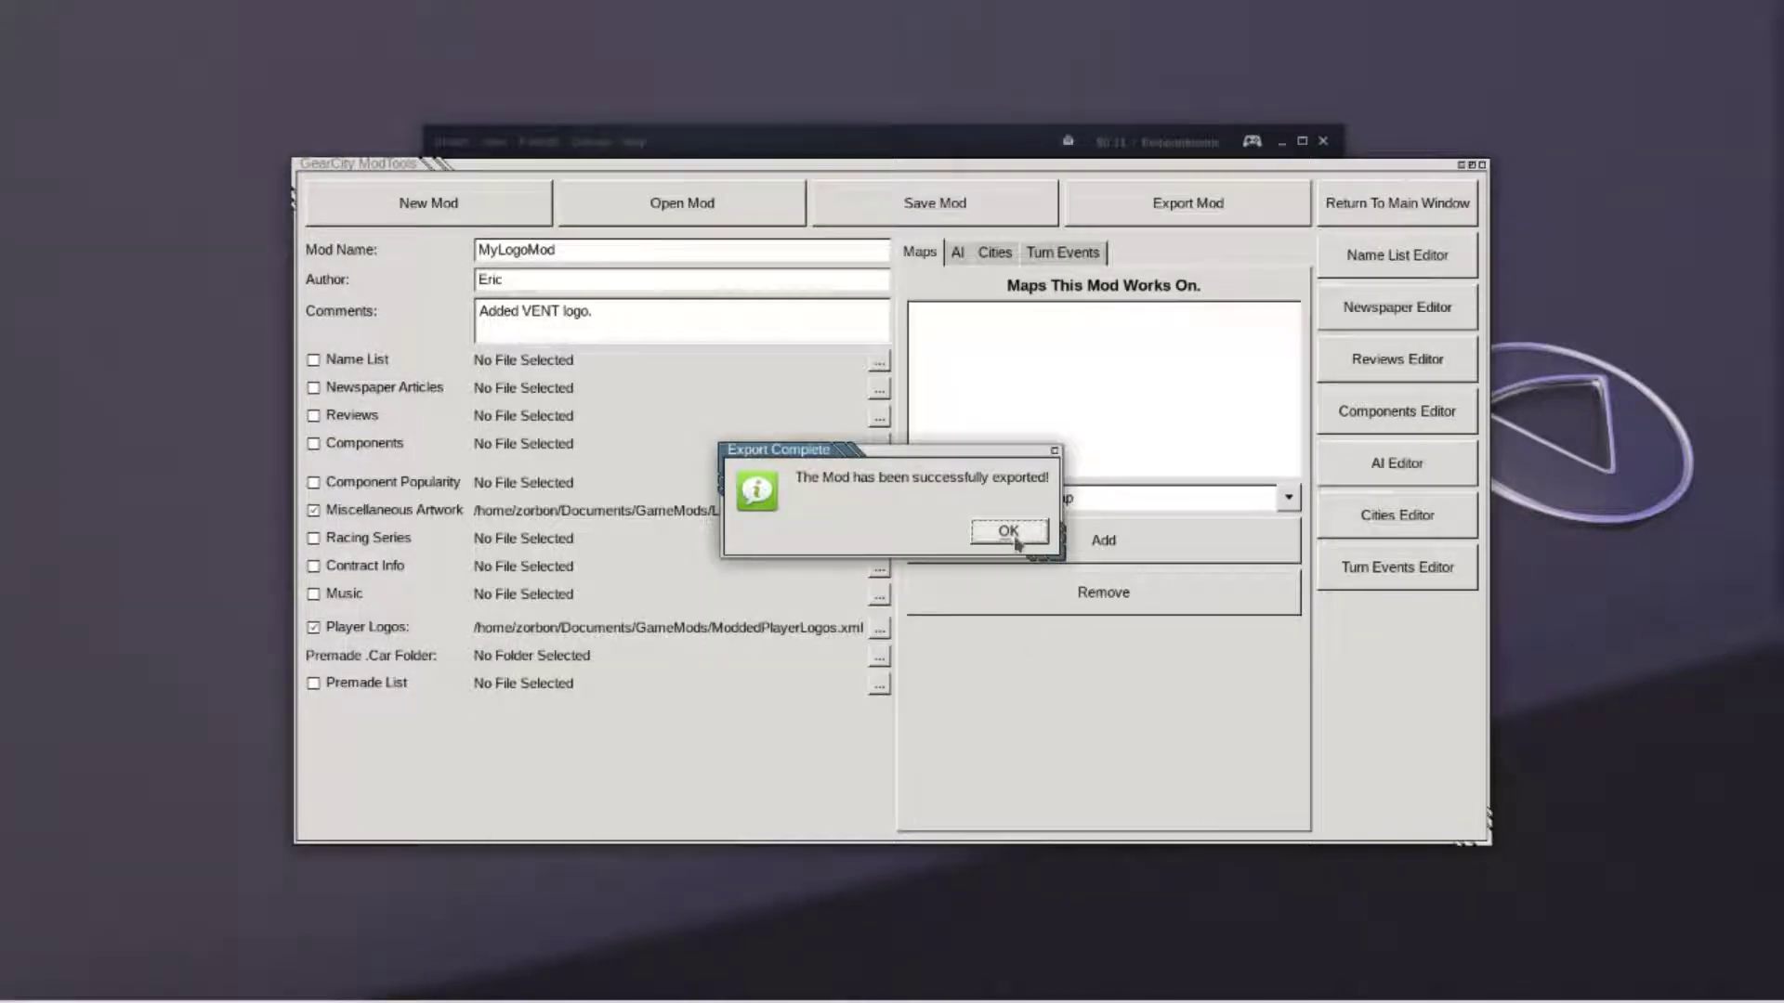
{"action": "left_click", "coordinate": [1010, 534]}
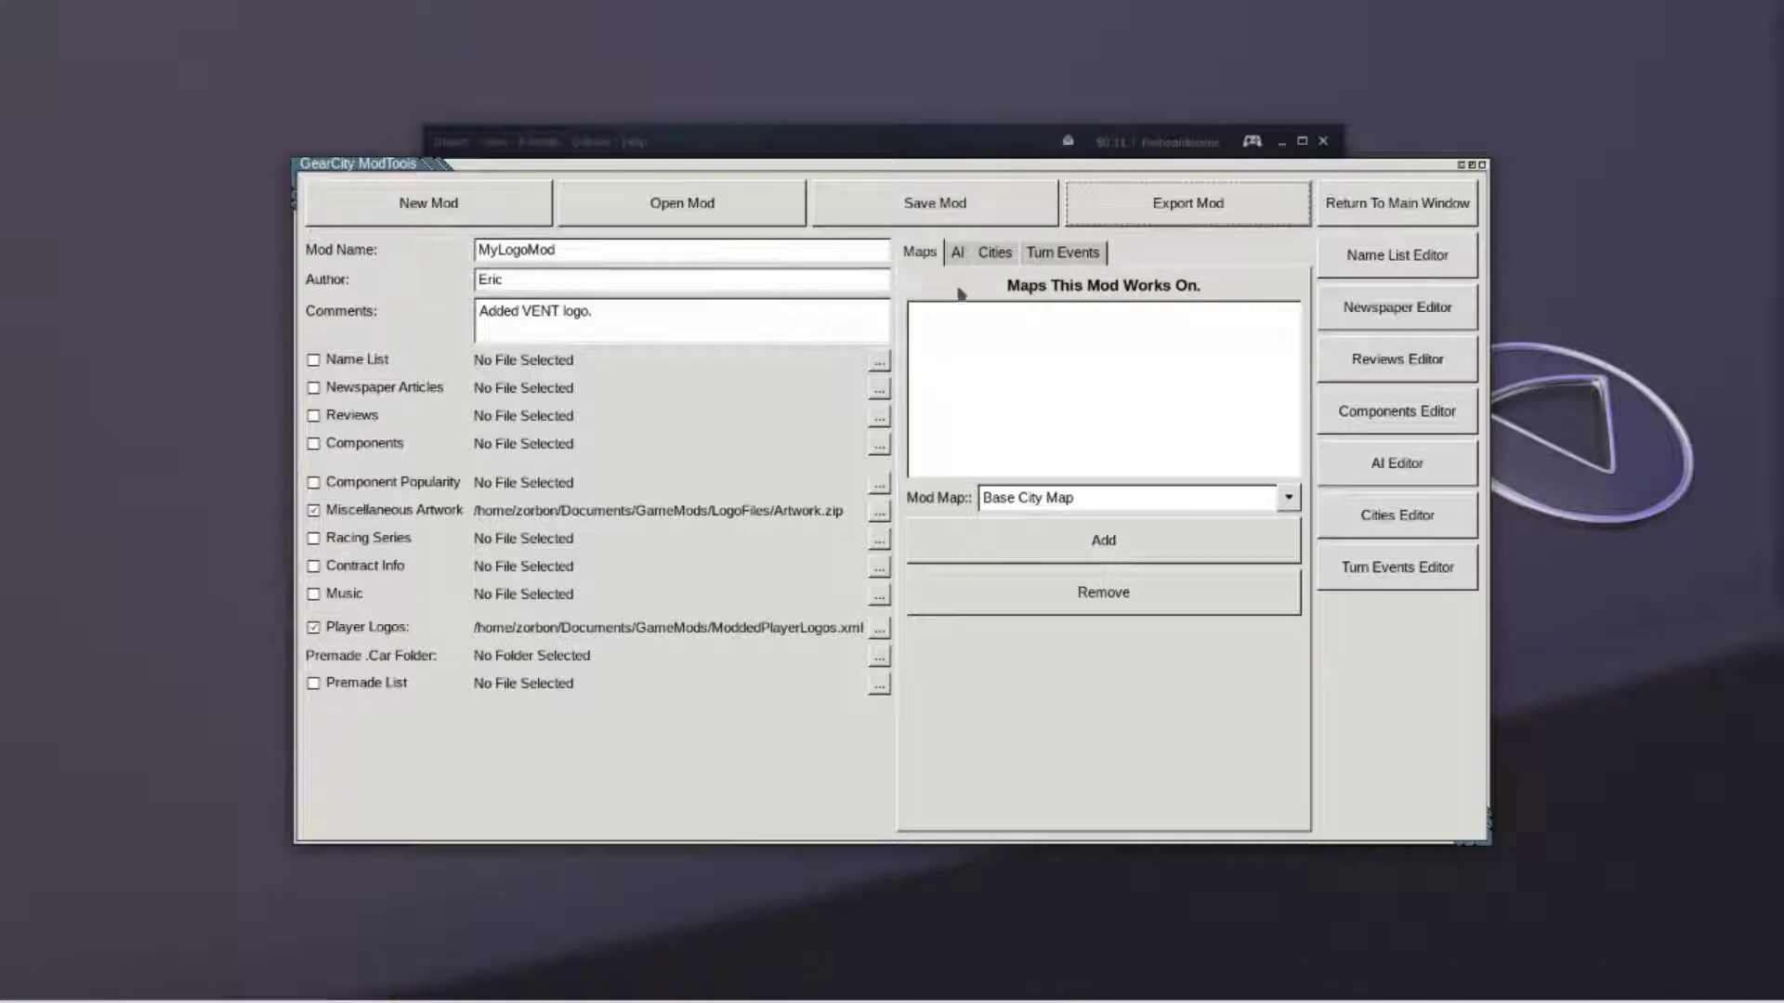
Switch to the Steam library and launch GearCity's Video Settings Editor
{"action": "left_click", "coordinate": [949, 144]}
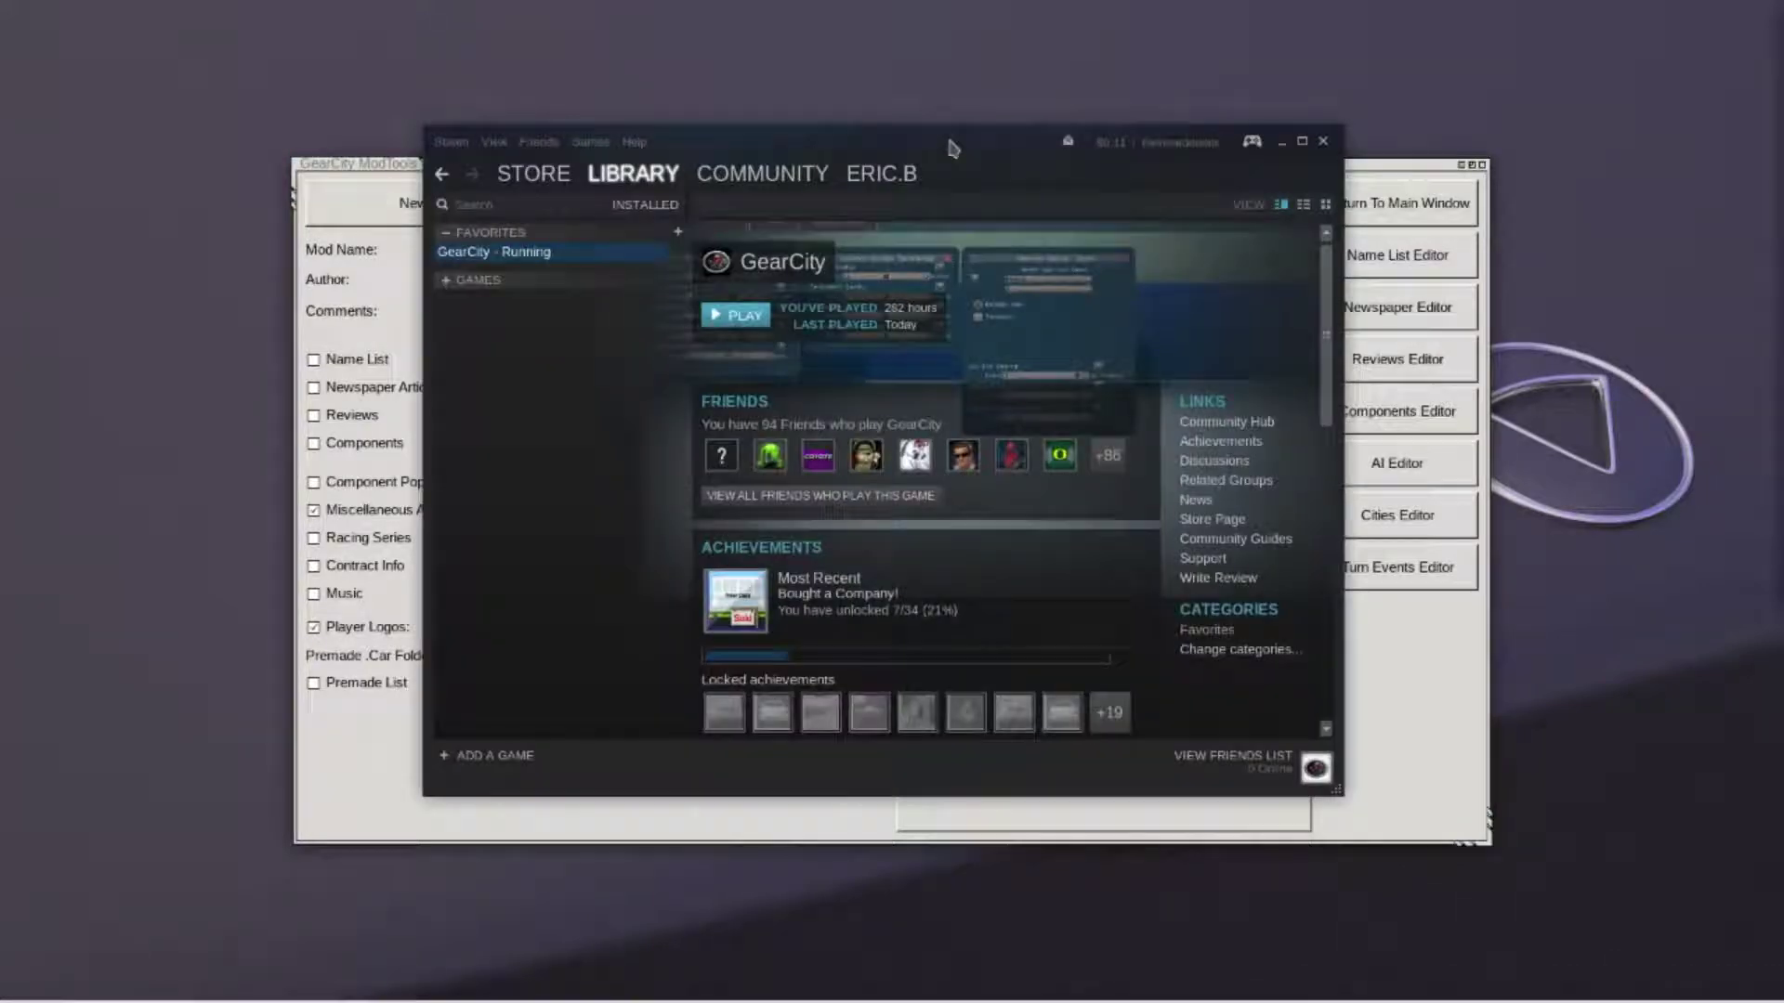
{"action": "left_click", "coordinate": [736, 315]}
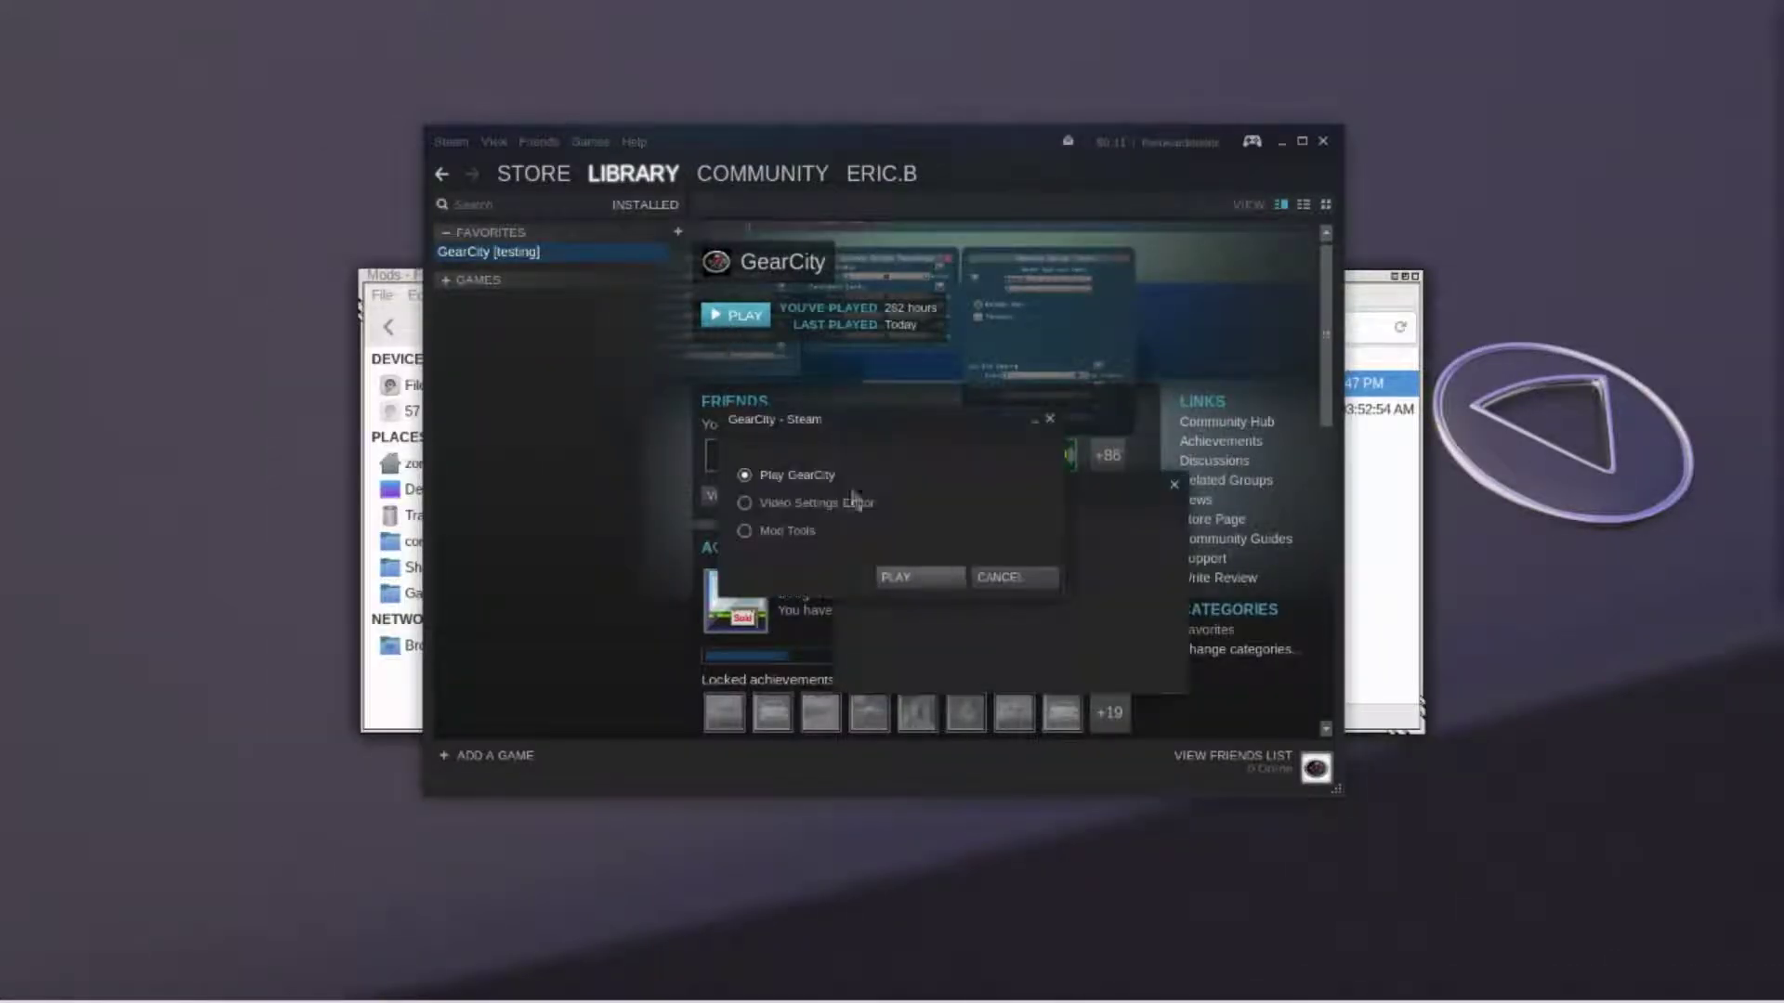
{"action": "left_click", "coordinate": [788, 503]}
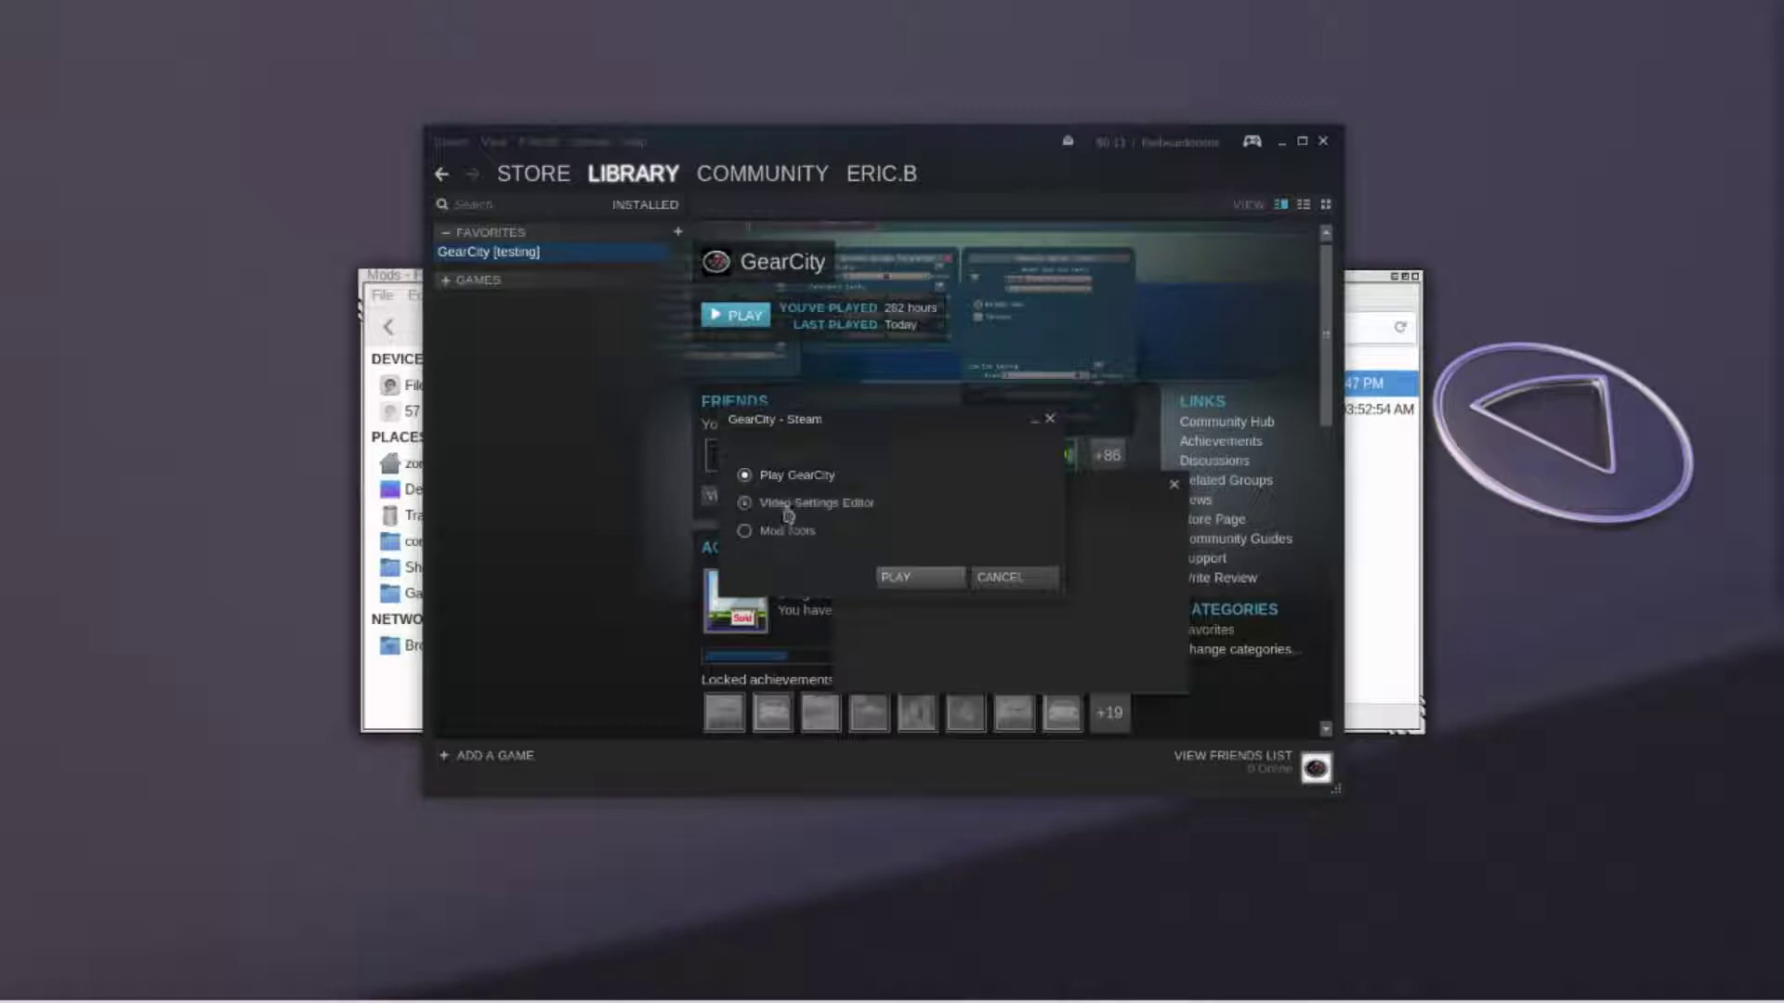
{"action": "left_click", "coordinate": [909, 578]}
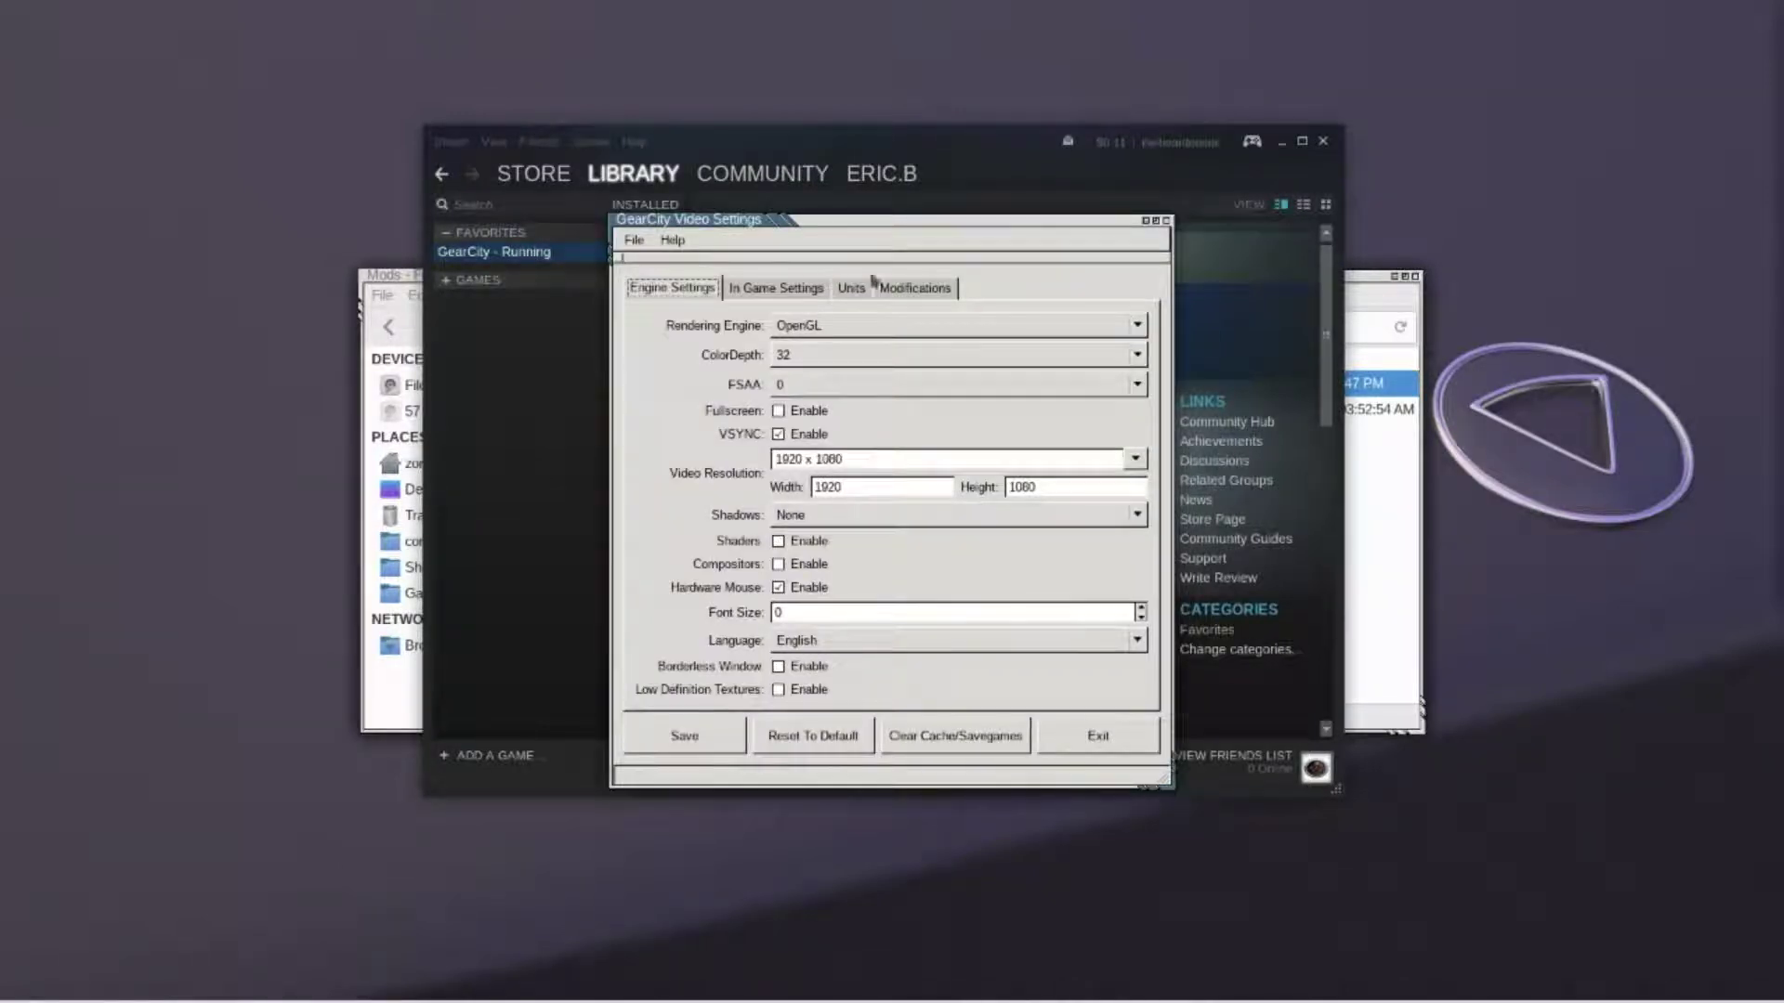
Select MyLogoMod as the game's active modification and save the settings
{"action": "left_click", "coordinate": [897, 288]}
{"action": "left_click", "coordinate": [868, 325]}
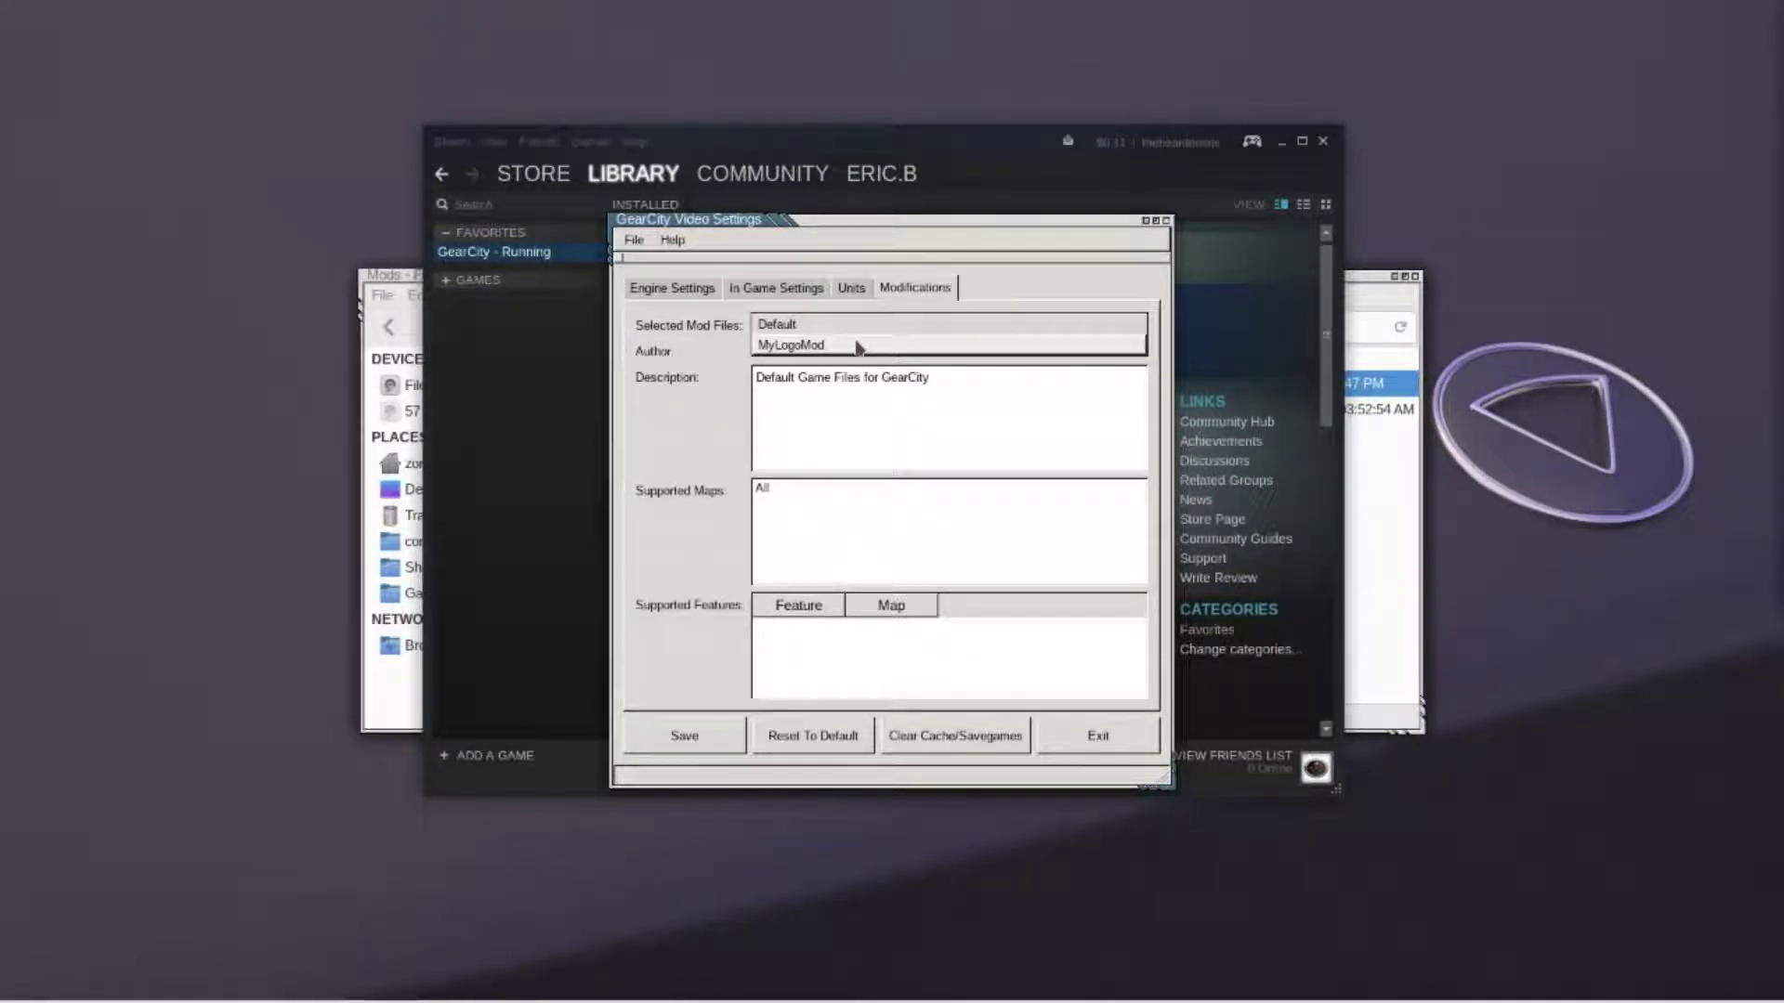
{"action": "left_click", "coordinate": [856, 345]}
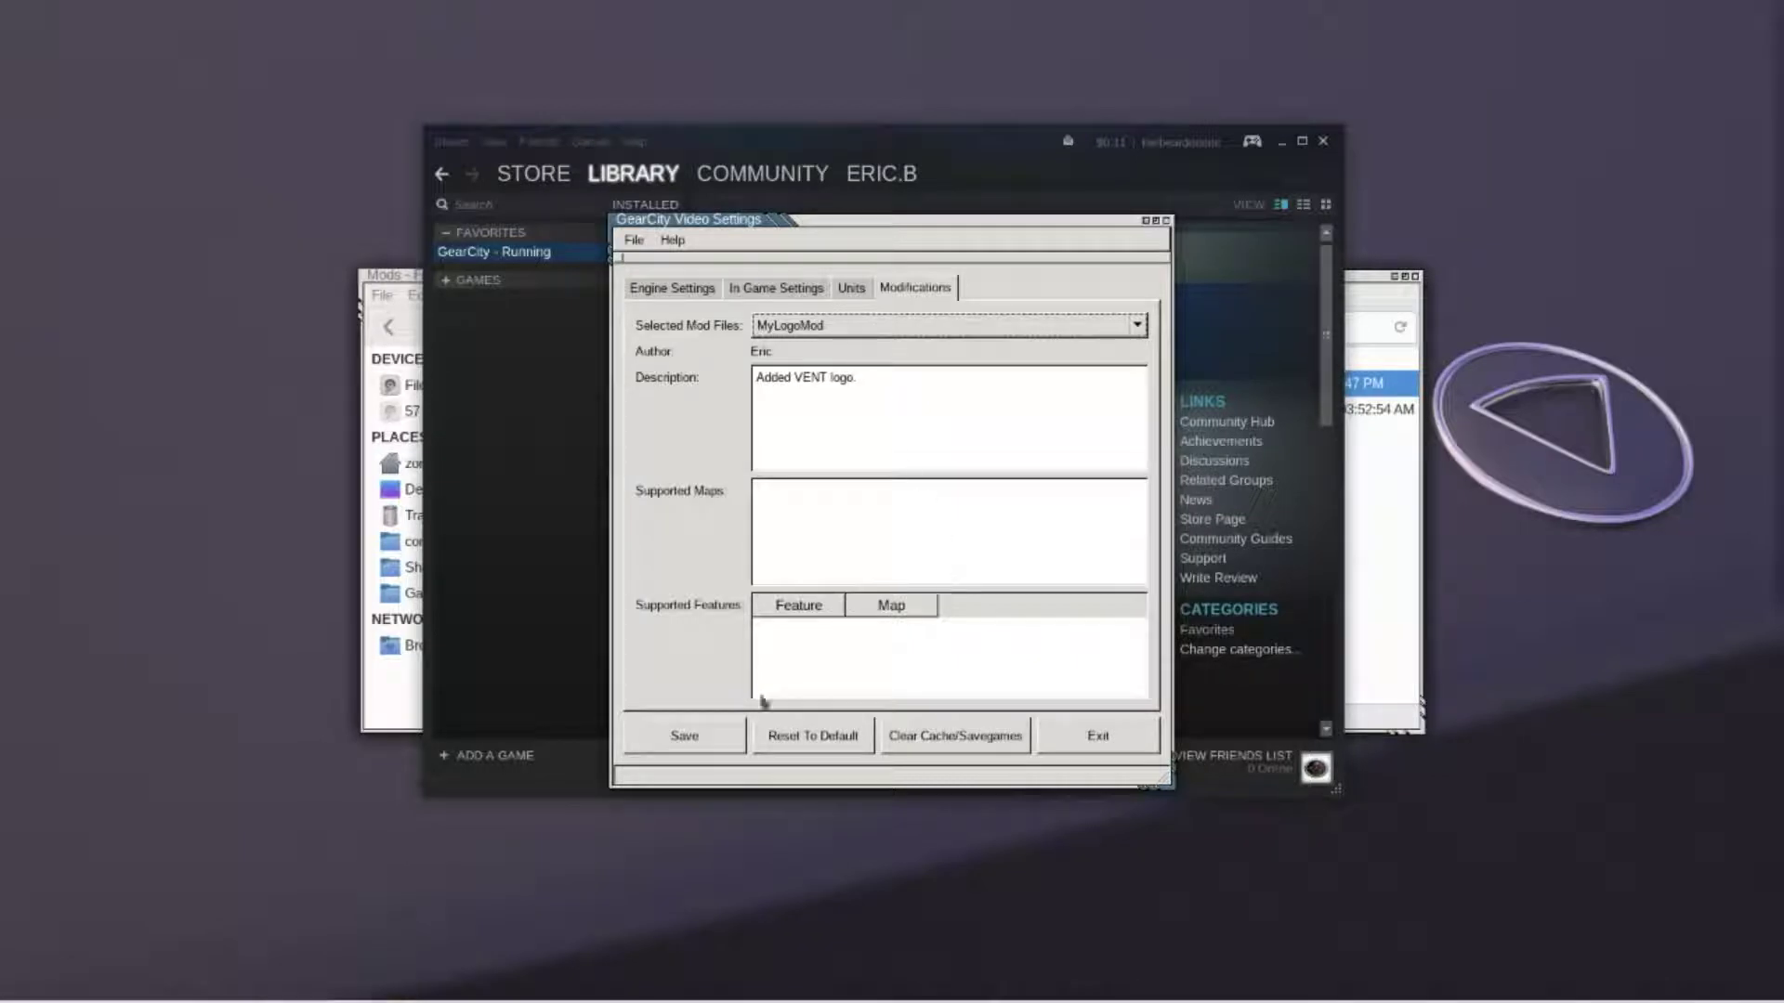
{"action": "left_click", "coordinate": [685, 736]}
{"action": "left_click", "coordinate": [972, 534]}
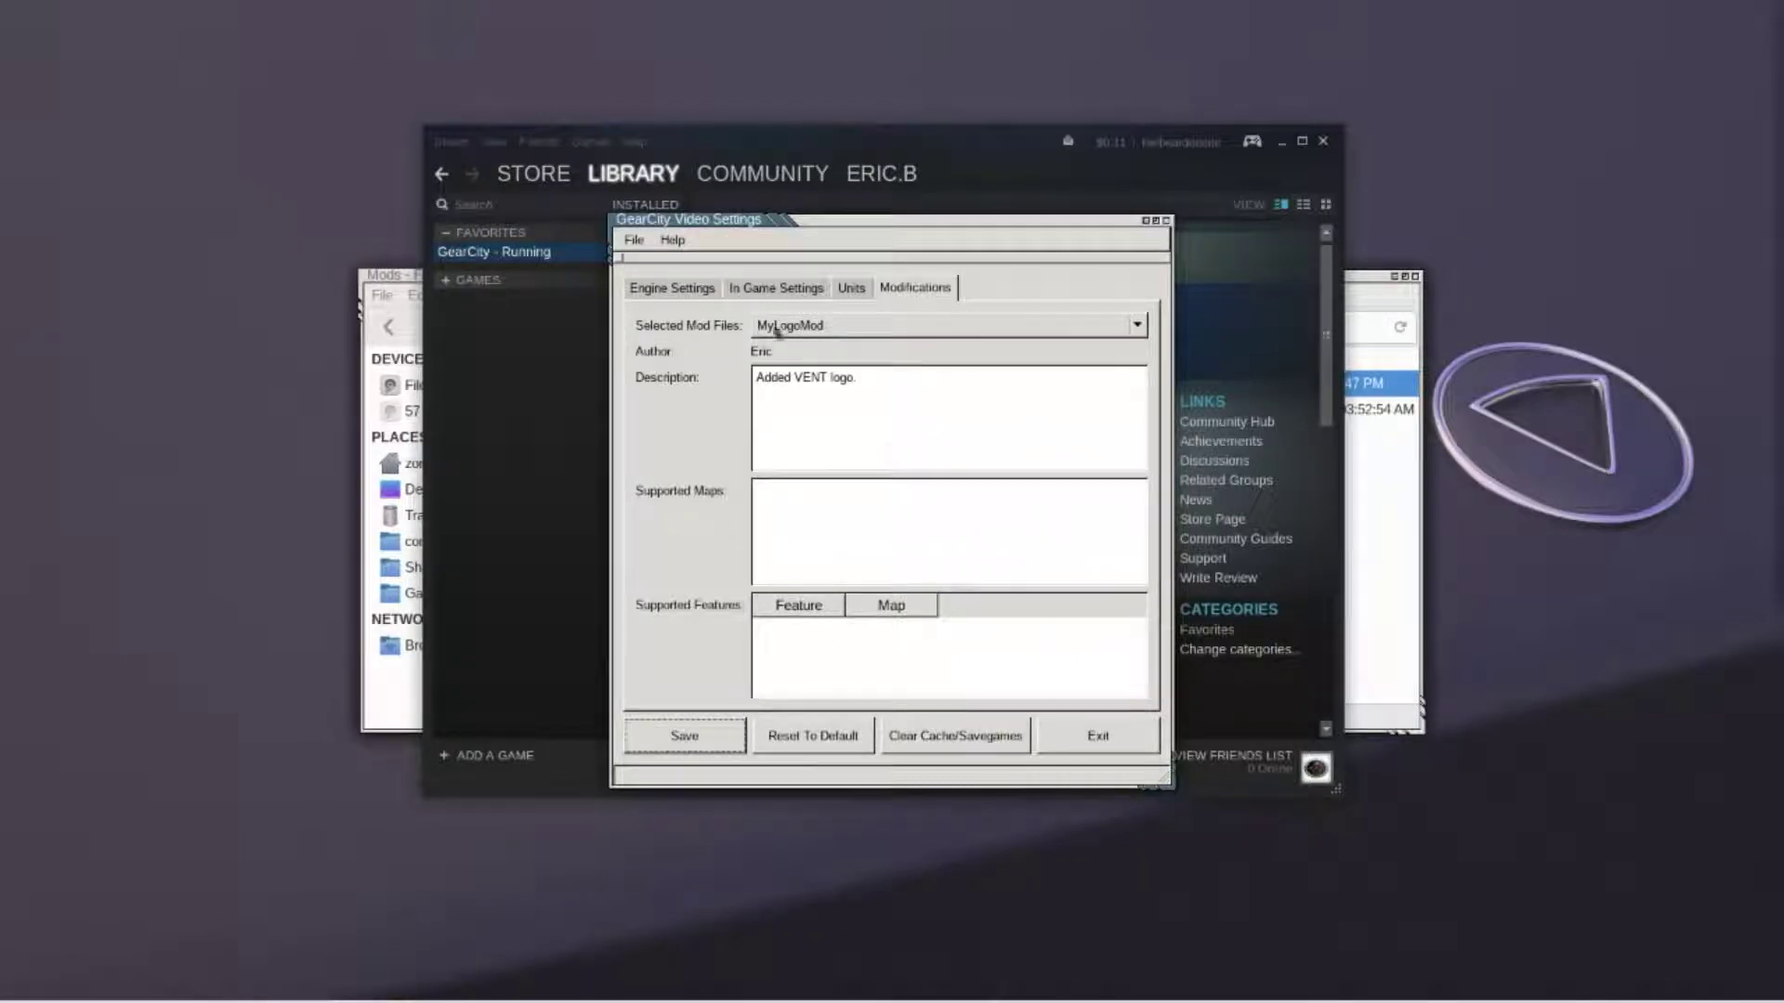
Check the engine settings, exit the settings editor and launch GearCity itself from Steam
{"action": "left_click", "coordinate": [683, 290]}
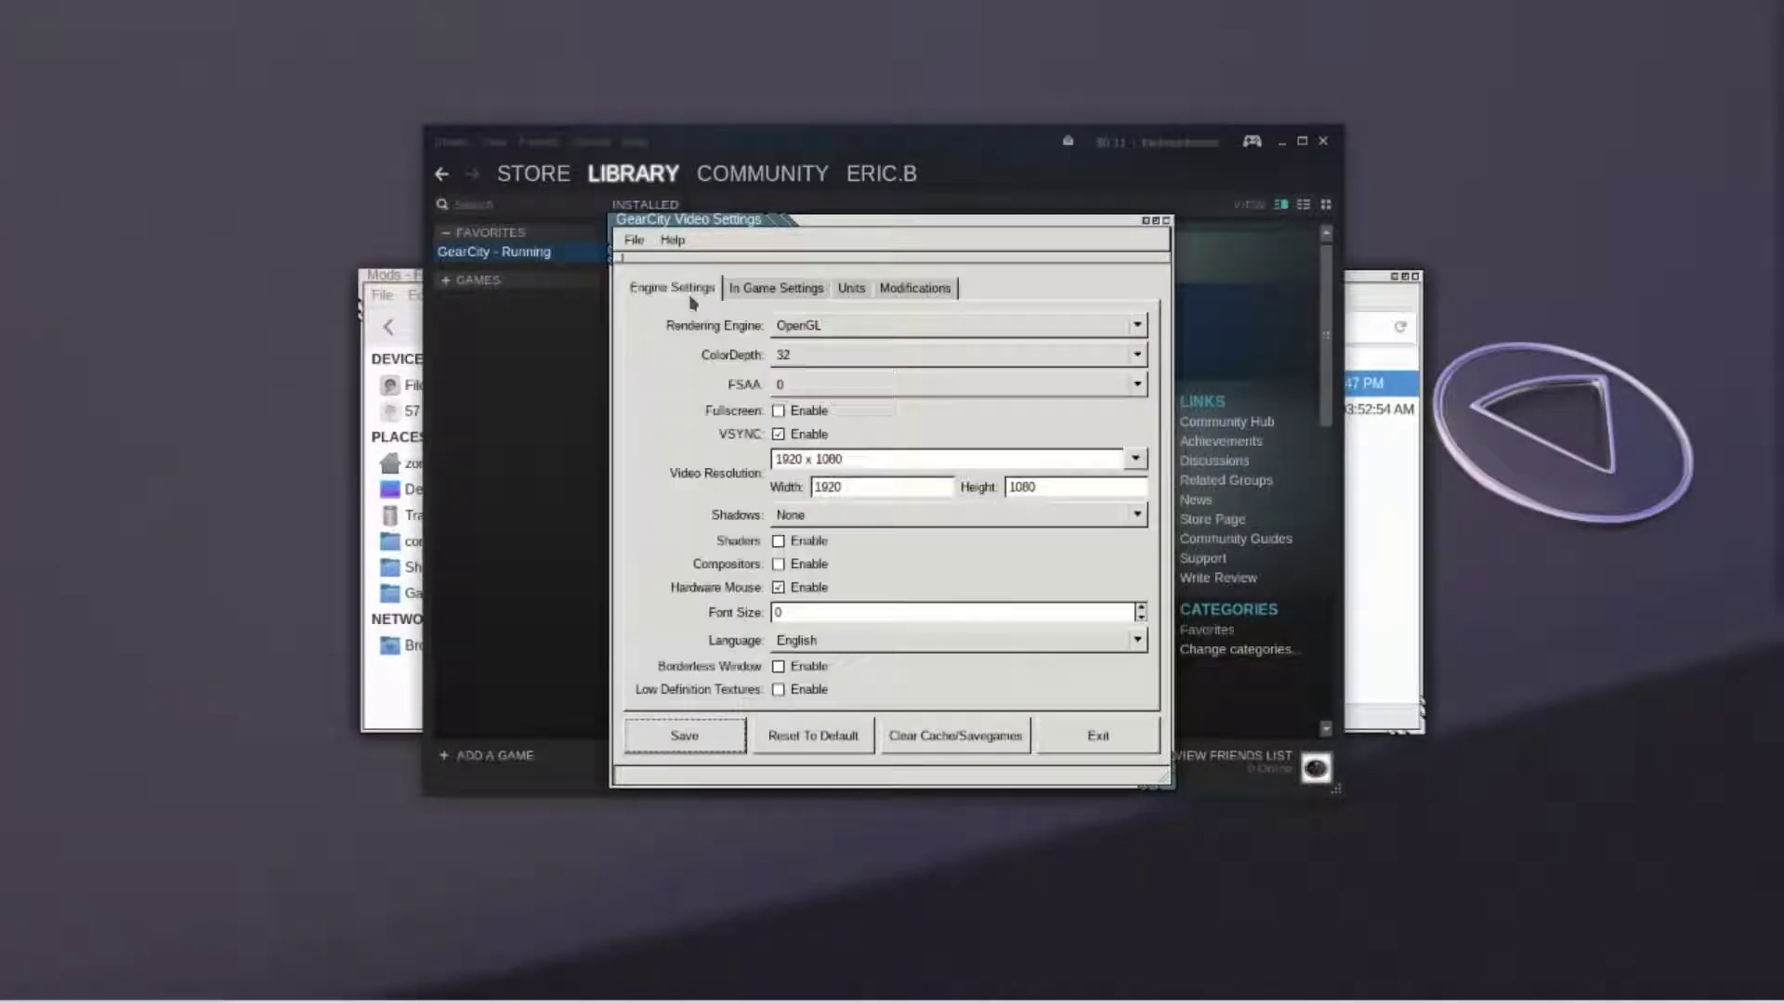
{"action": "left_click", "coordinate": [1097, 736]}
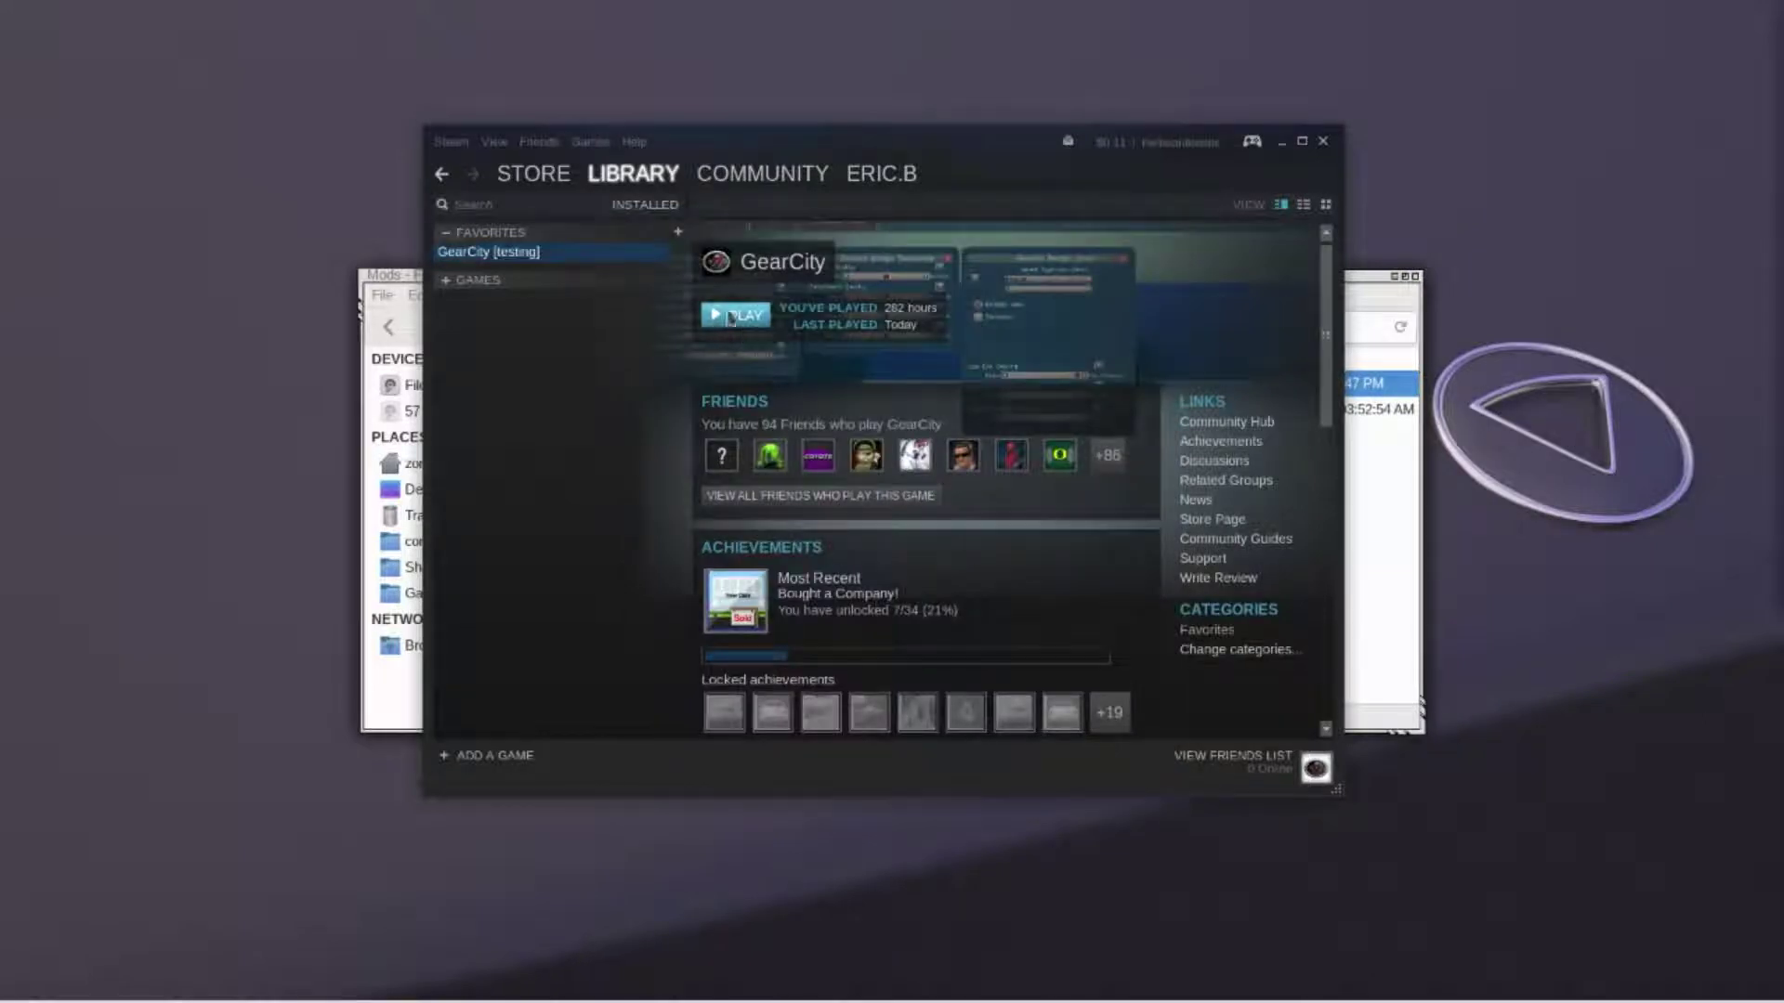
{"action": "left_click", "coordinate": [736, 316]}
{"action": "left_click", "coordinate": [910, 577]}
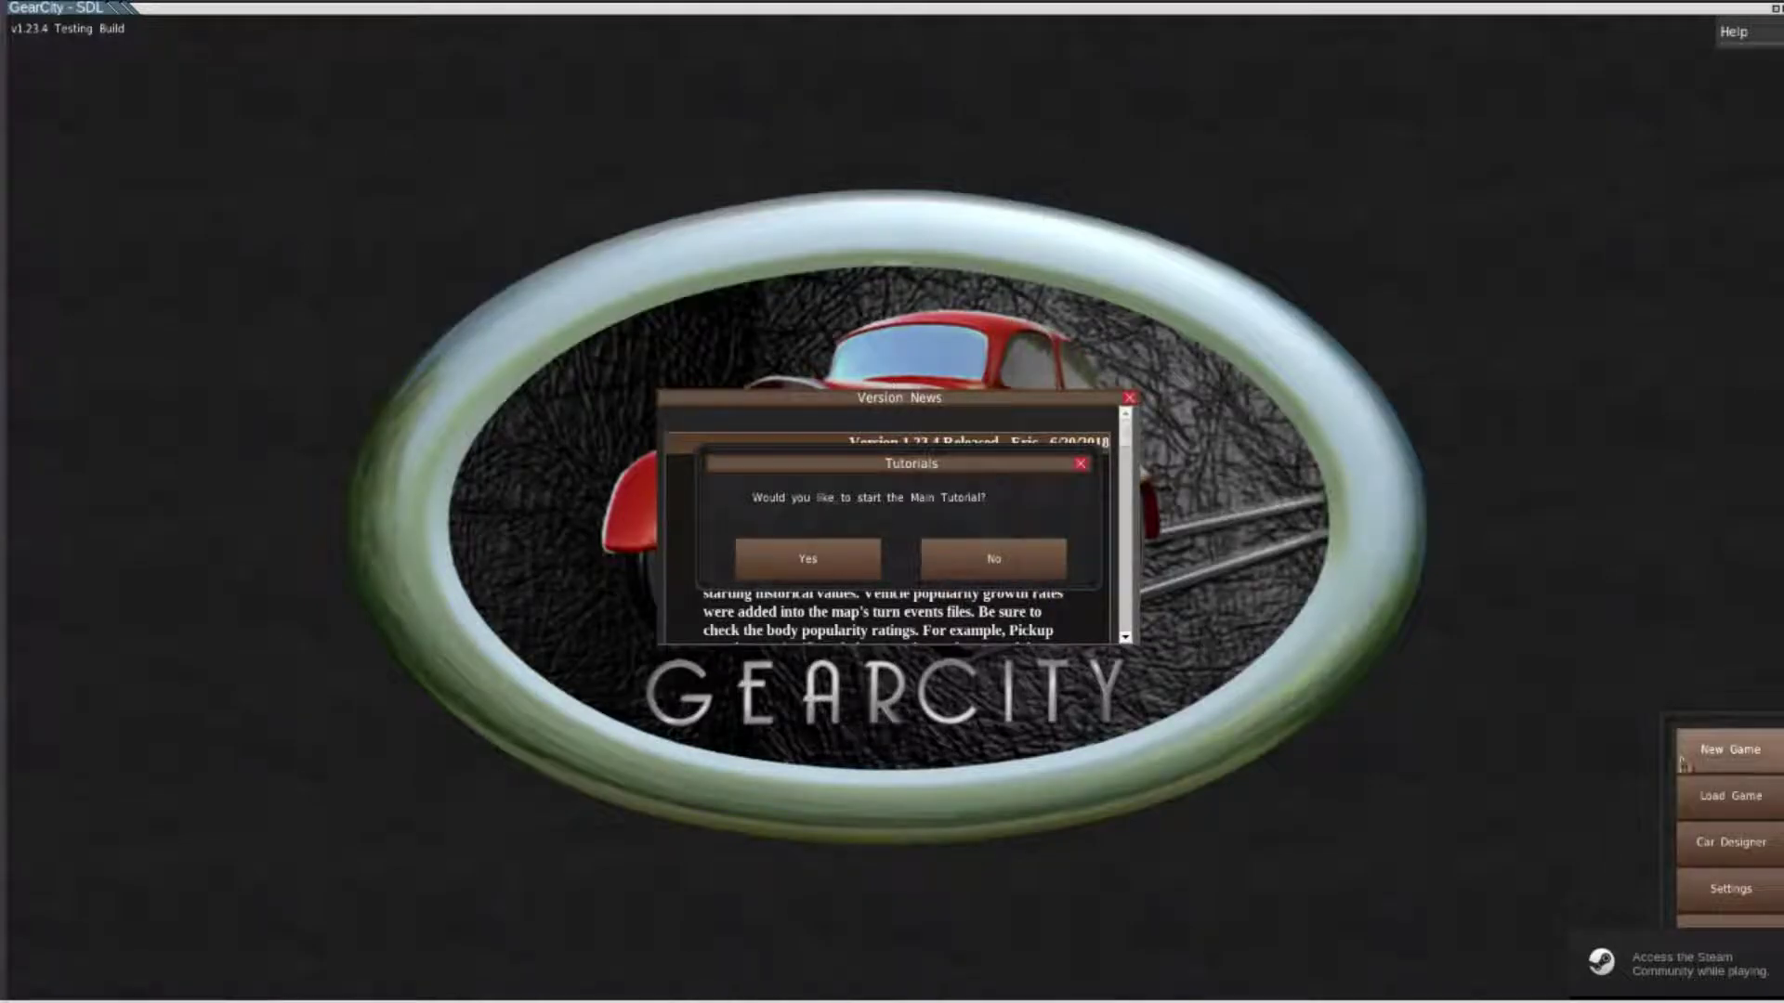
Set up a new game saved as TestGameLogo with GM (Easy) difficulty and proceed to the city map
{"action": "left_click", "coordinate": [1682, 756]}
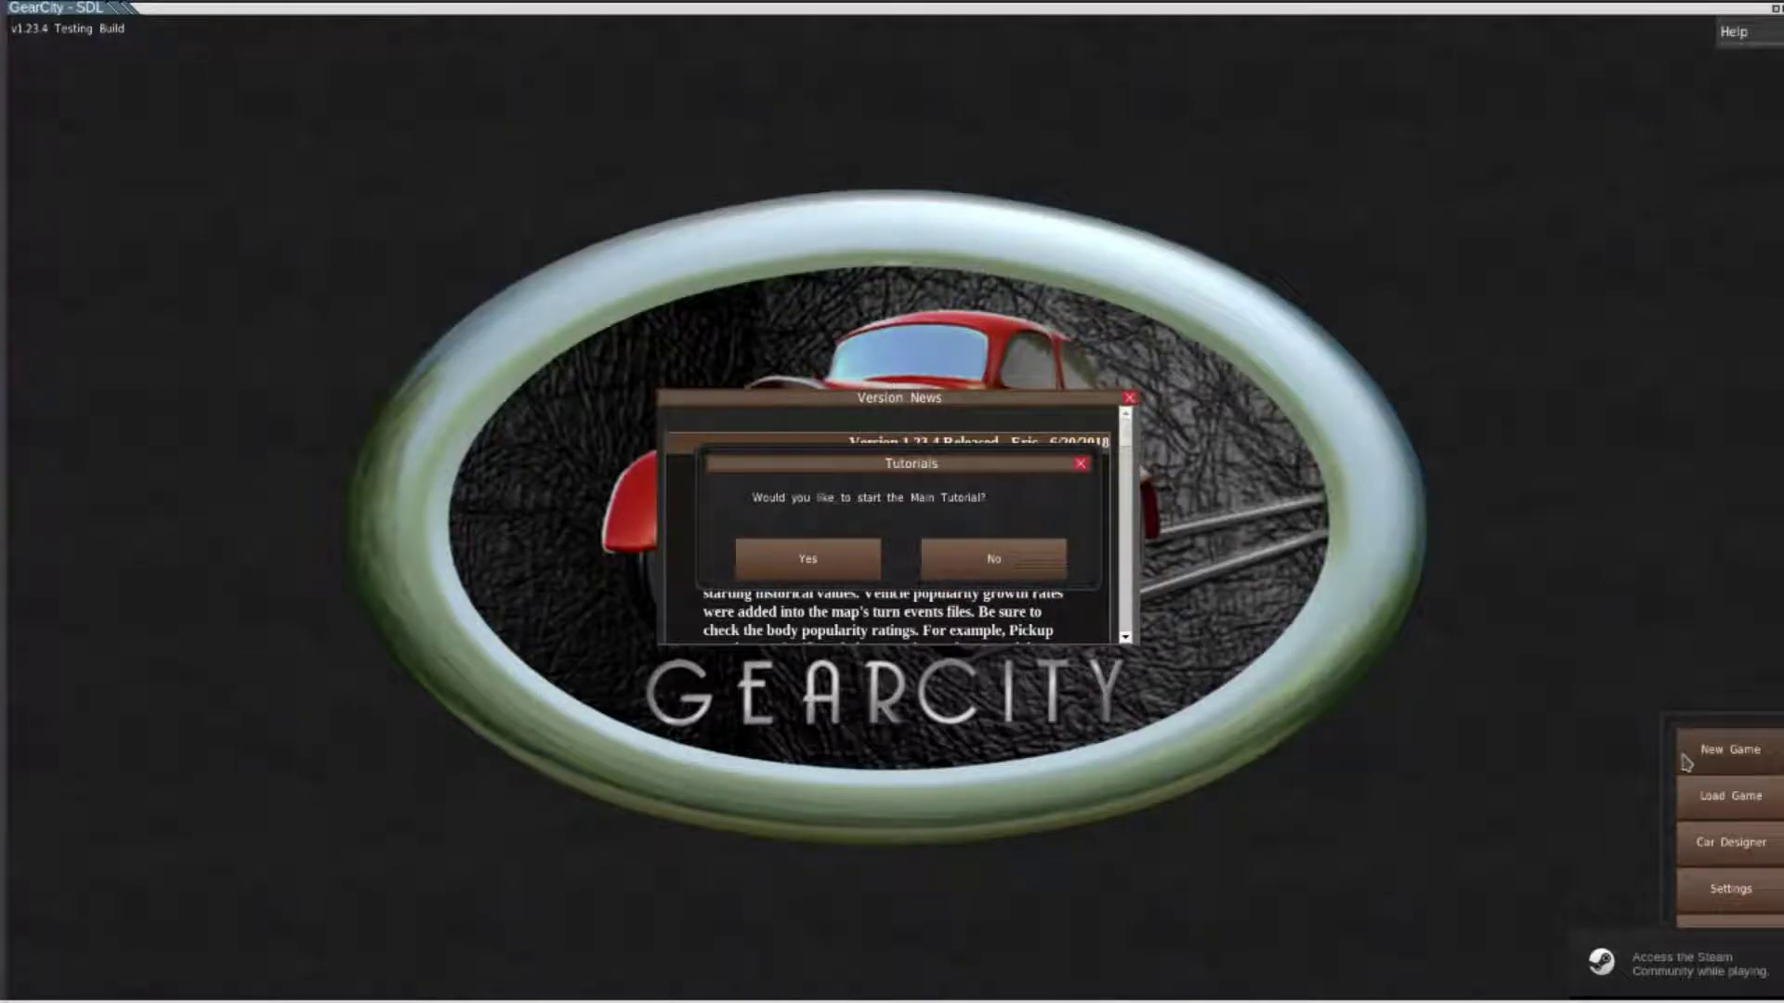
{"action": "left_click", "coordinate": [716, 271]}
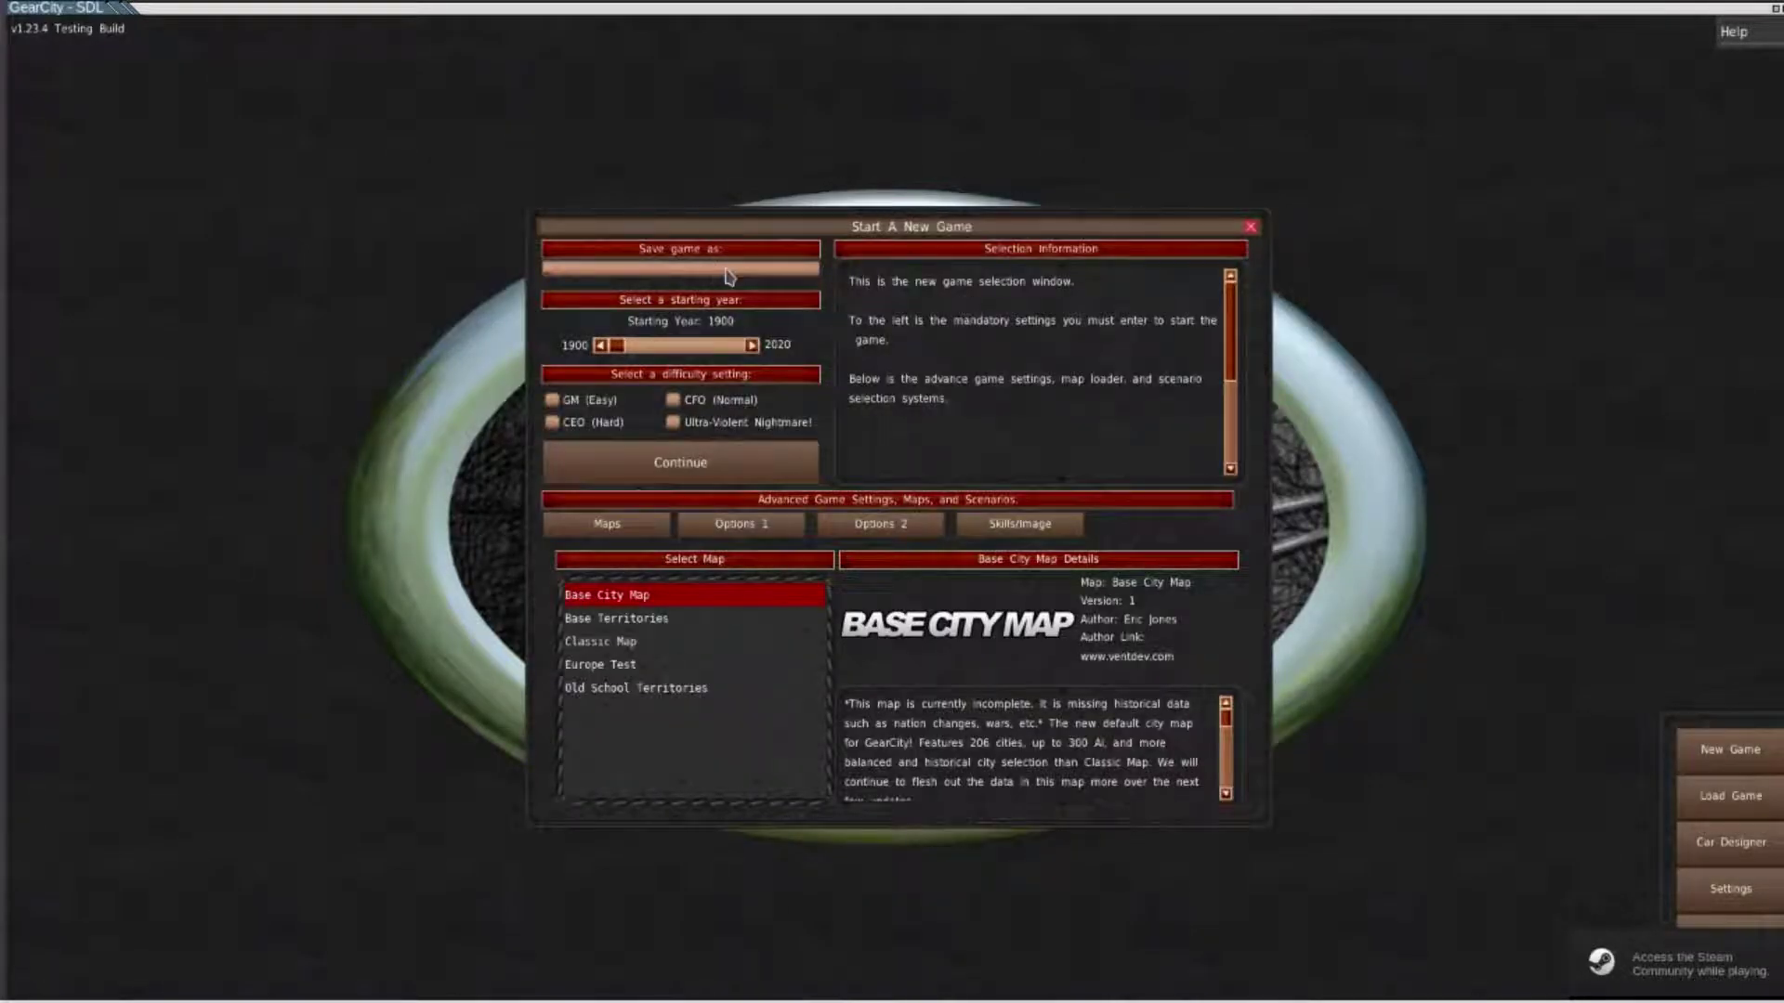
{"action": "type", "text": "TestGameLogo"}
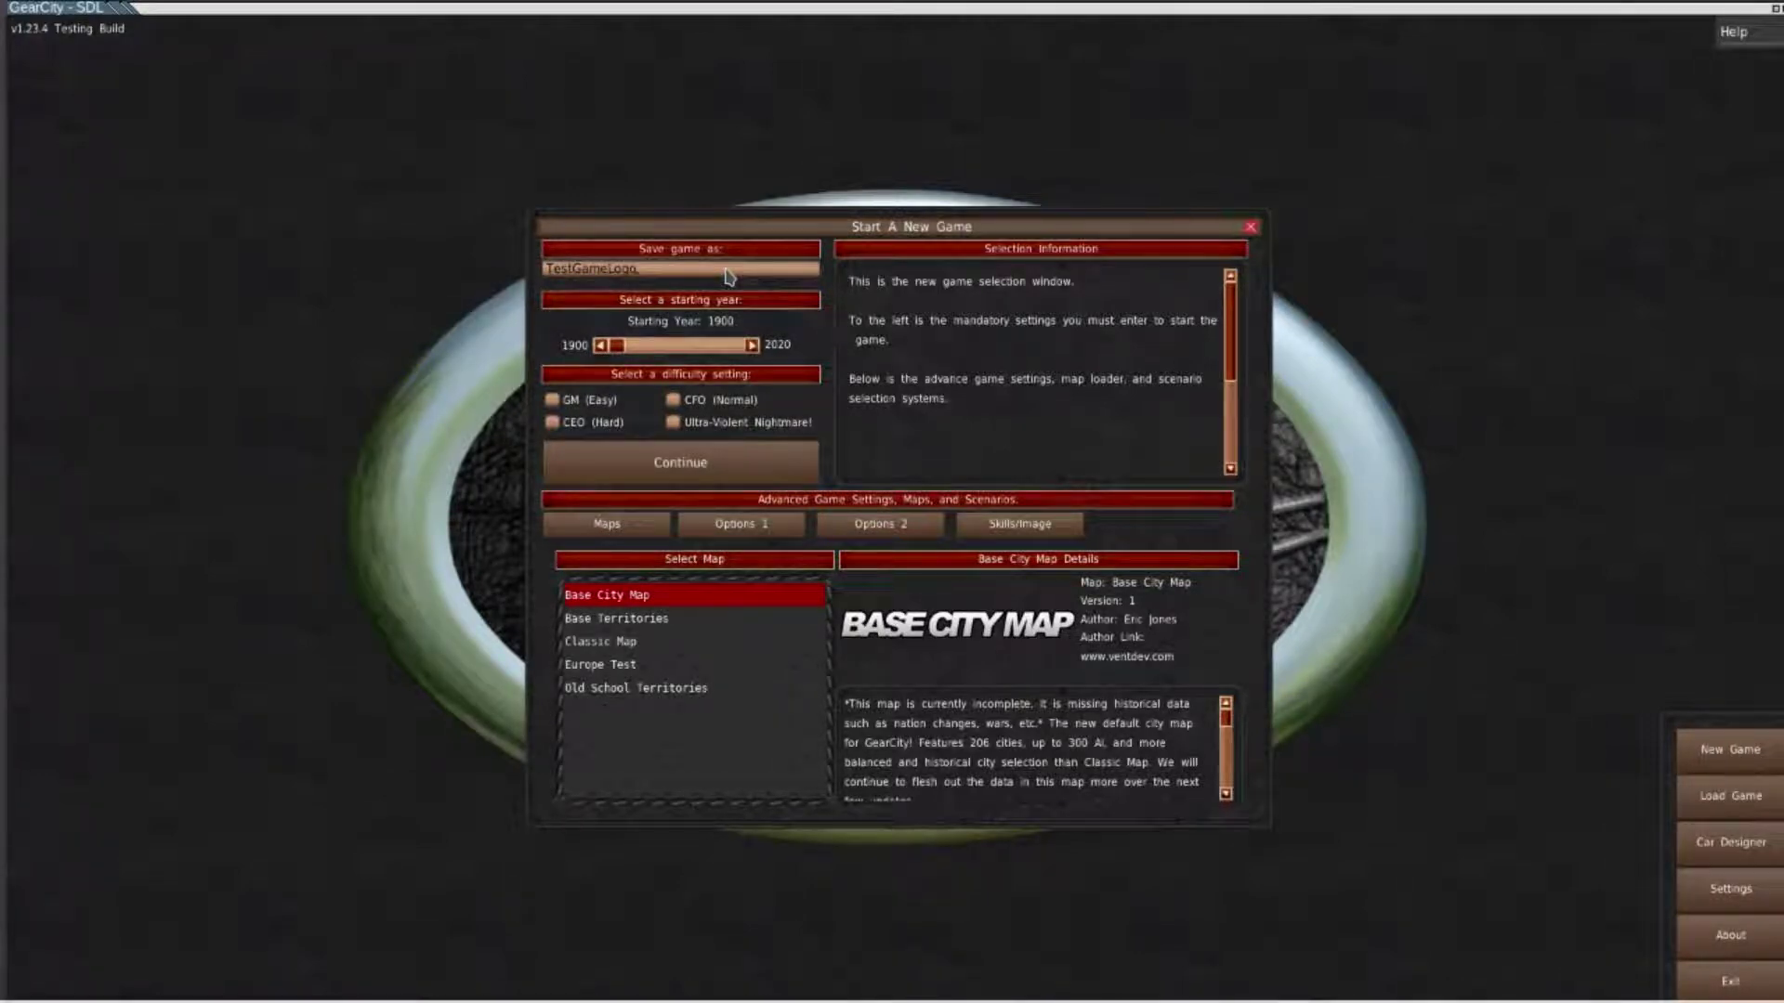
{"action": "left_click", "coordinate": [563, 403]}
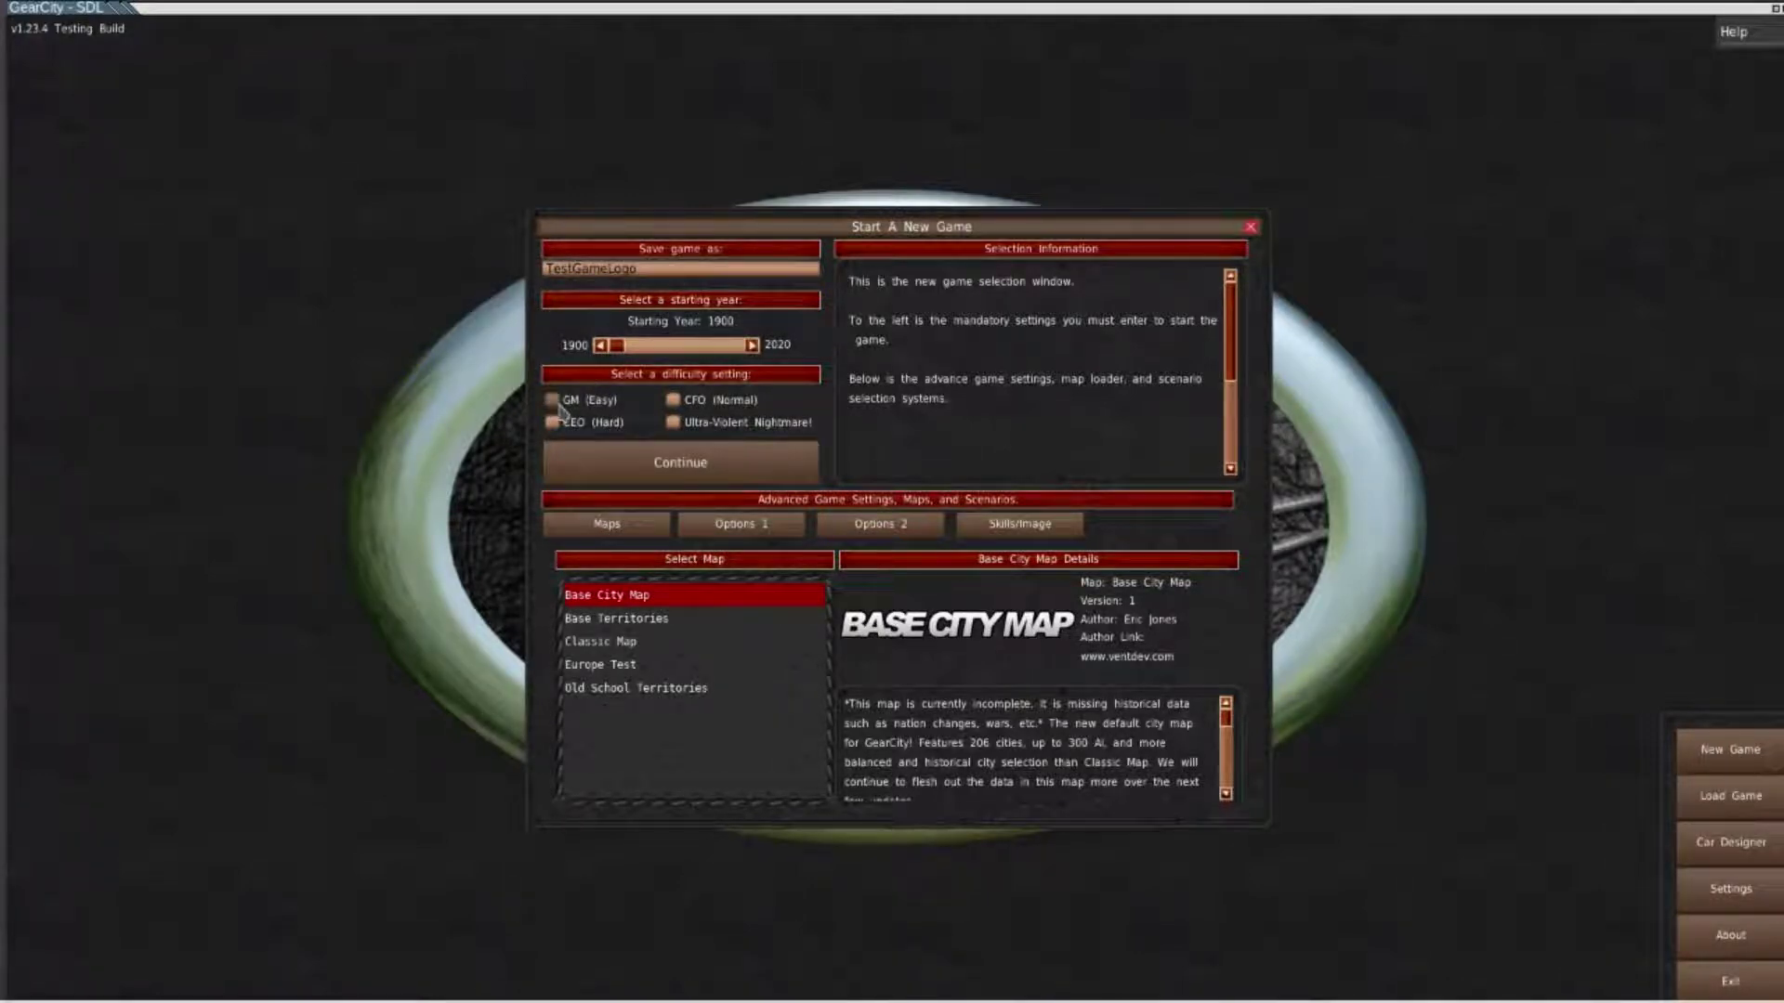
{"action": "left_click", "coordinate": [621, 461]}
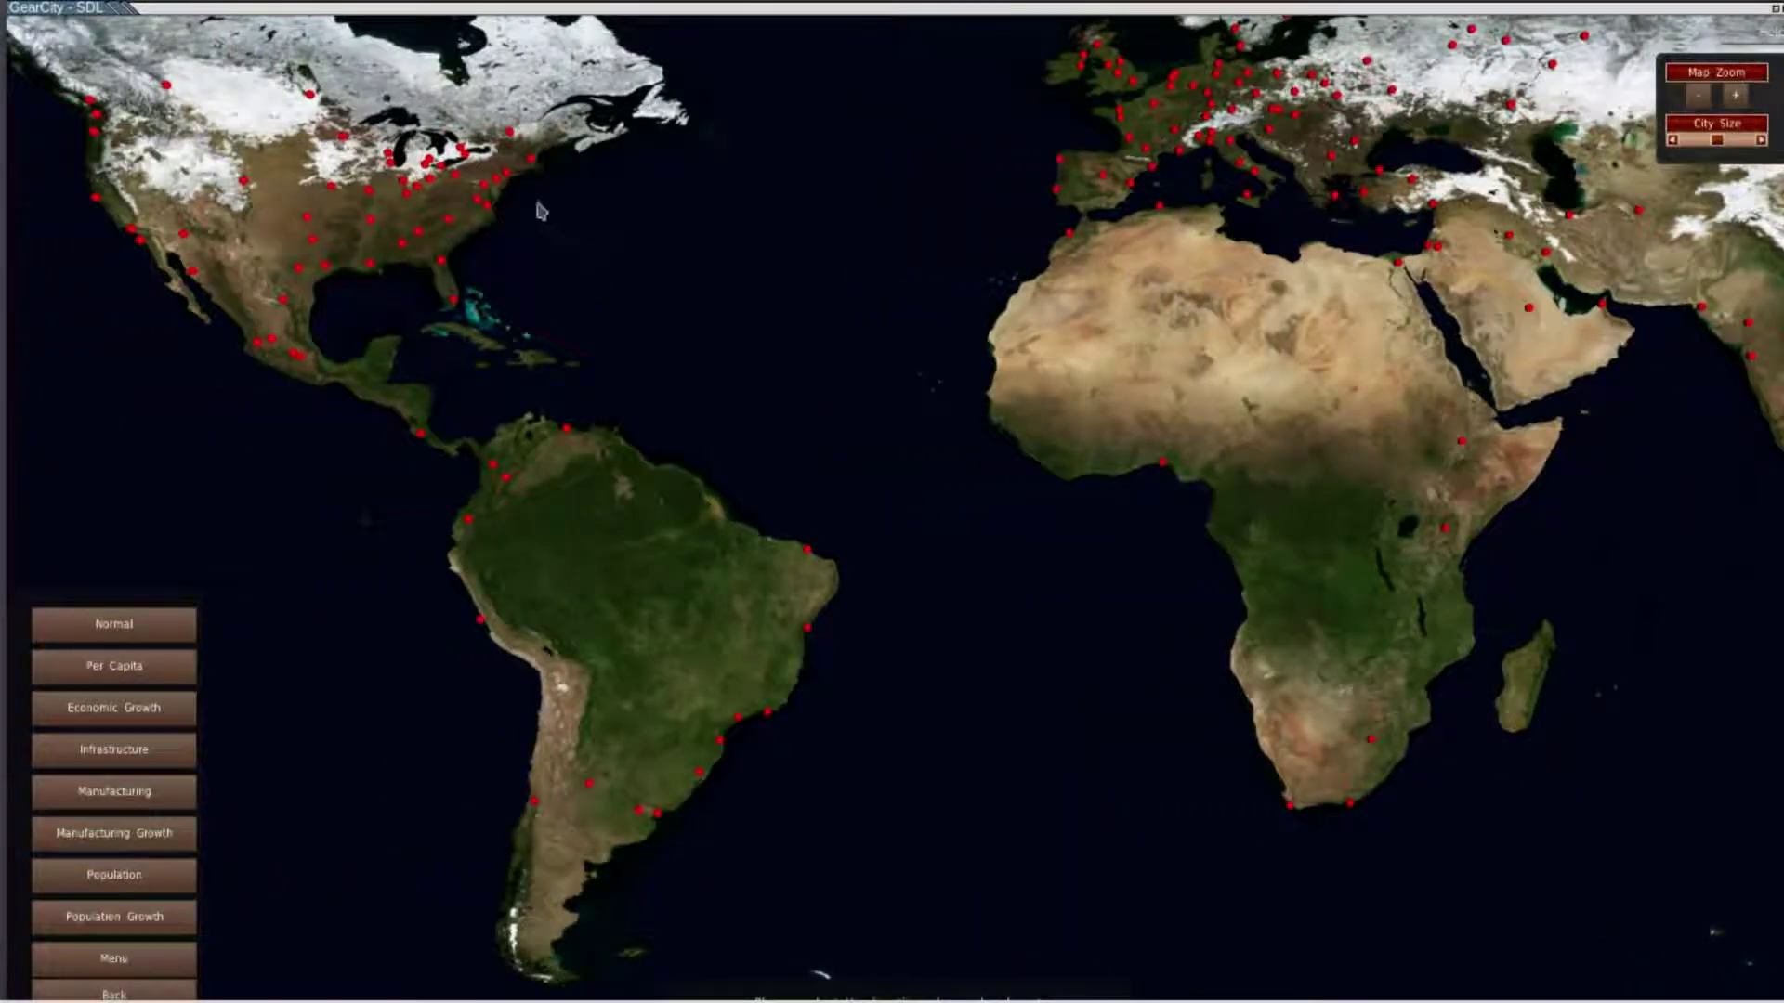
Select Jacksonville, United States, as the company's starting city and choose VENT as the company logo
{"action": "left_click", "coordinate": [447, 264]}
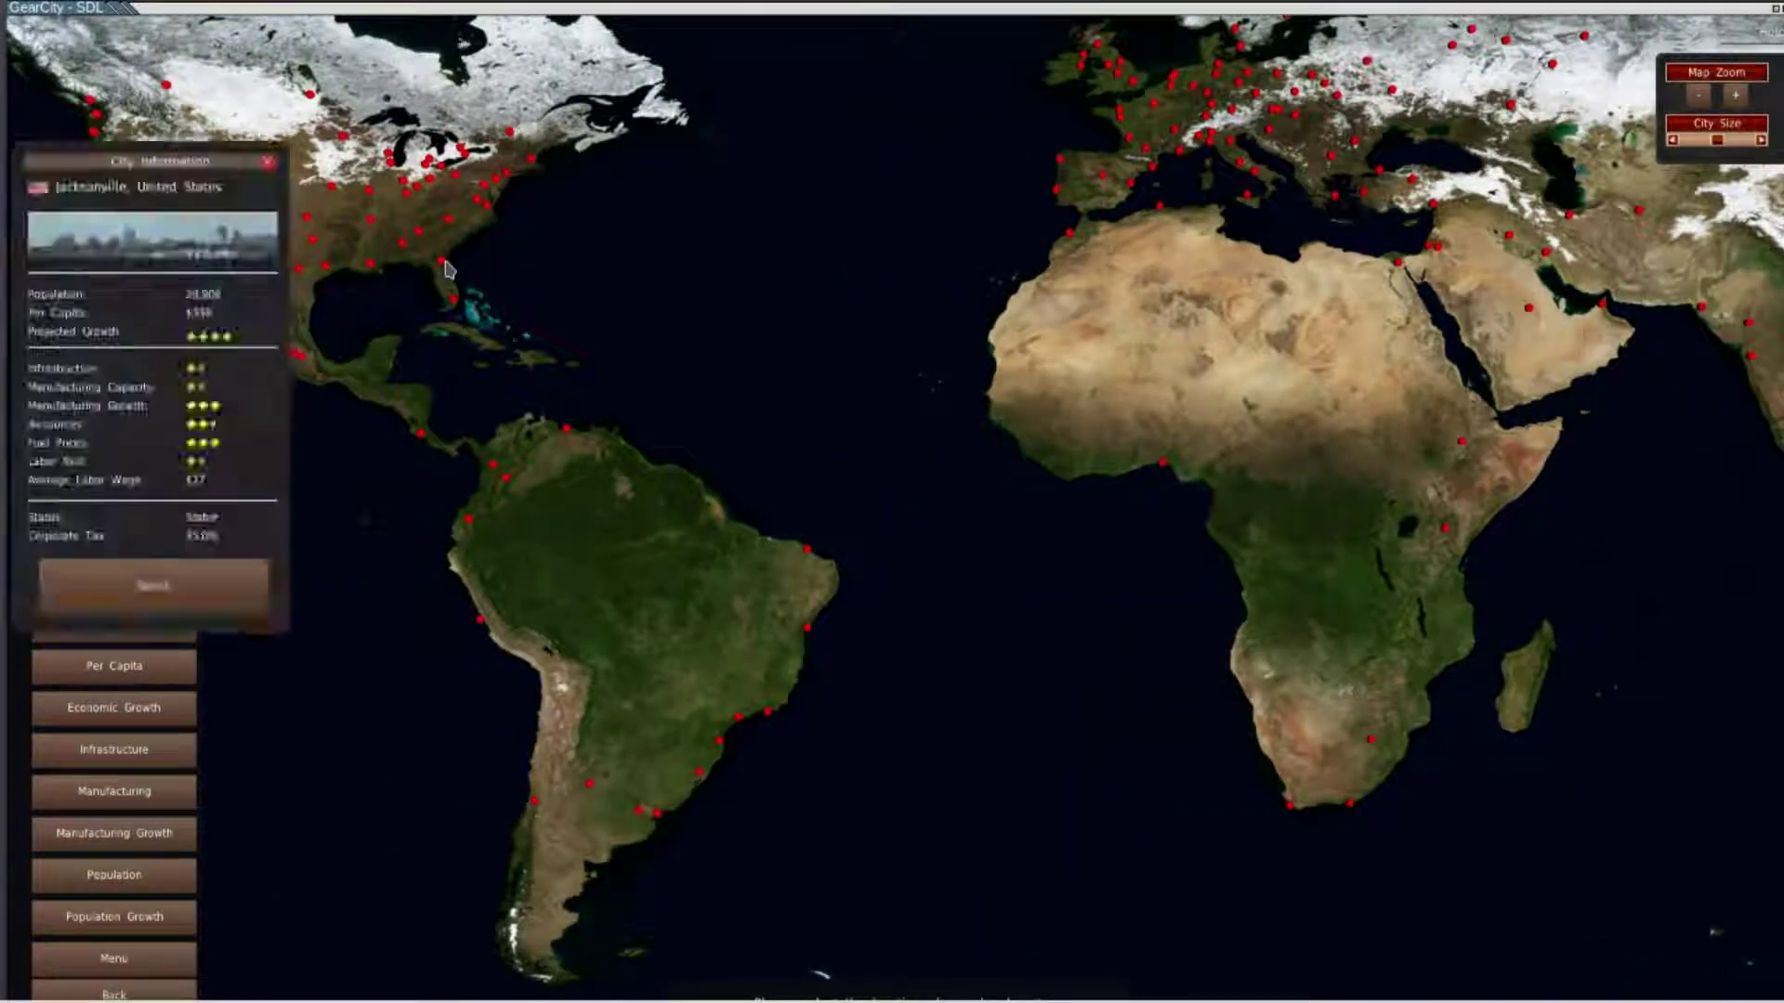
{"action": "left_click", "coordinate": [152, 585]}
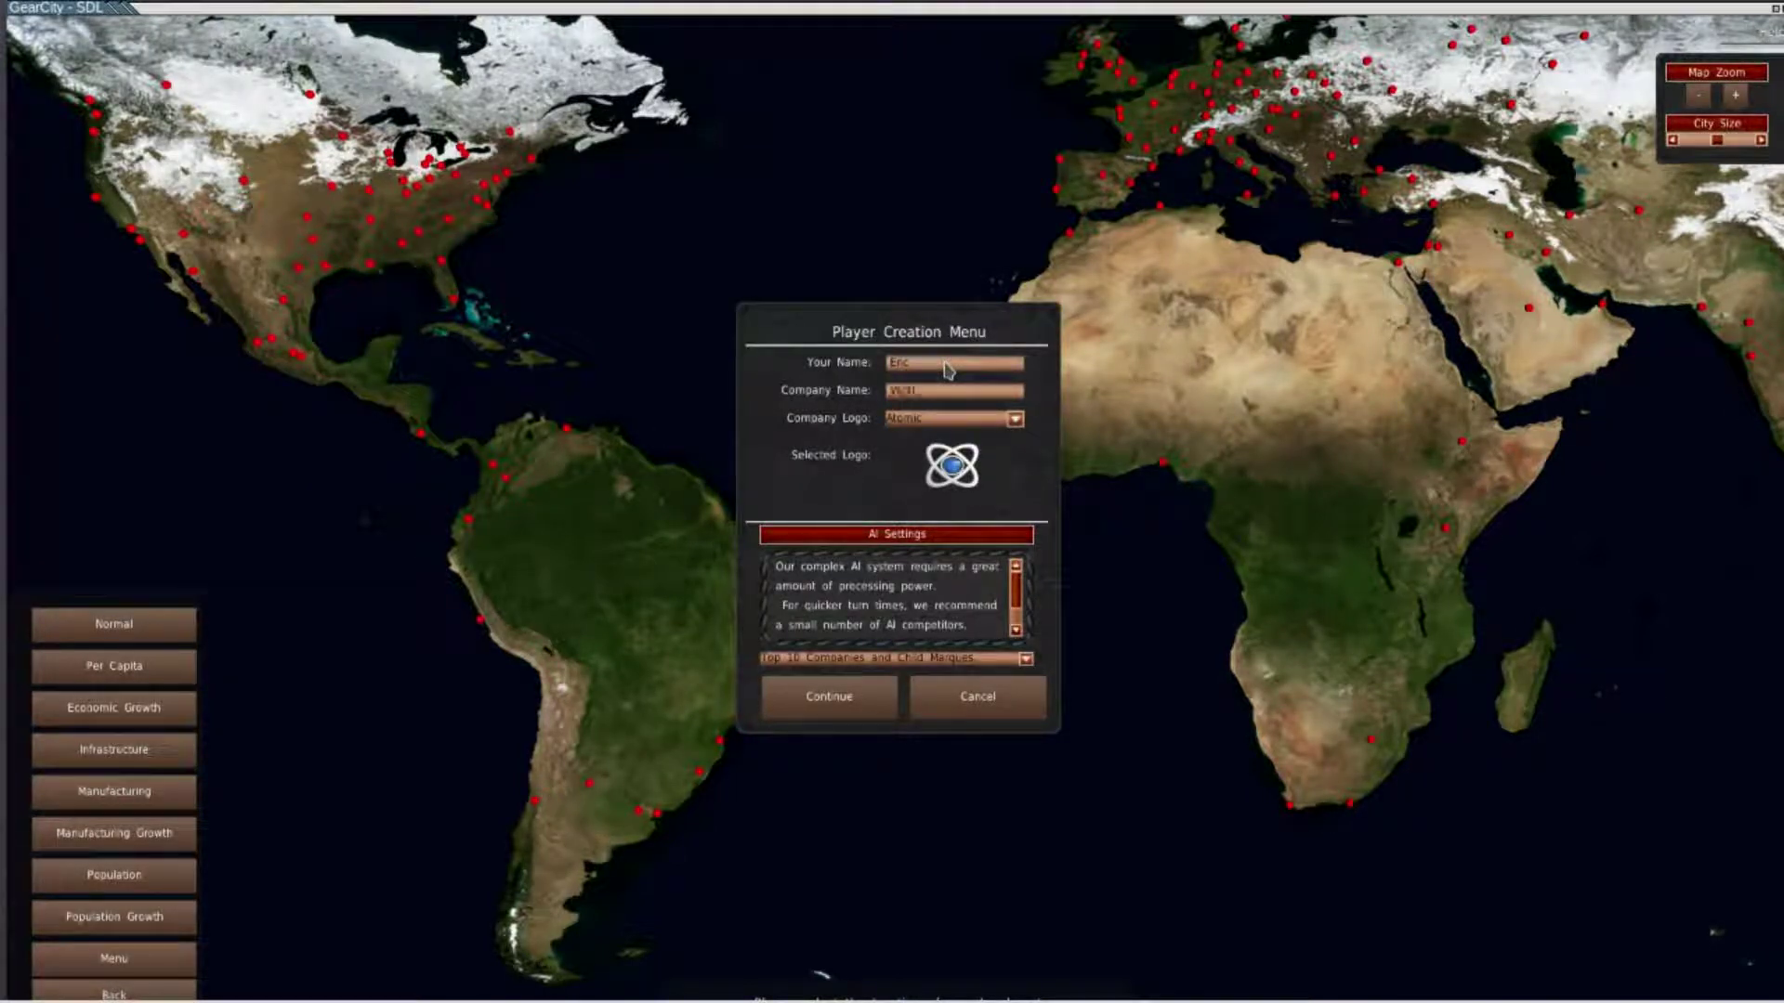
{"action": "left_click", "coordinate": [920, 418]}
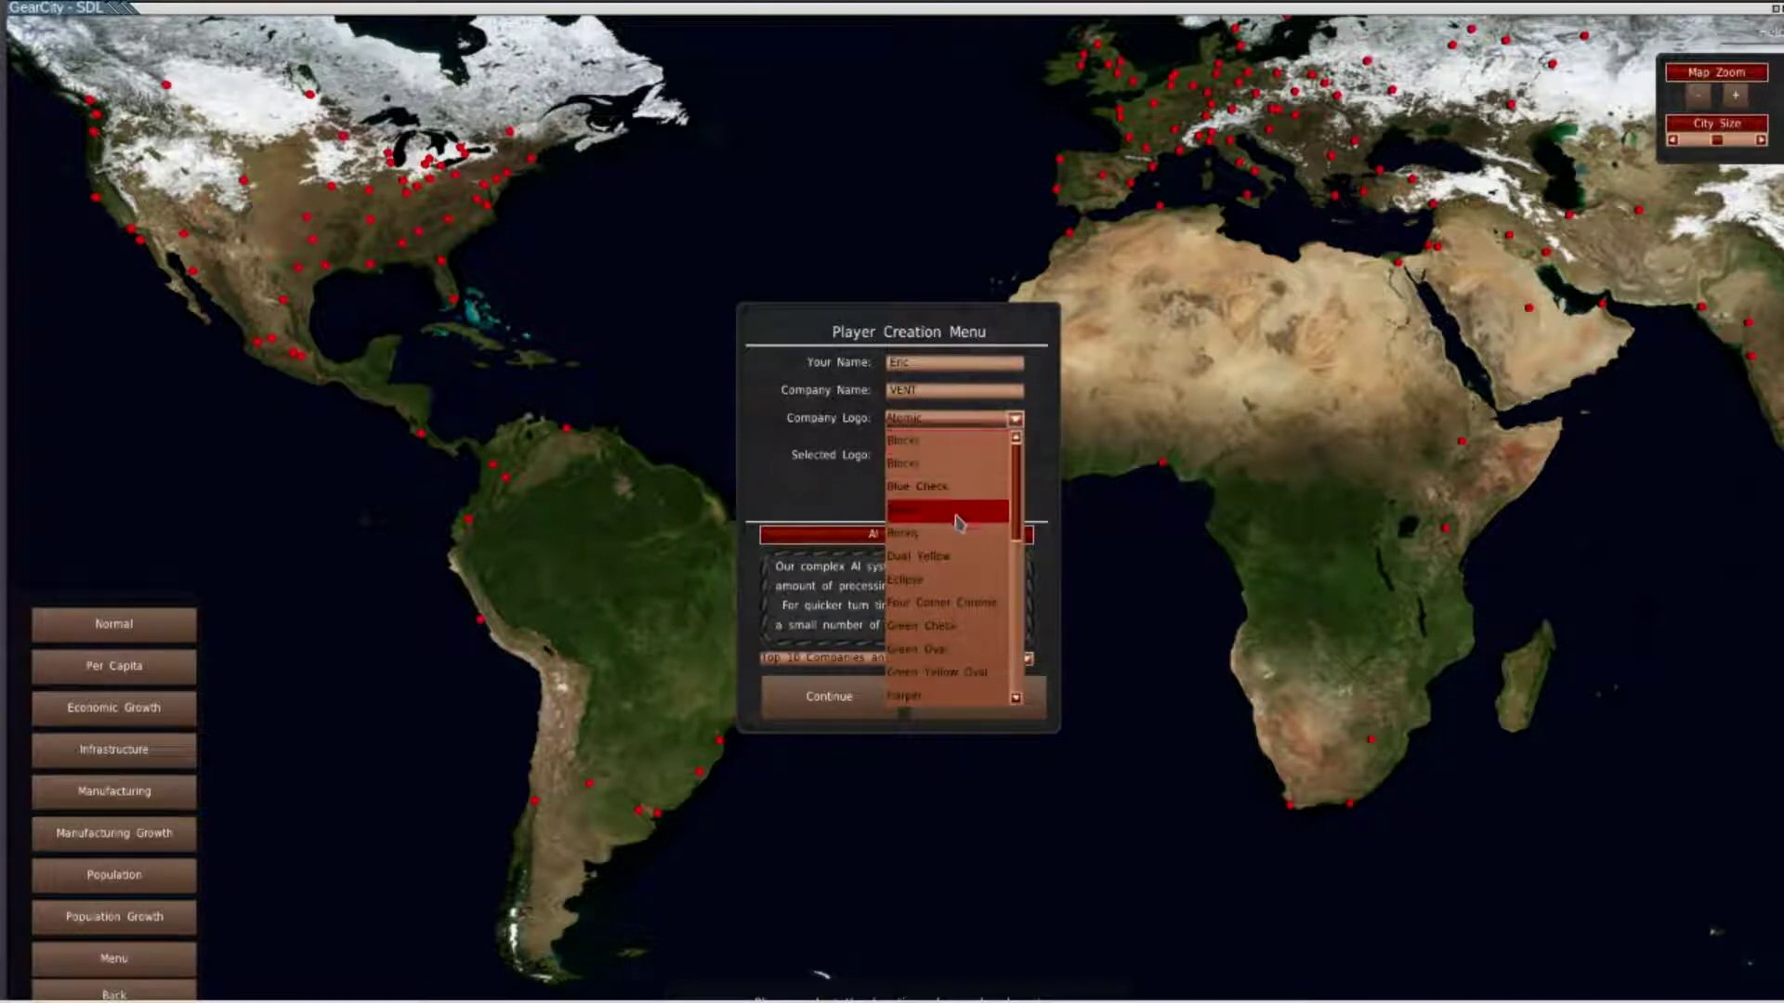
{"action": "scroll", "coordinate": [957, 523], "scroll_direction": "down", "scroll_amount": 8}
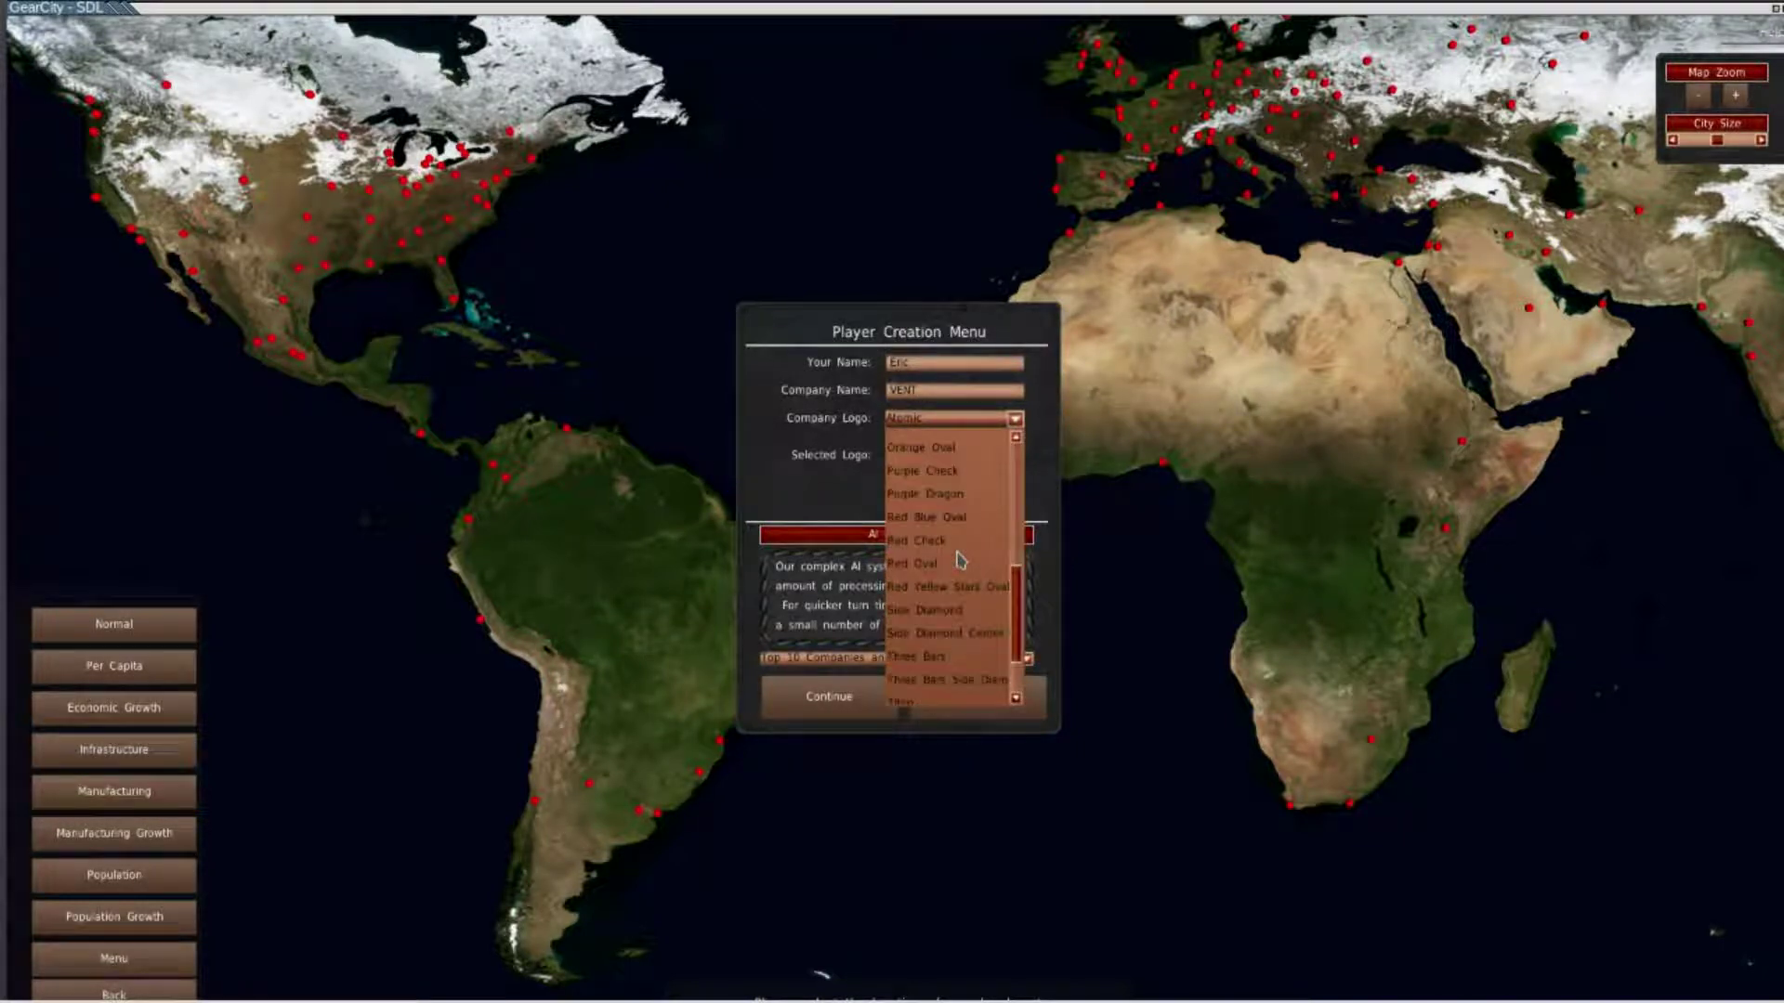
{"action": "scroll", "coordinate": [959, 559], "scroll_direction": "down", "scroll_amount": 3}
{"action": "left_click", "coordinate": [941, 642]}
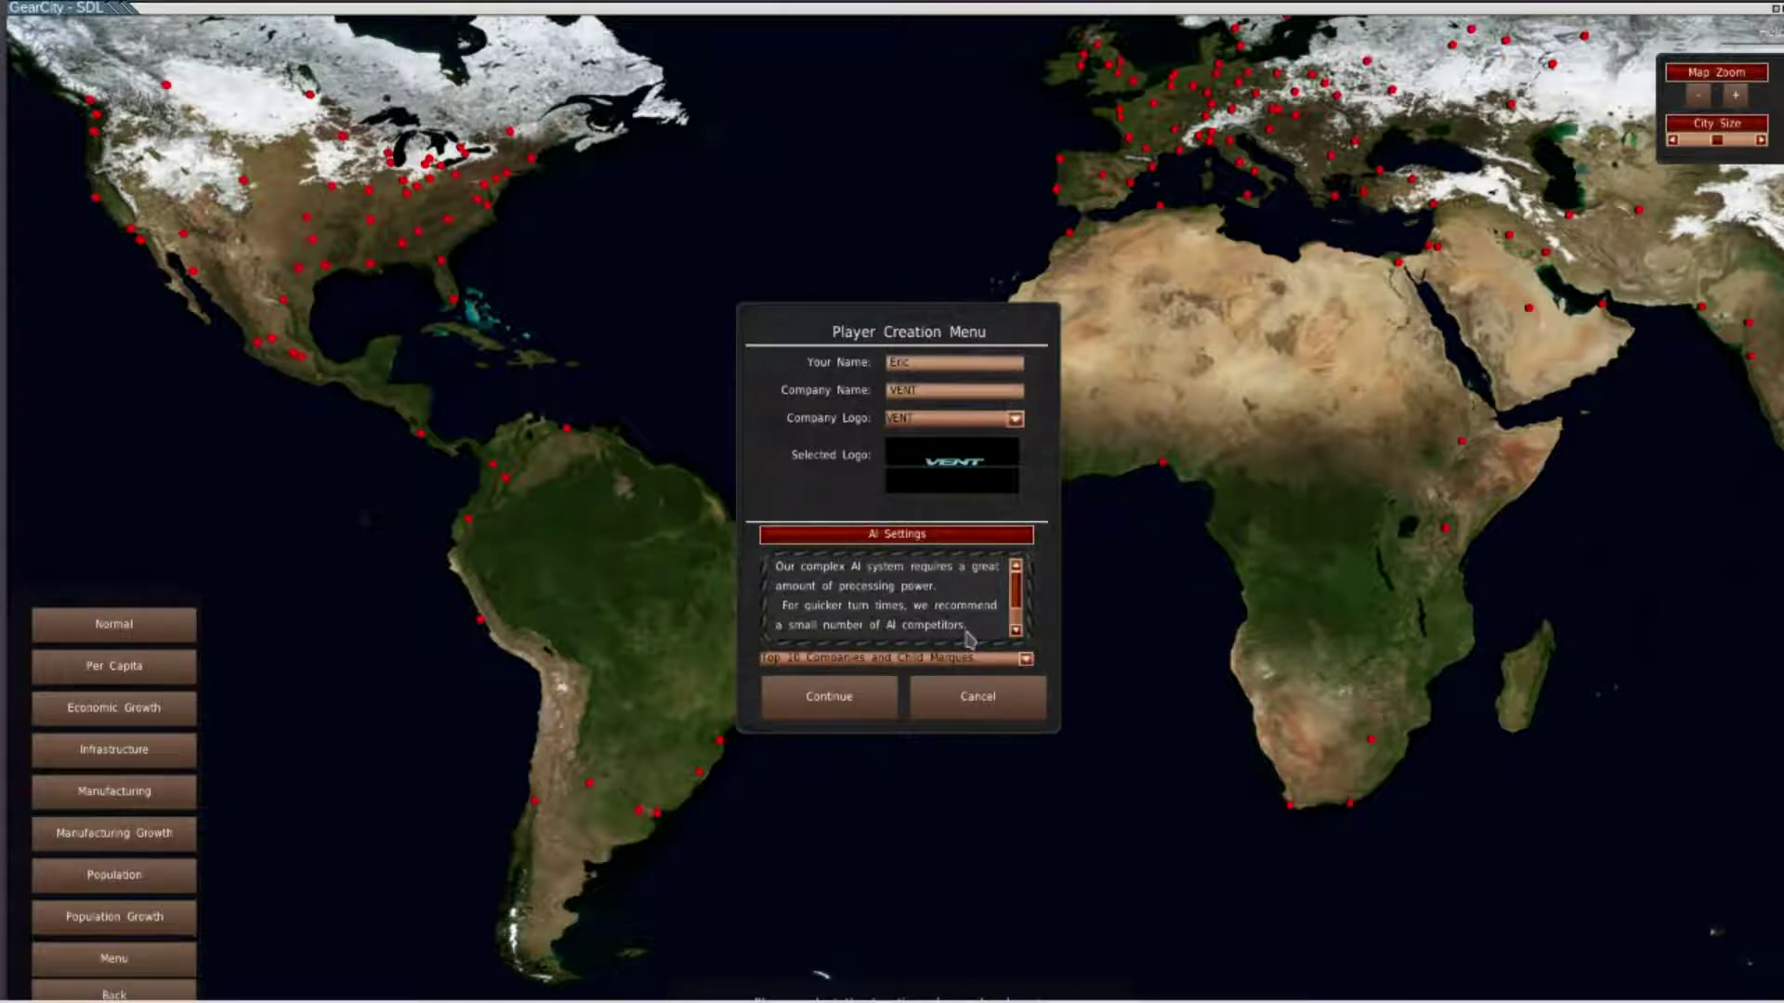
Change the AI competitor setting to a fixed number of AI companies and start generating the game world
{"action": "left_click", "coordinate": [939, 662]}
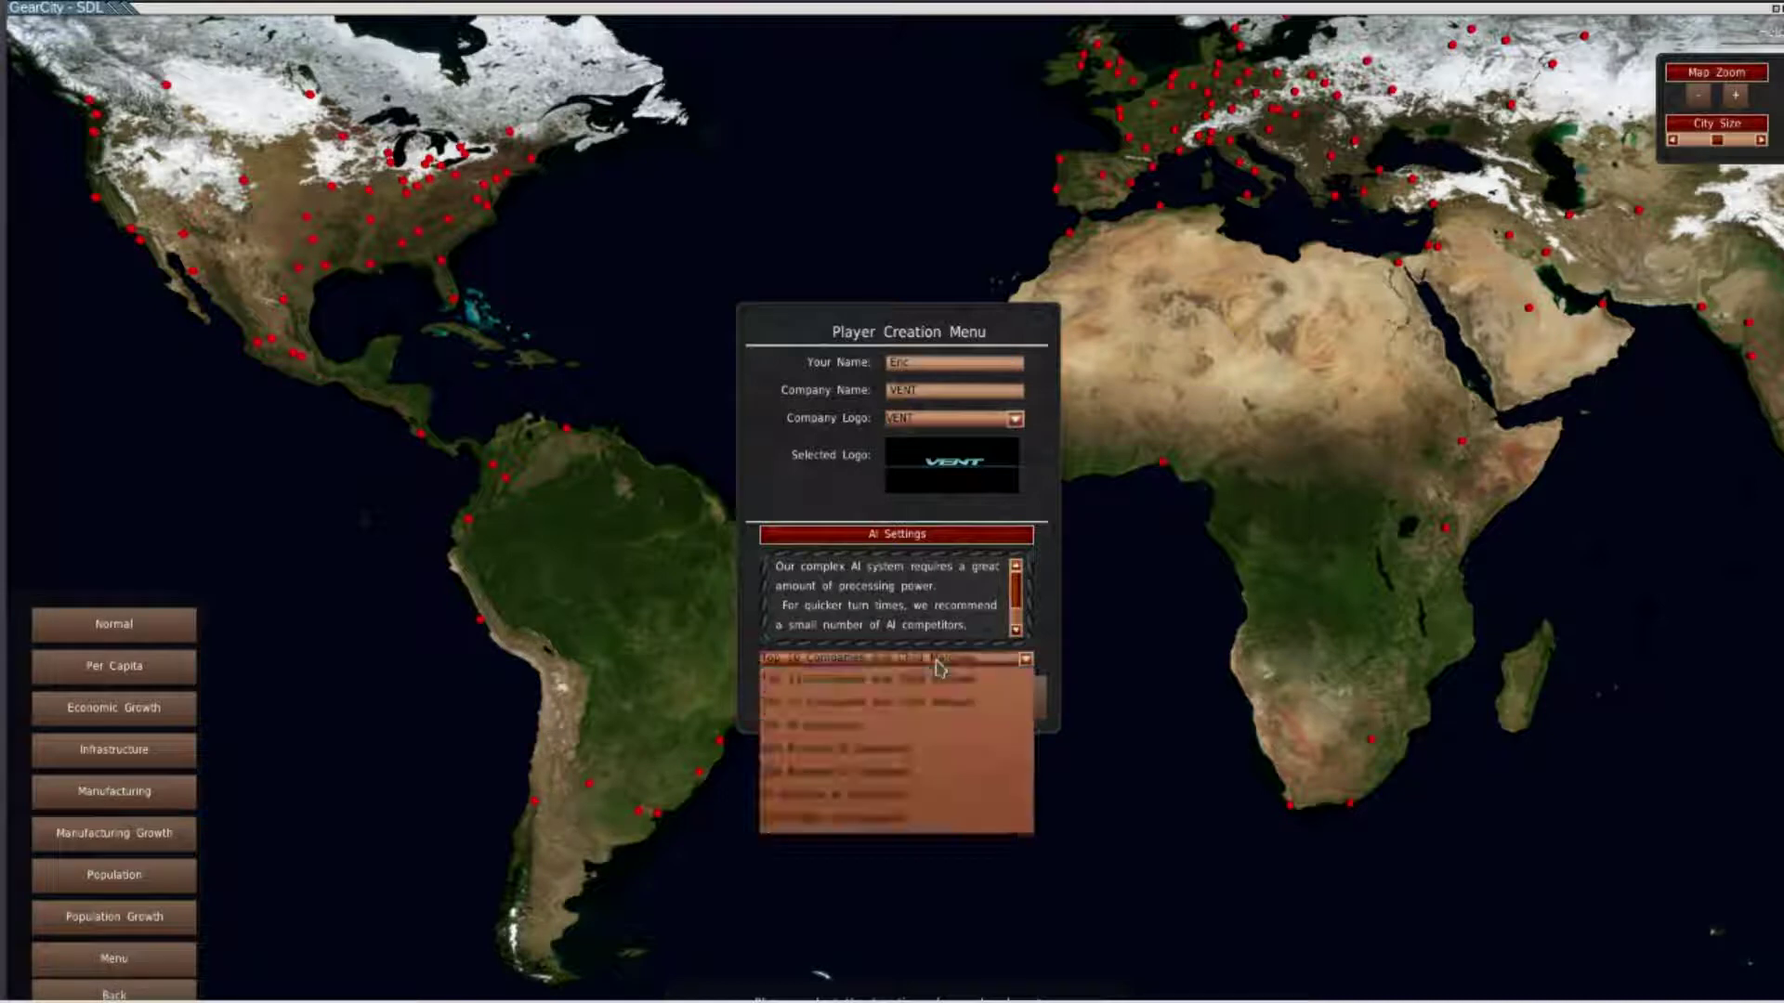
{"action": "left_click", "coordinate": [883, 734]}
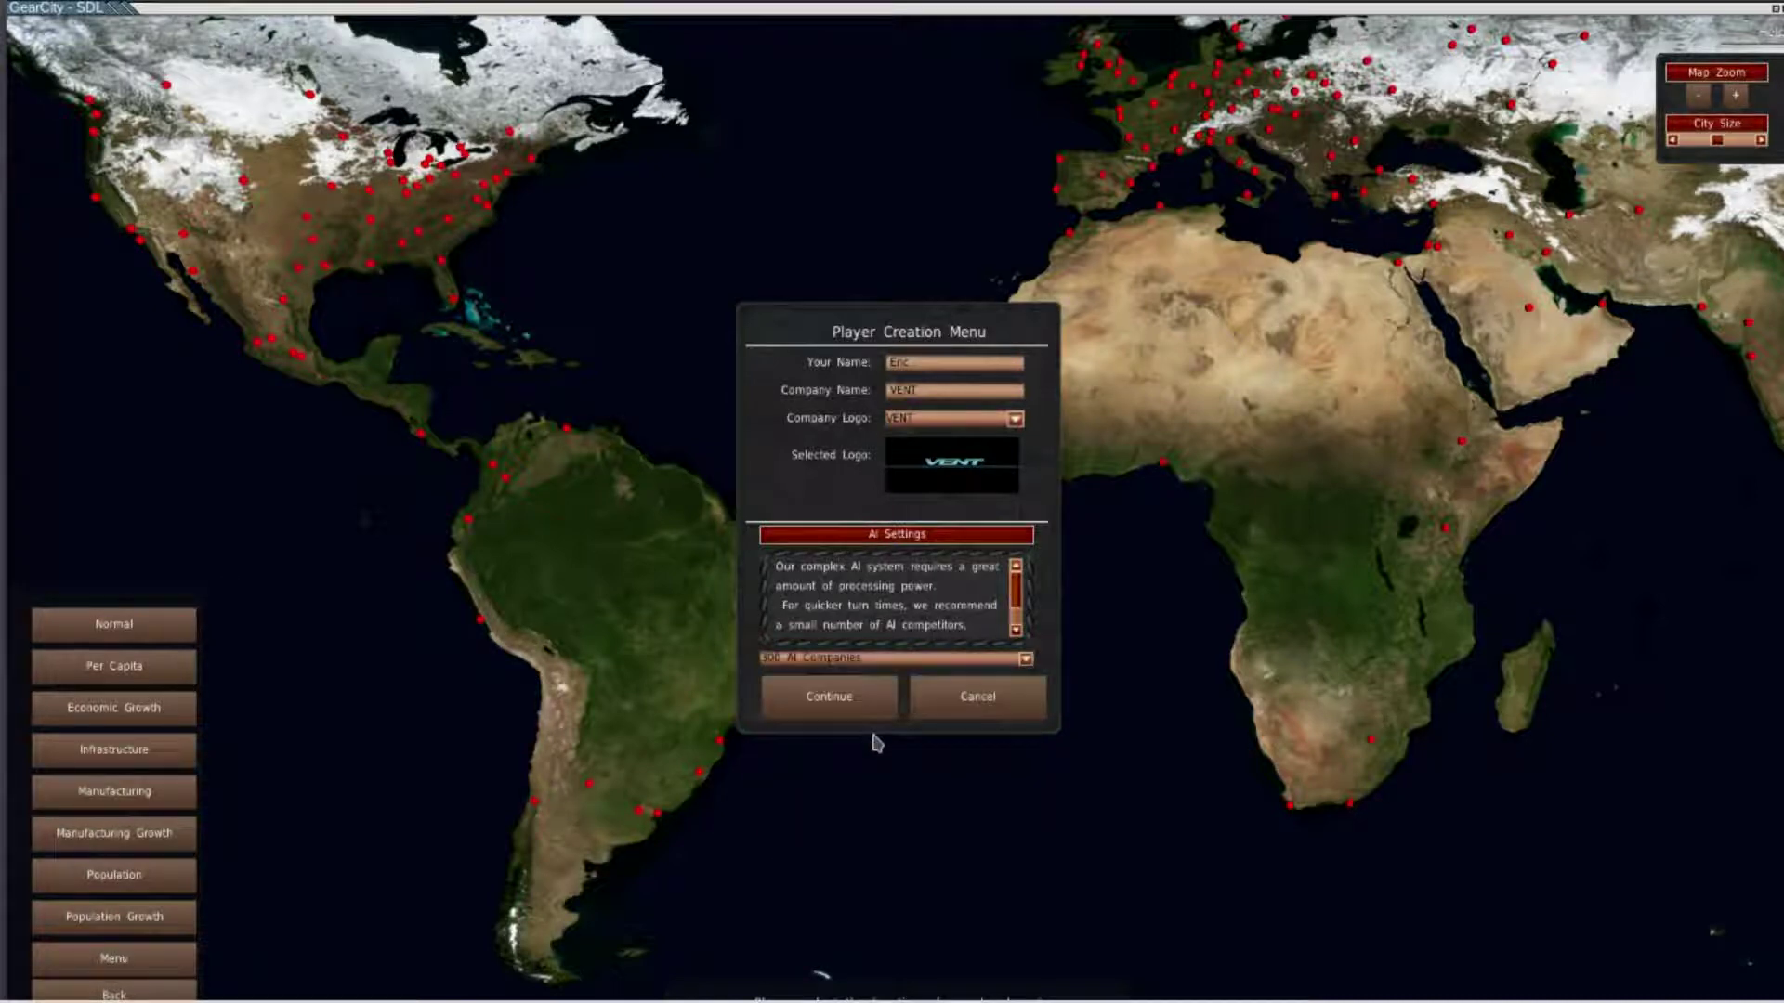
{"action": "left_click", "coordinate": [853, 705]}
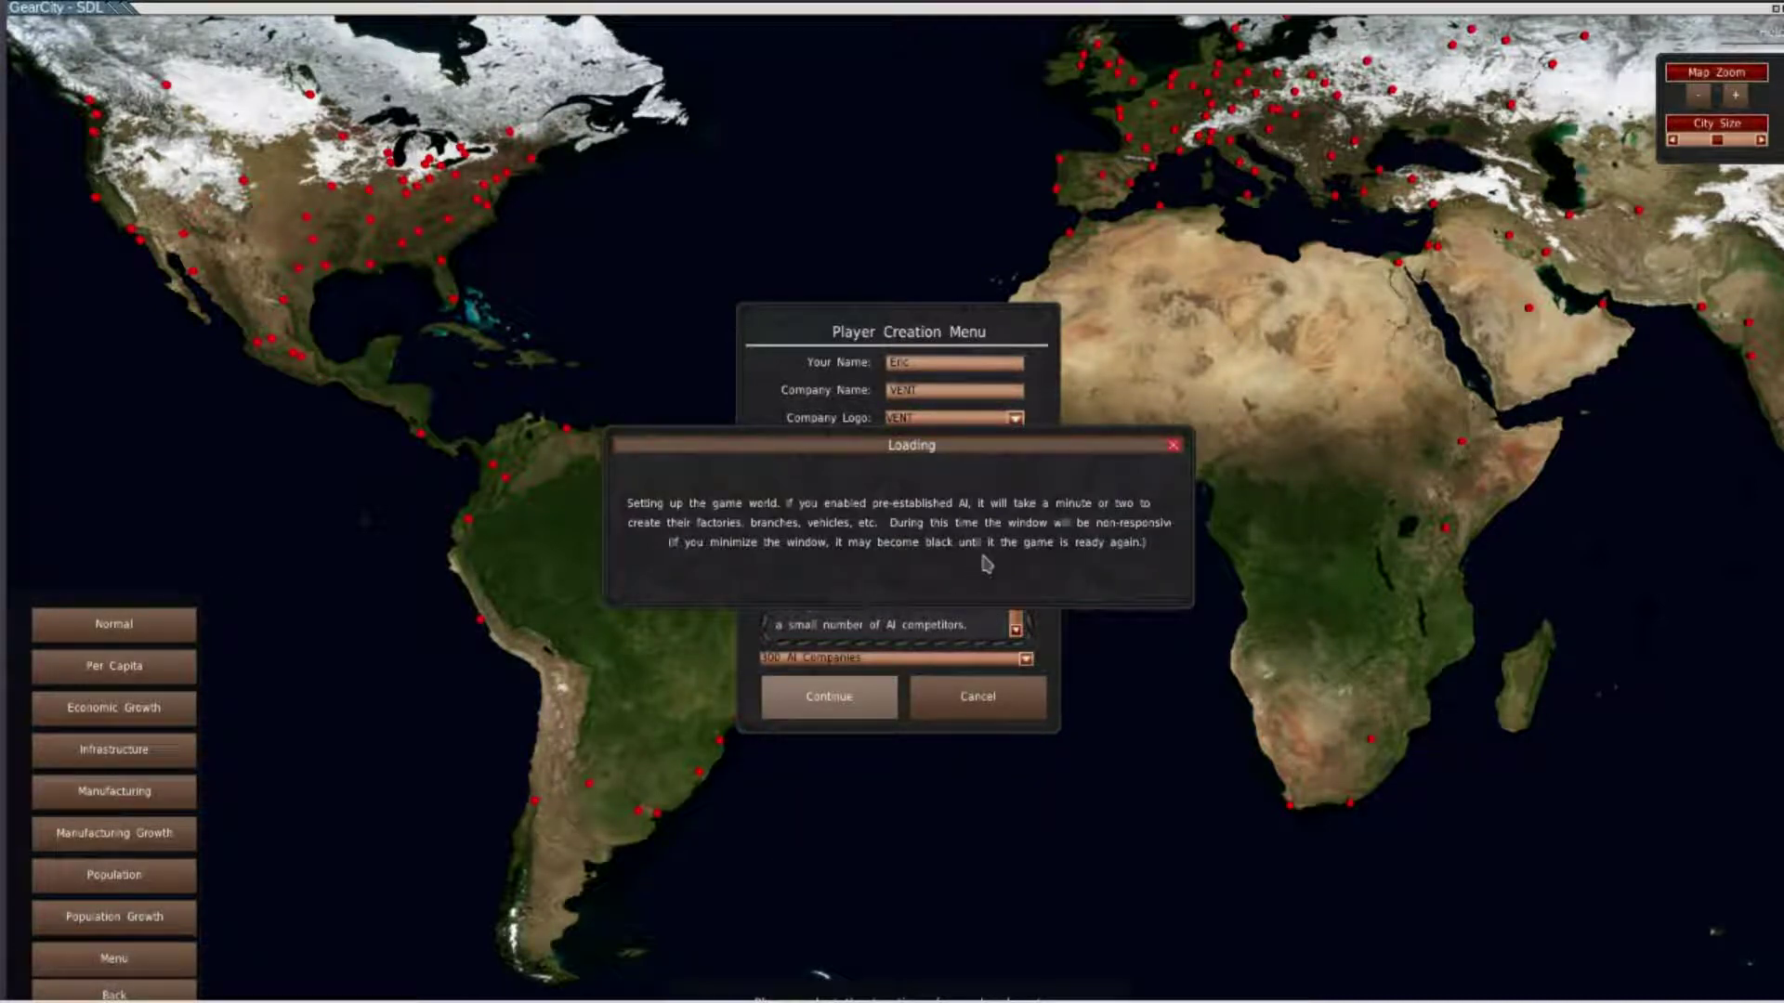